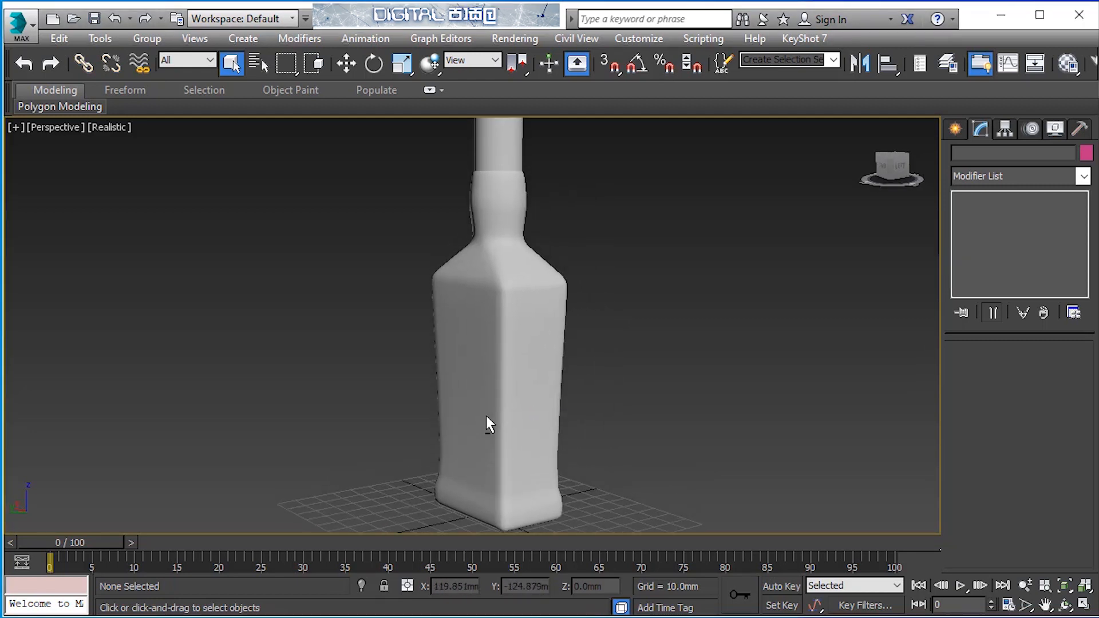
Step: Examine the finished whisky bottle model from different angles and distances in the Perspective view
scroll(486, 416, down, 3)
alt+middle_drag(486, 415, 455, 414)
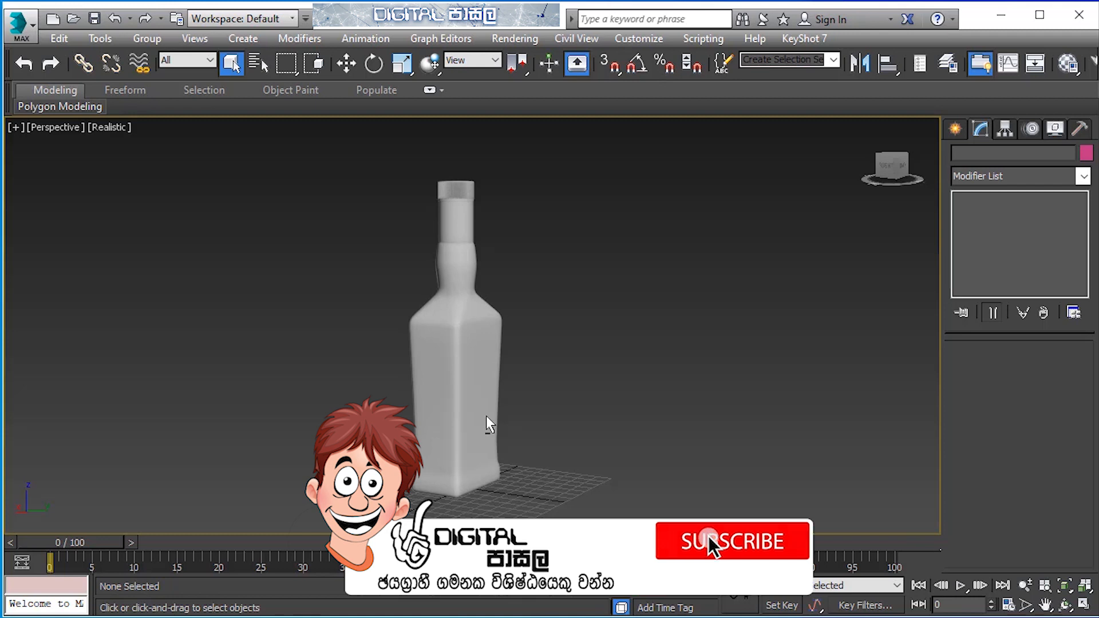
mouse_move(486, 416)
alt+middle_down()
mouse_move(506, 416)
mouse_move(493, 399)
mouse_move(486, 435)
mouse_move(500, 418)
alt+middle_up()
scroll(485, 416, up, 2)
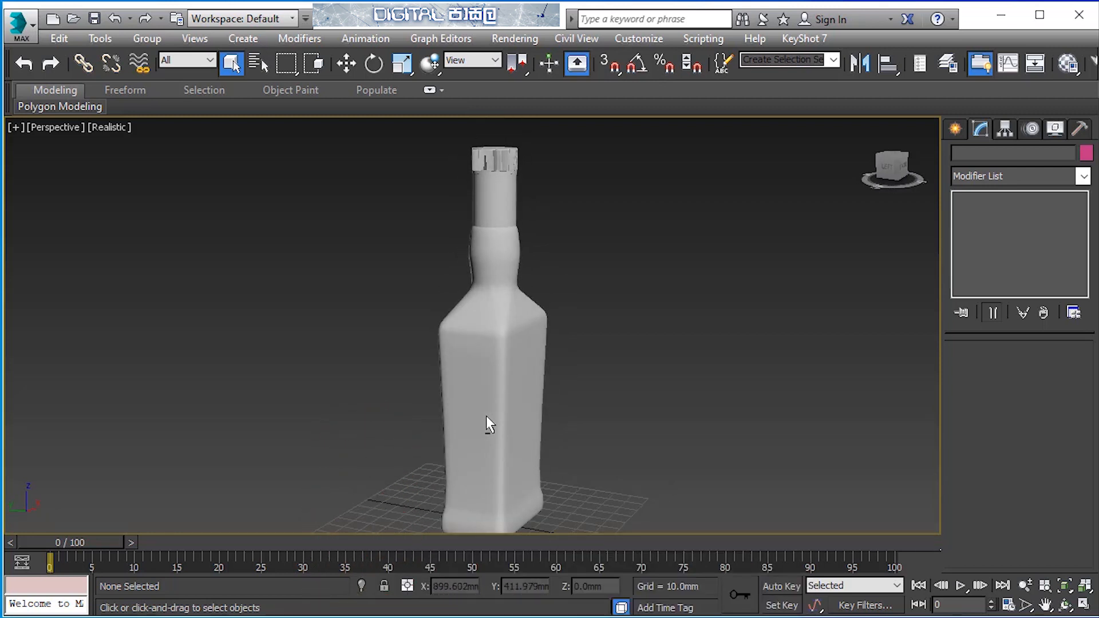
alt+middle_drag(486, 416, 478, 417)
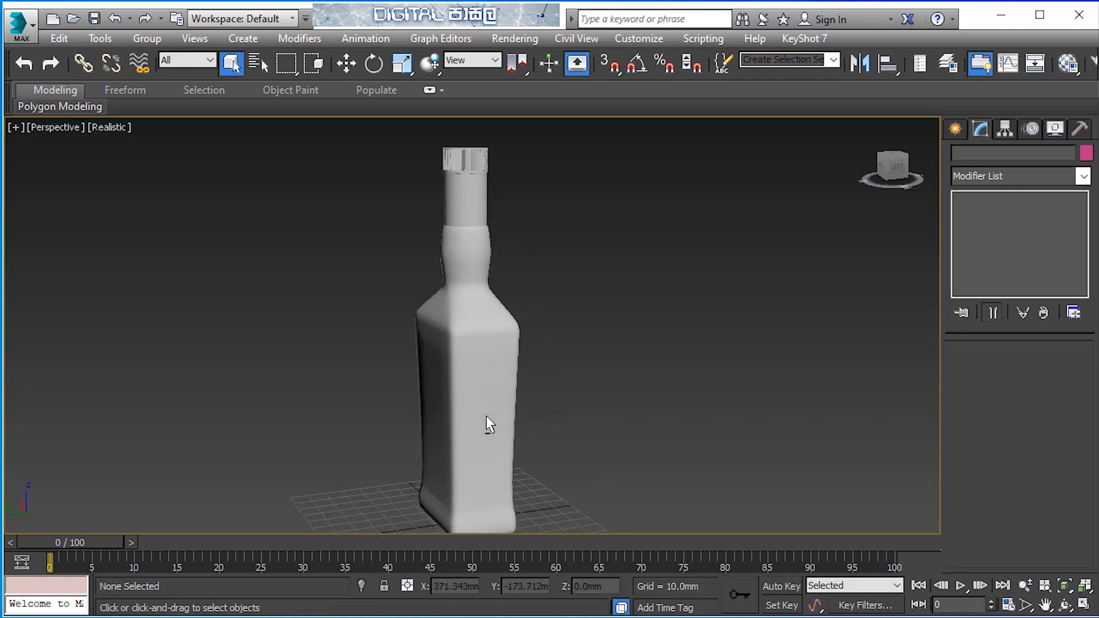
key(shift+z)
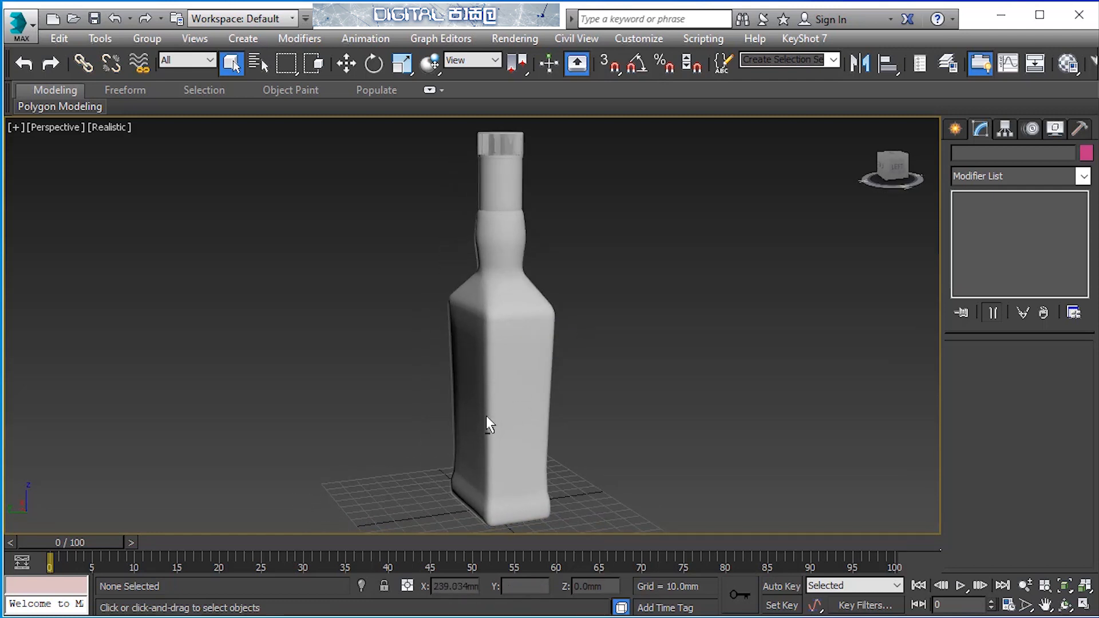
key(shift+z)
key(shift+z)
key(shift+z)
key(shift+z)
key(shift+z)
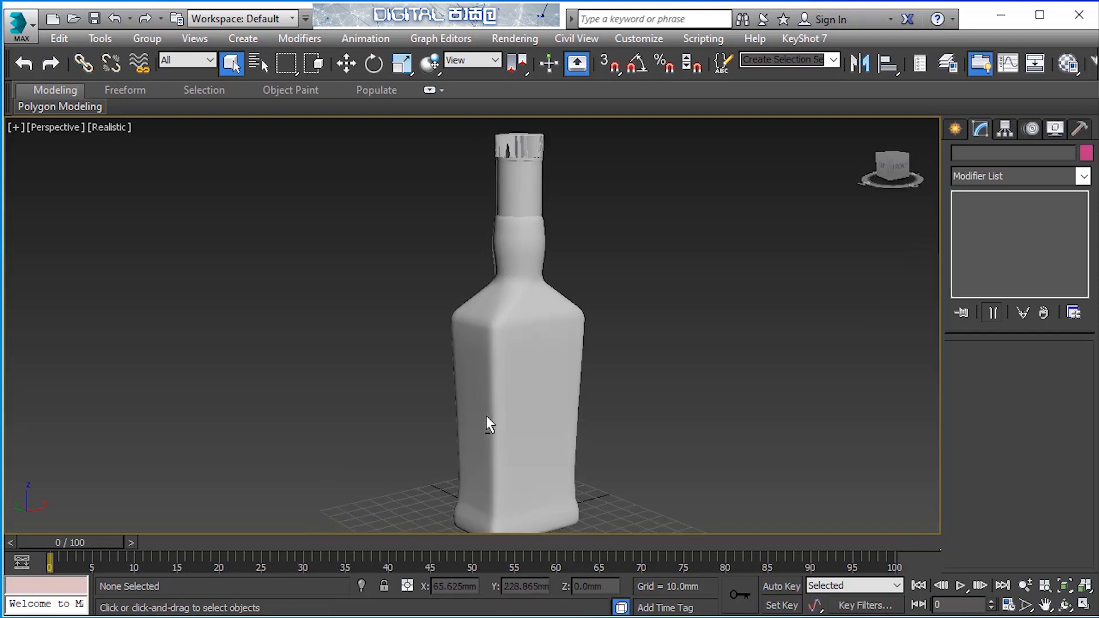
key(shift+z)
key(shift+z)
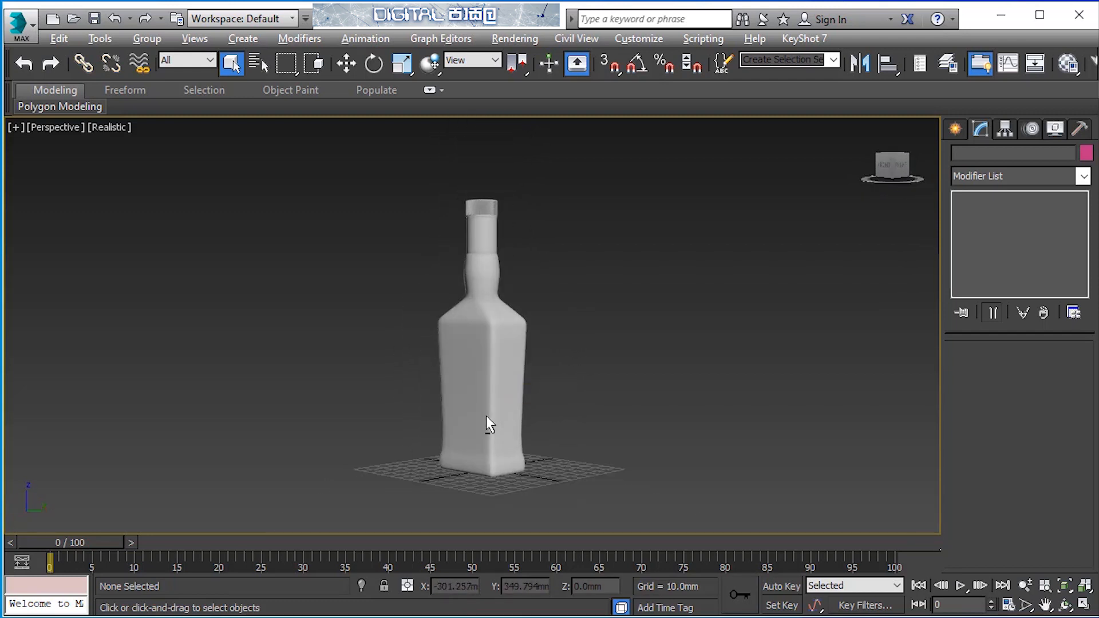
key(shift+z)
key(shift+z)
key(shift+z)
key(shift+z)
key(shift+z)
key(shift+z)
key(shift+z)
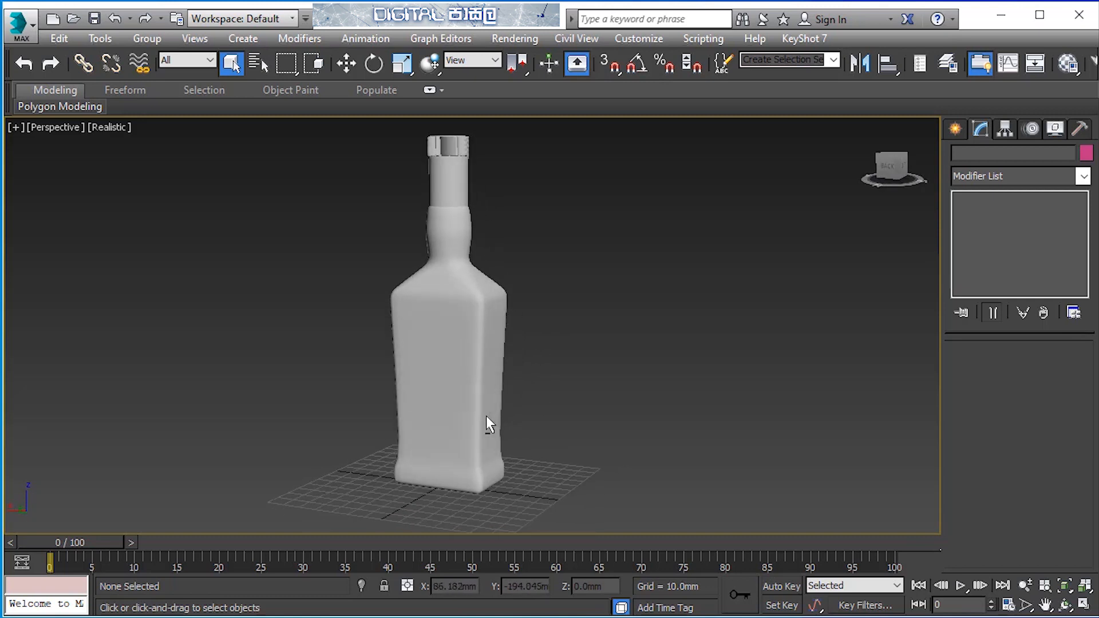
key(shift+z)
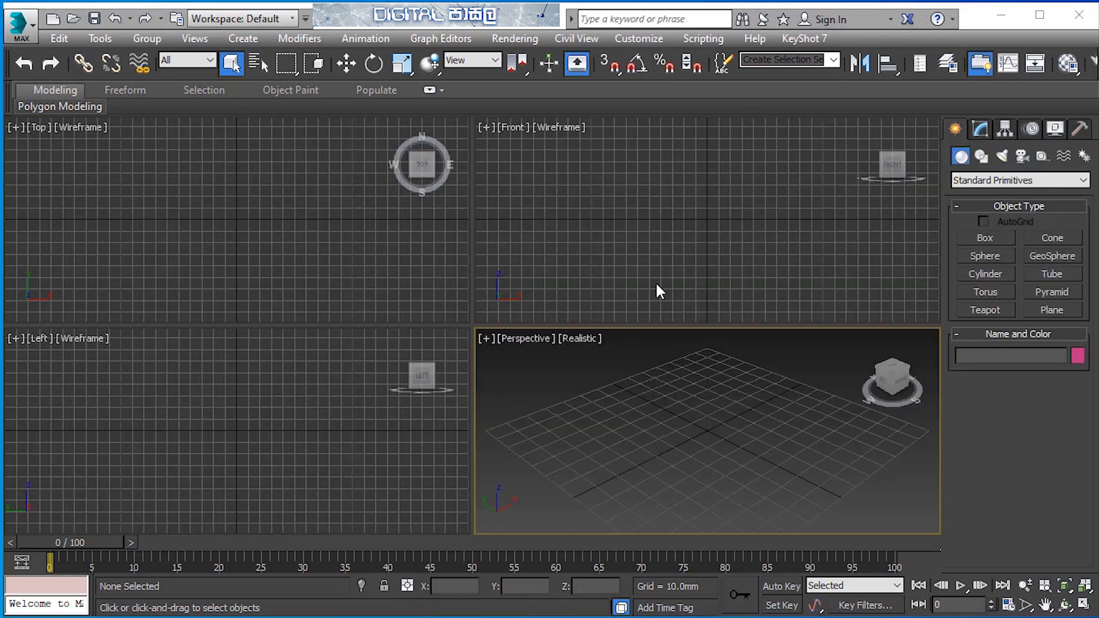
Step: Create a square plane about 127 mm per side centred on the Front view's origin, with length and width segments set to 1
click(698, 222)
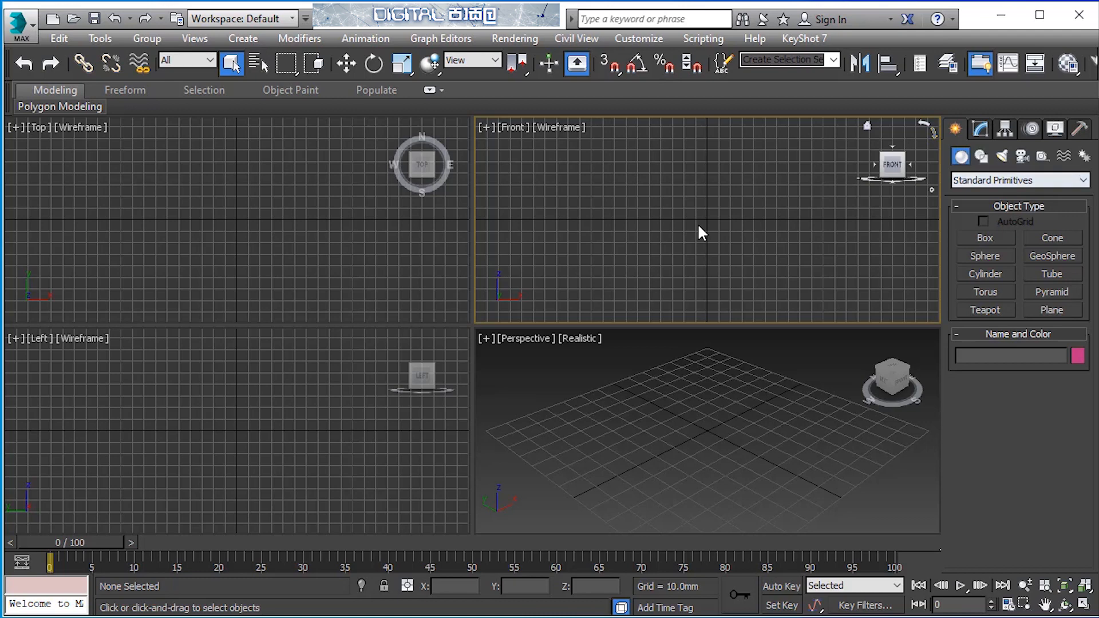
click(1052, 310)
drag(707, 219, 780, 224)
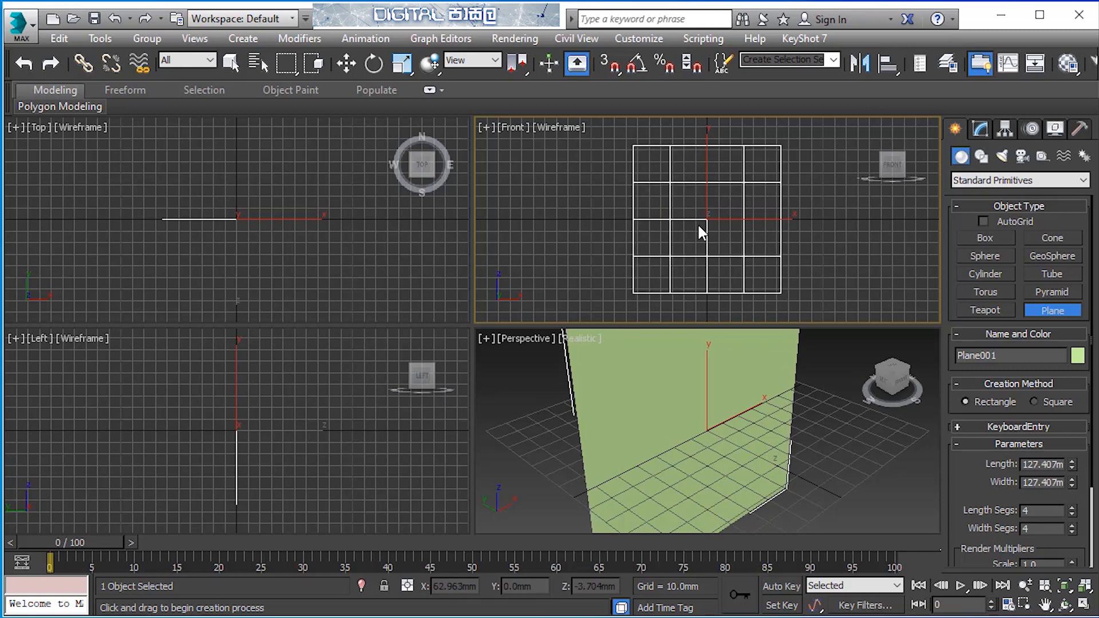
click(980, 129)
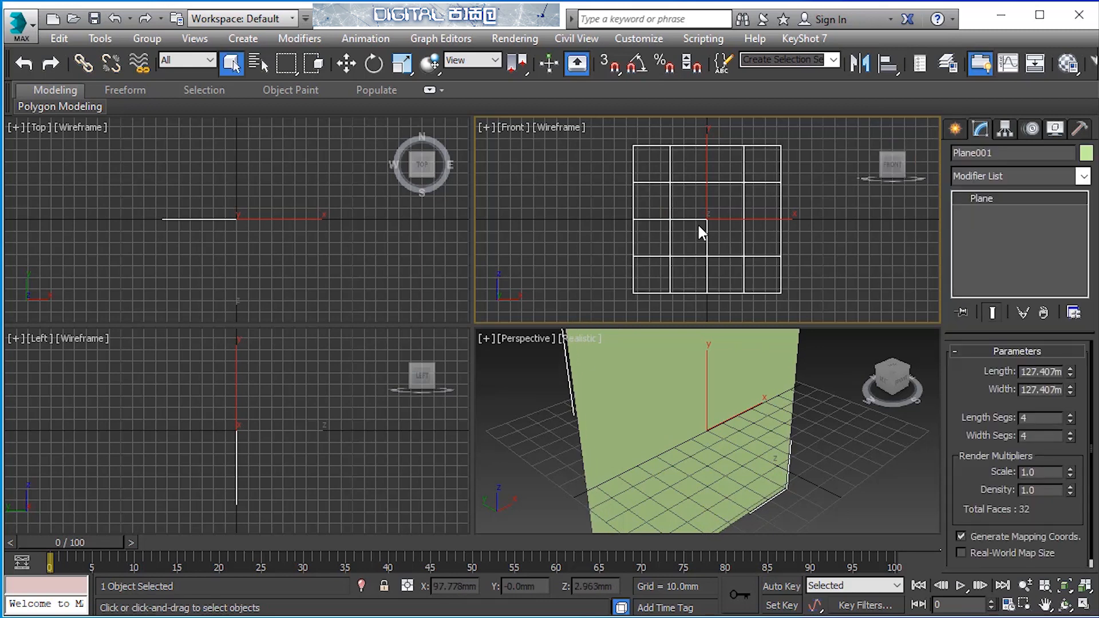
right_click(1070, 418)
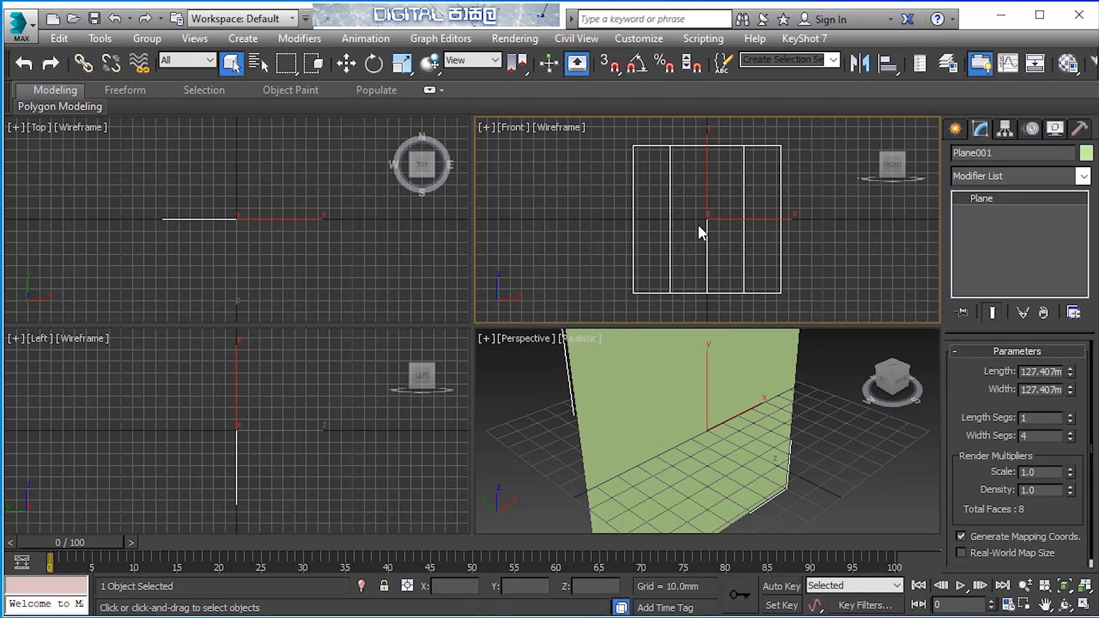
right_click(1070, 437)
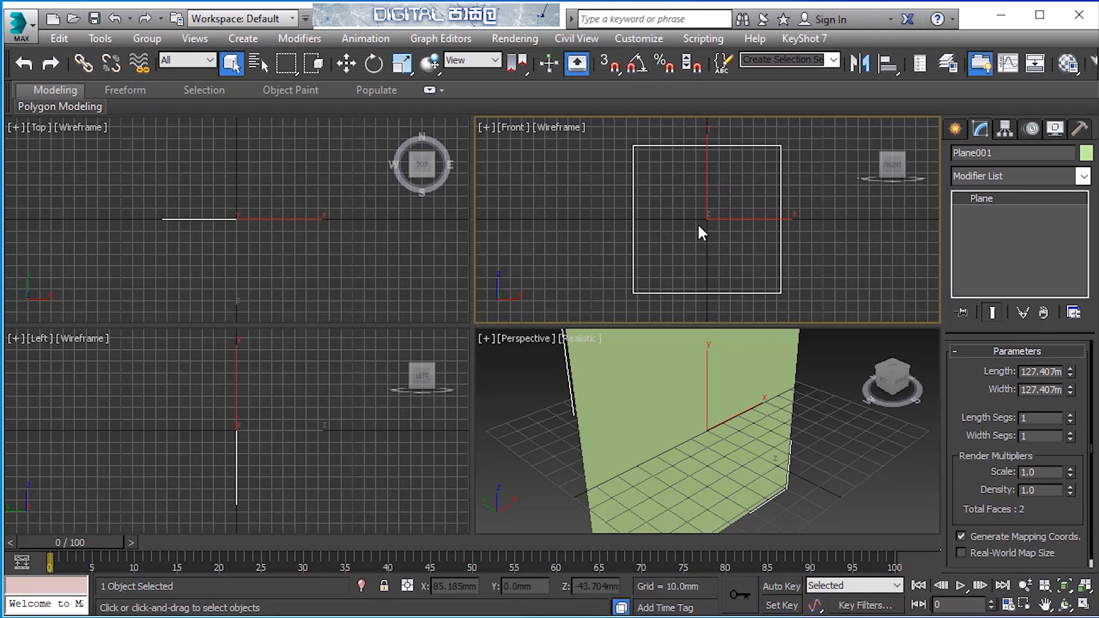
click(787, 252)
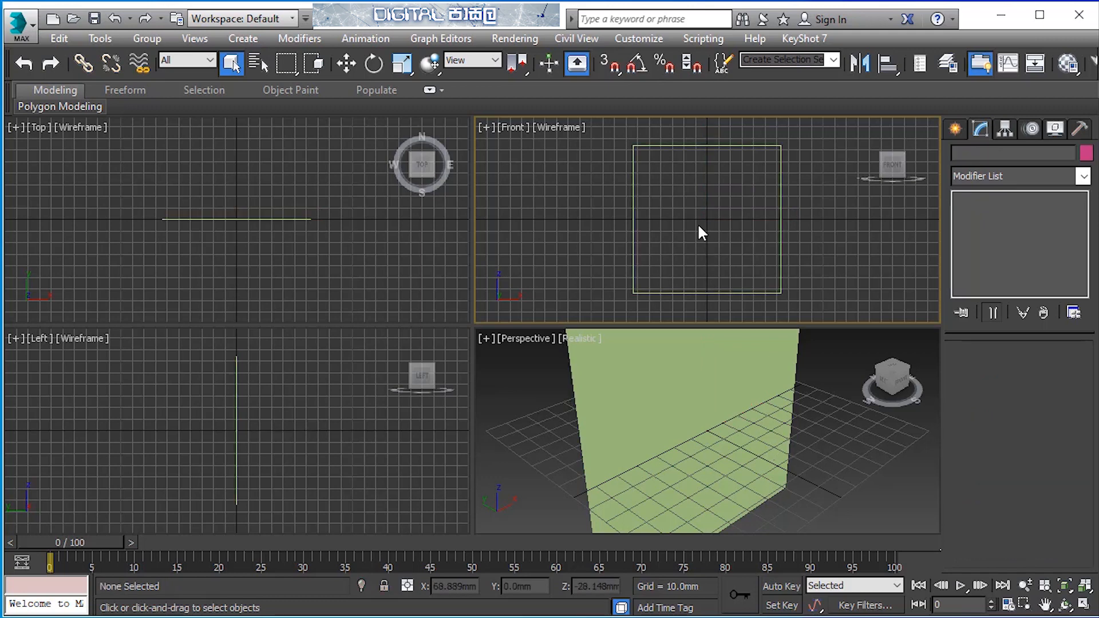
Step: Display the Front view shaded with edged faces and maximize it around the plane
key(F3)
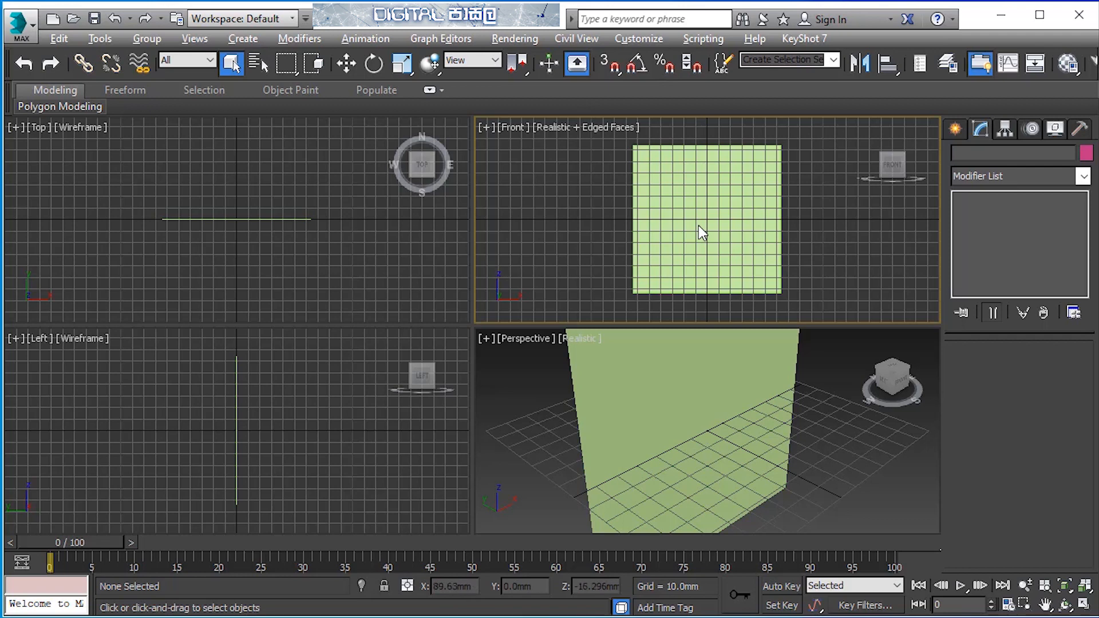
key(alt+w)
mouse_move(578, 278)
middle_down()
mouse_move(612, 267)
mouse_move(584, 263)
middle_up()
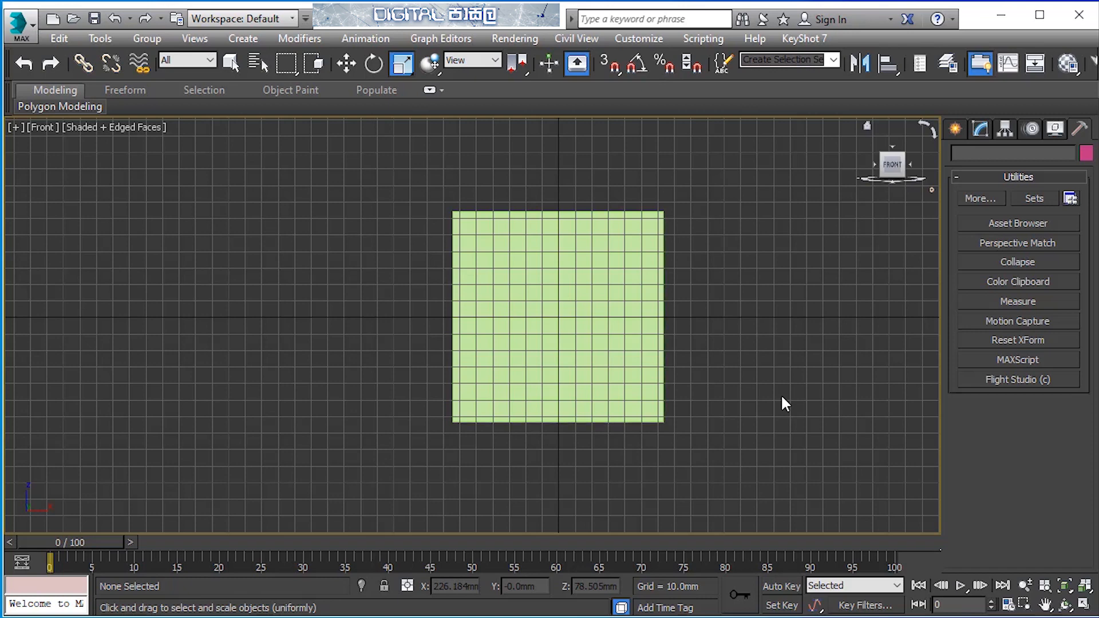
Step: Apply Blueprint.jpg from the Bottle folder to the plane using the Asset Browser
click(1018, 223)
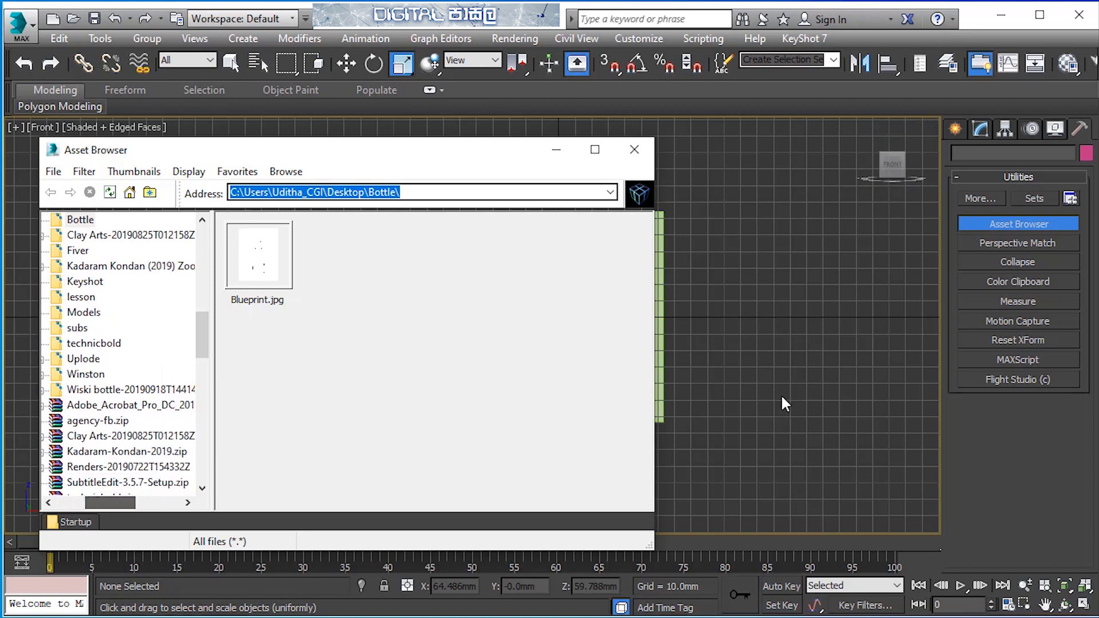
click(259, 255)
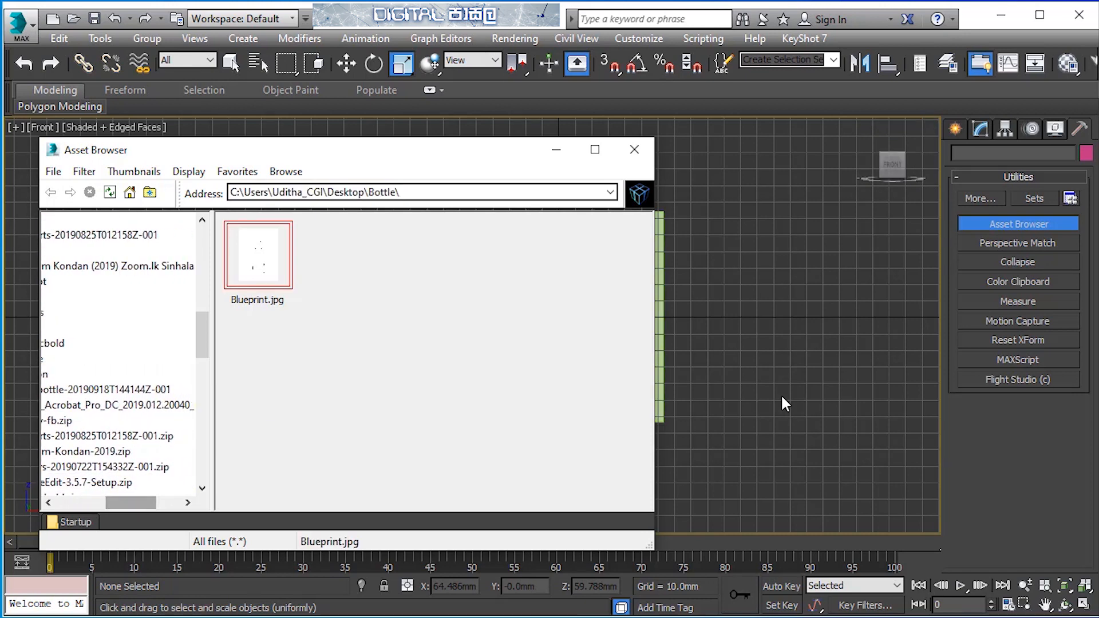
drag(343, 150, 975, 170)
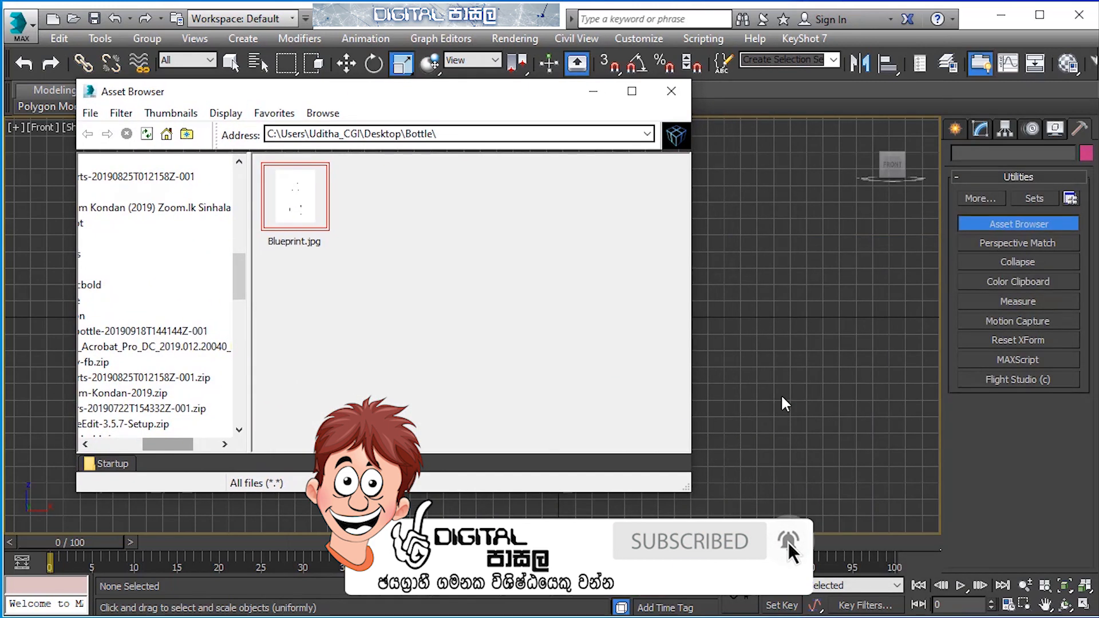
Step: Check the image resolution in the properties of Blueprint.jpg and close the Asset Browser
right_click(298, 198)
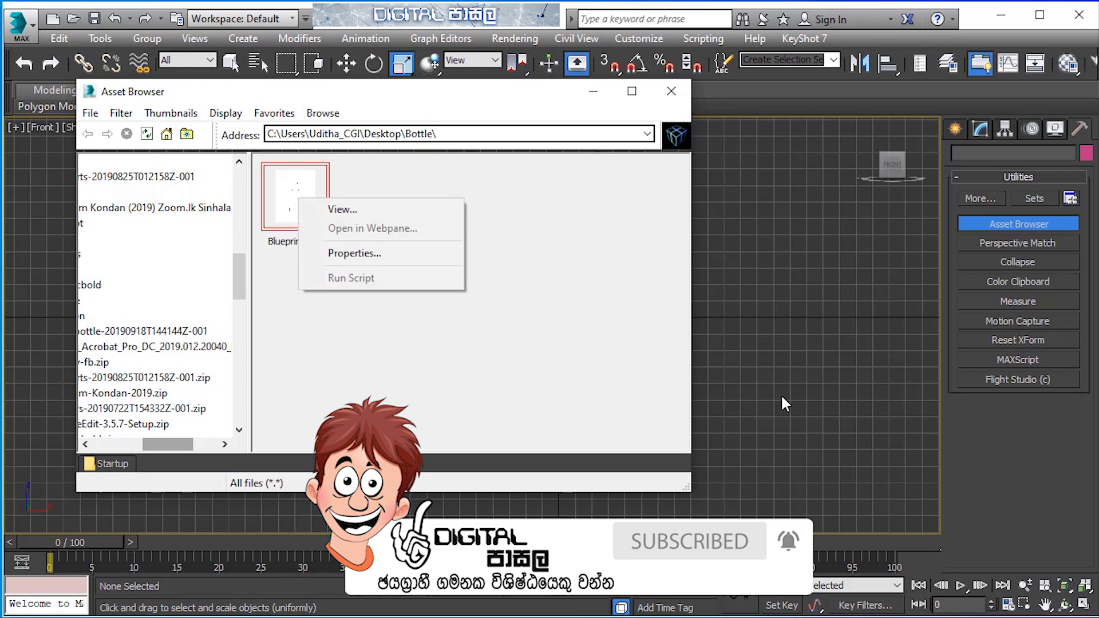
click(354, 253)
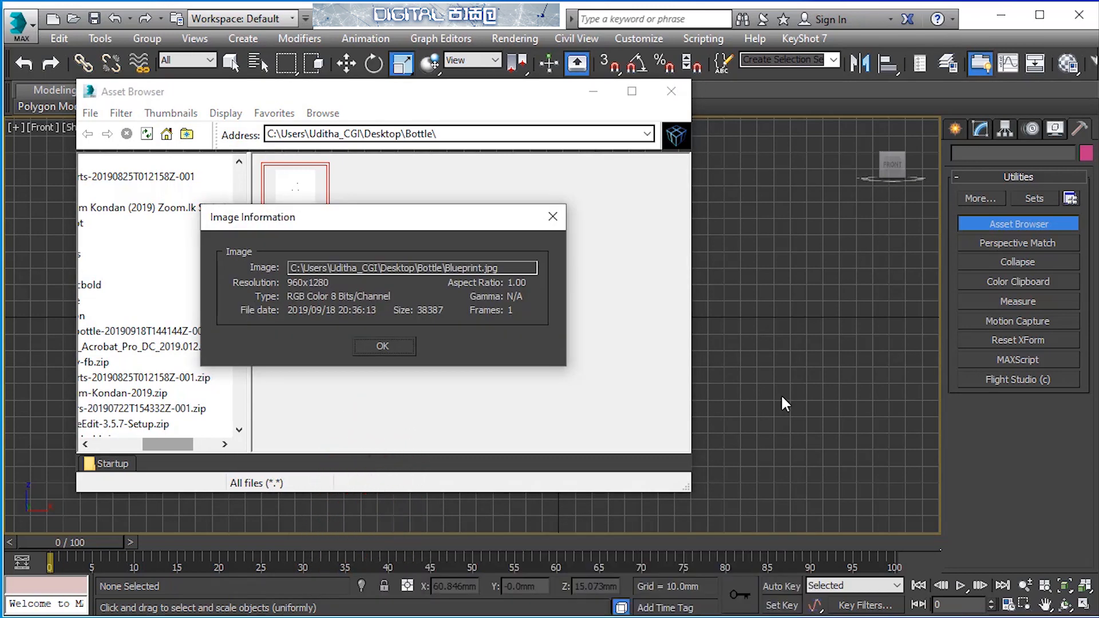
click(553, 216)
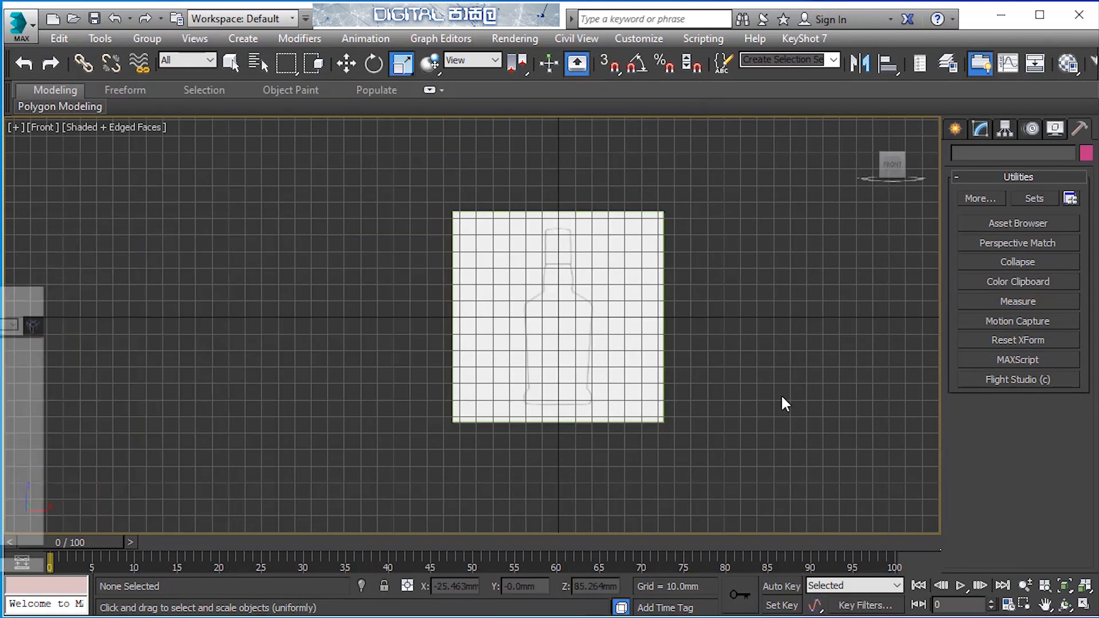
click(670, 91)
Step: Set the blueprint plane's width to 960 mm and its length to 1280 mm
key(ctrl+a)
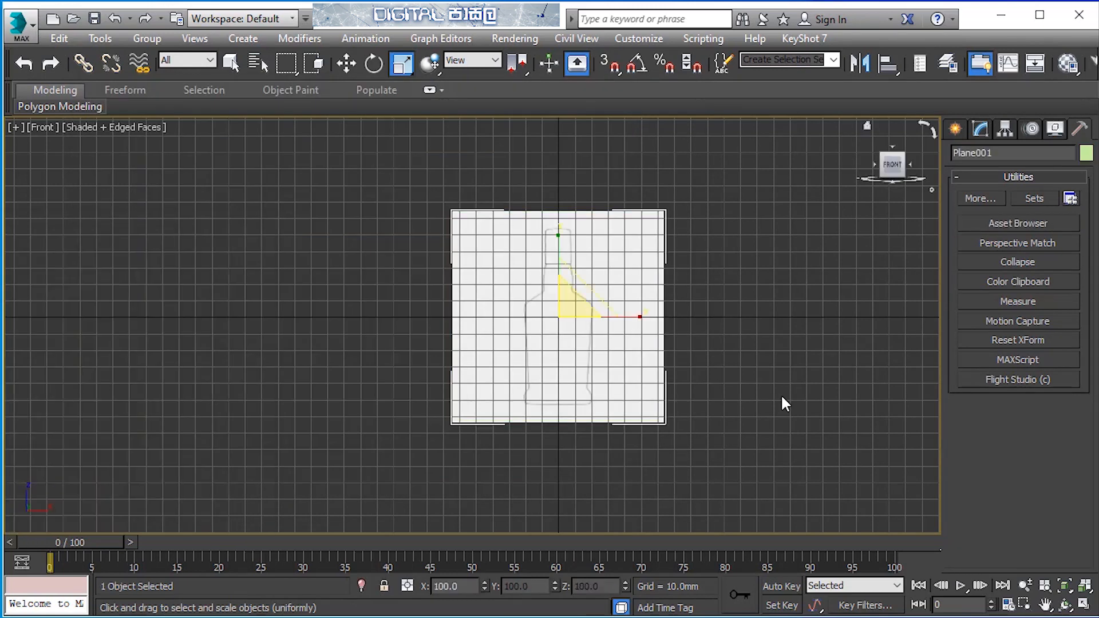
click(980, 129)
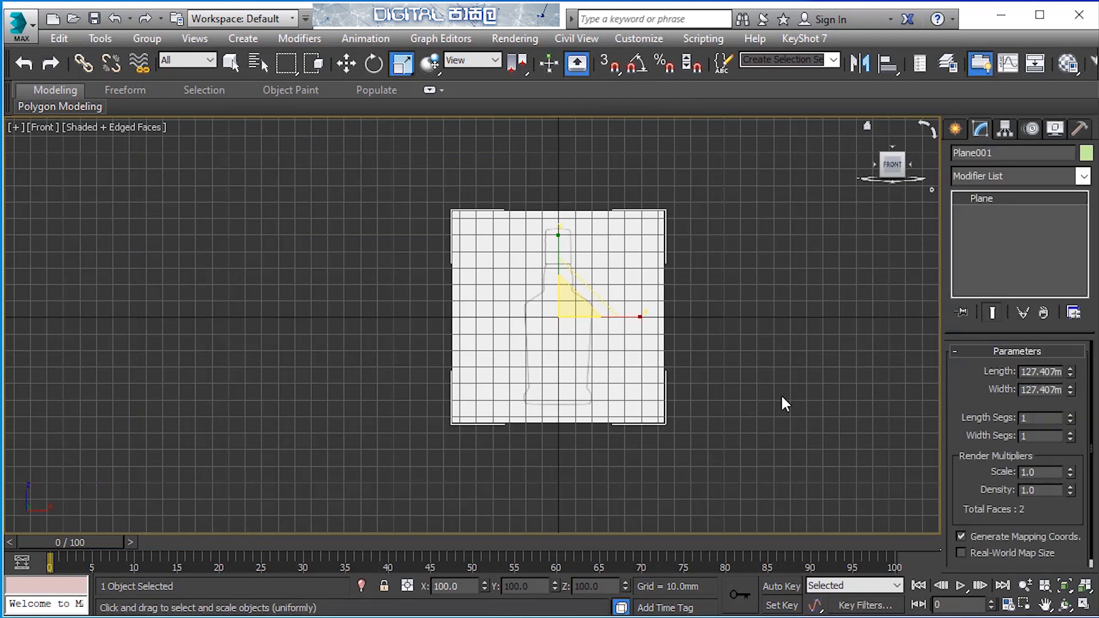
drag(1021, 390, 1063, 390)
text(960)
drag(1021, 372, 1063, 372)
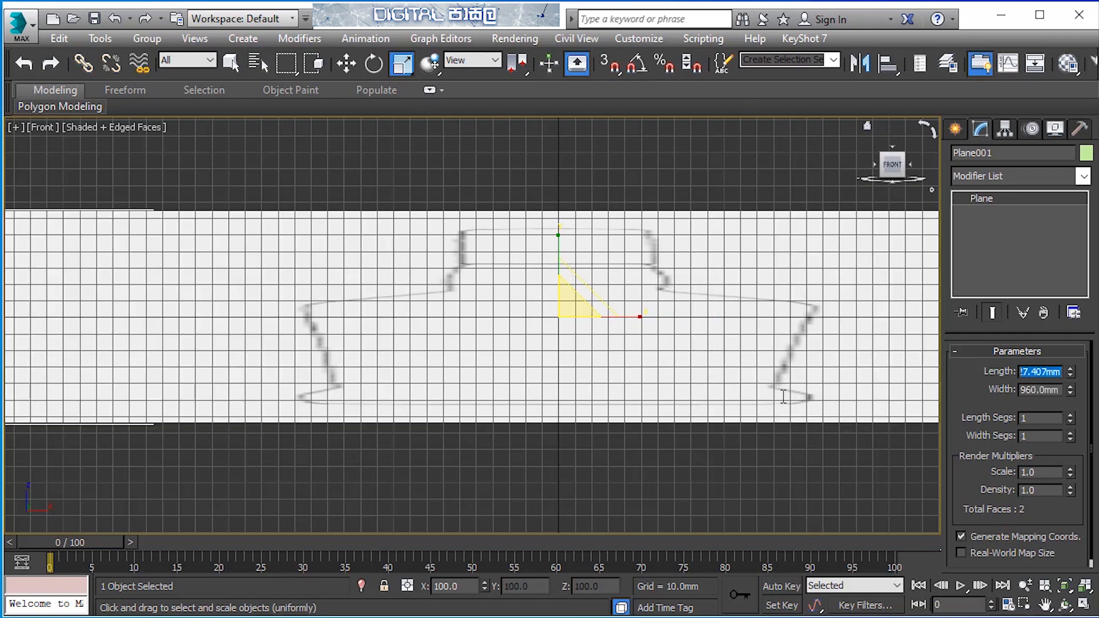
text(1280)
key(Return)
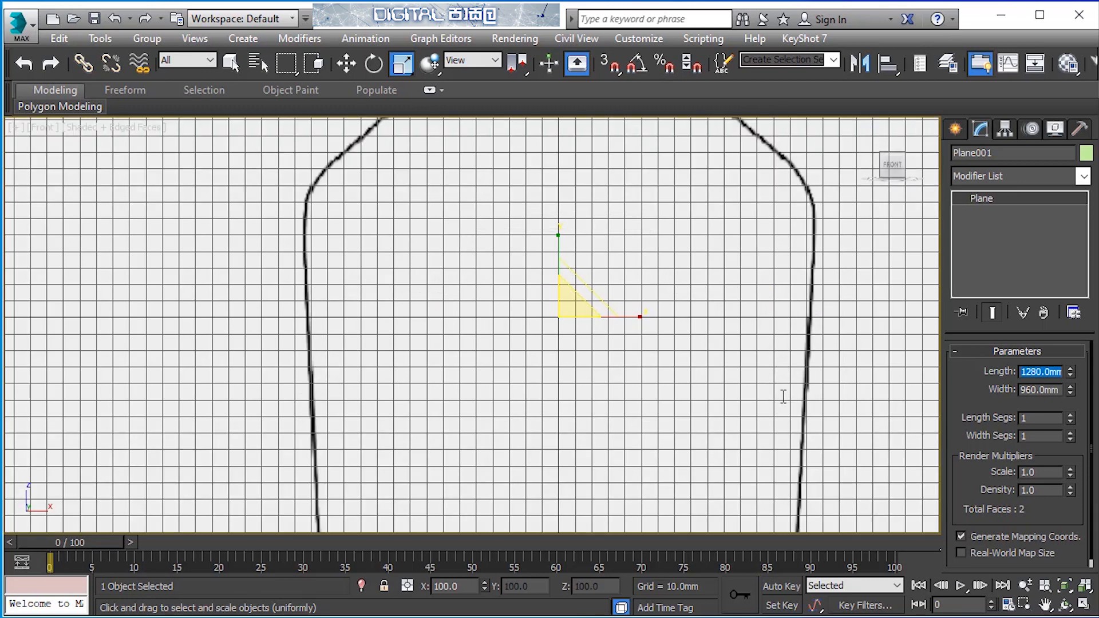
Step: Move the blueprint plane straight up about 530 mm so the drawn bottle's base sits on the ground line
scroll(609, 328, down, 9)
mouse_move(610, 328)
middle_down()
mouse_move(585, 328)
mouse_move(583, 312)
middle_up()
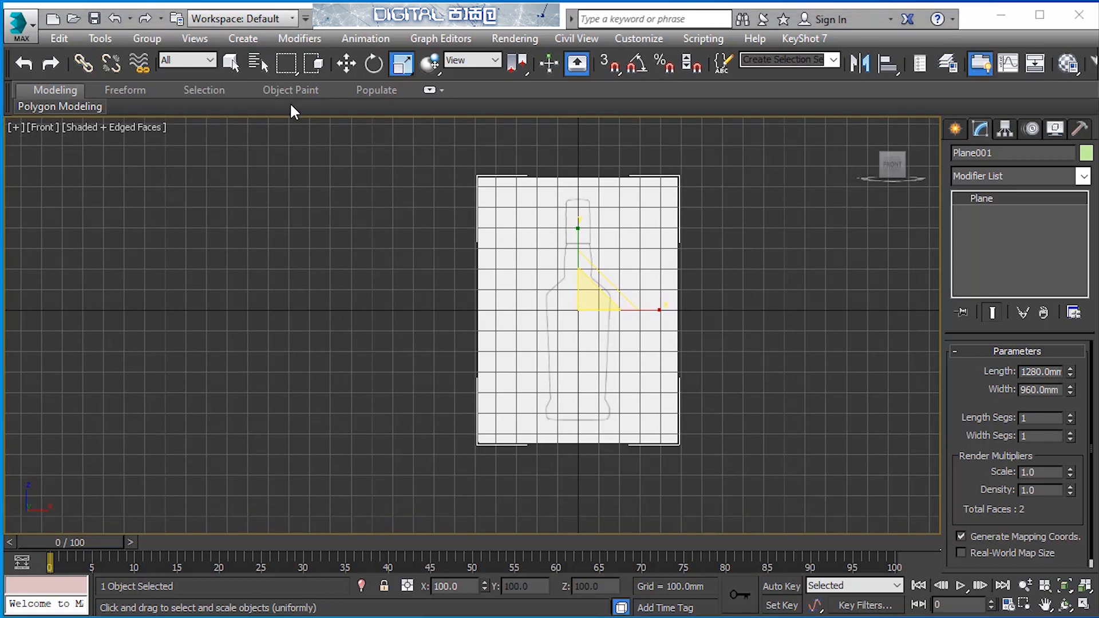
click(345, 63)
drag(578, 259, 578, 150)
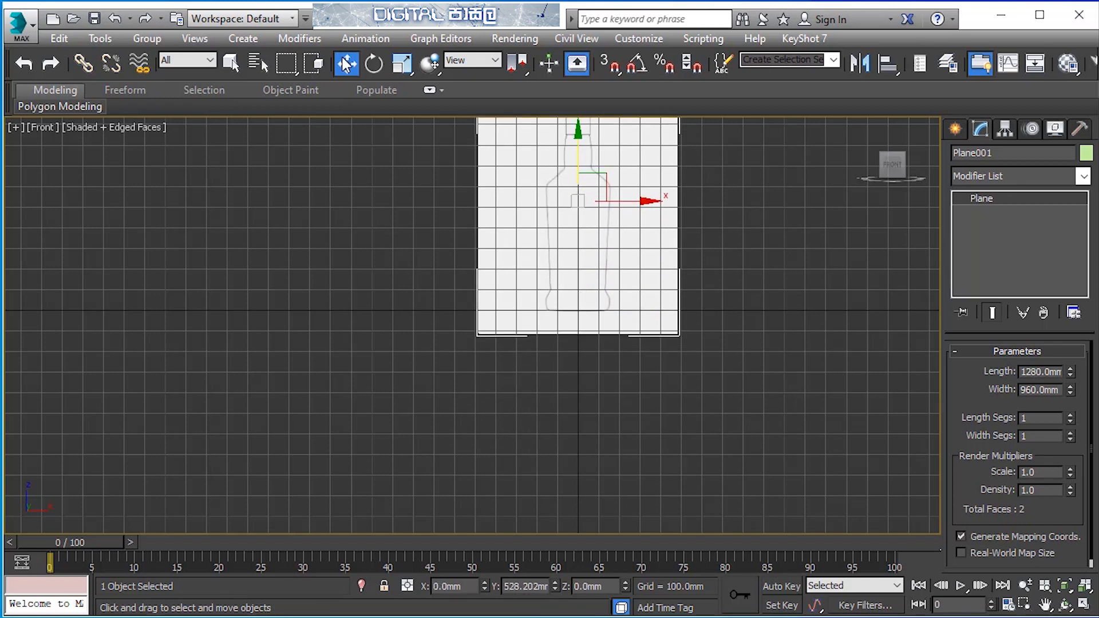
scroll(614, 174, up, 5)
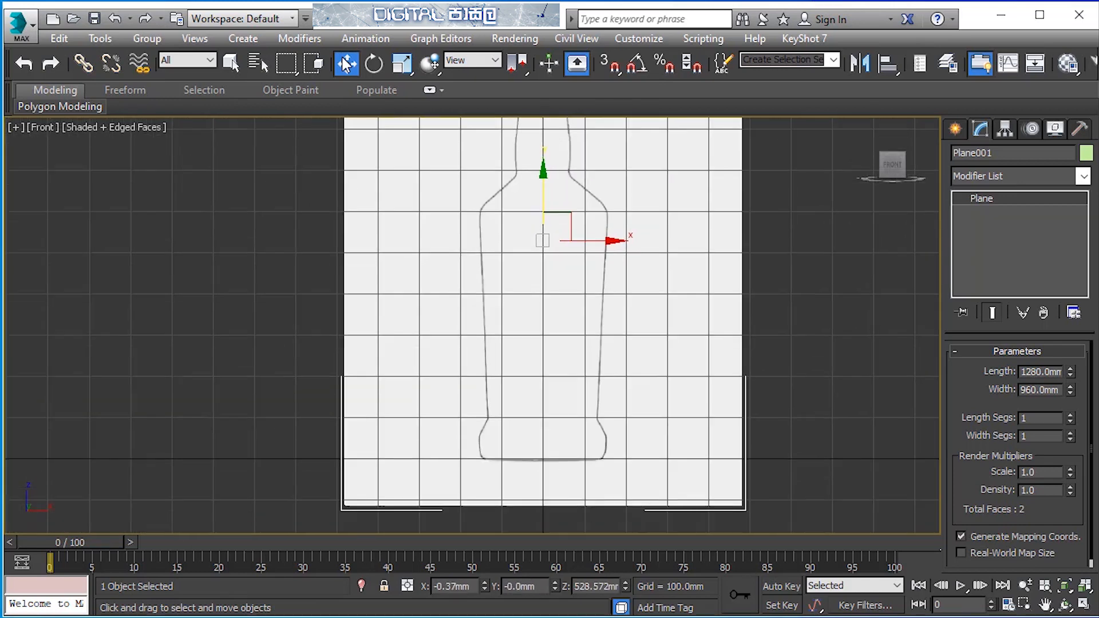
drag(541, 177, 541, 174)
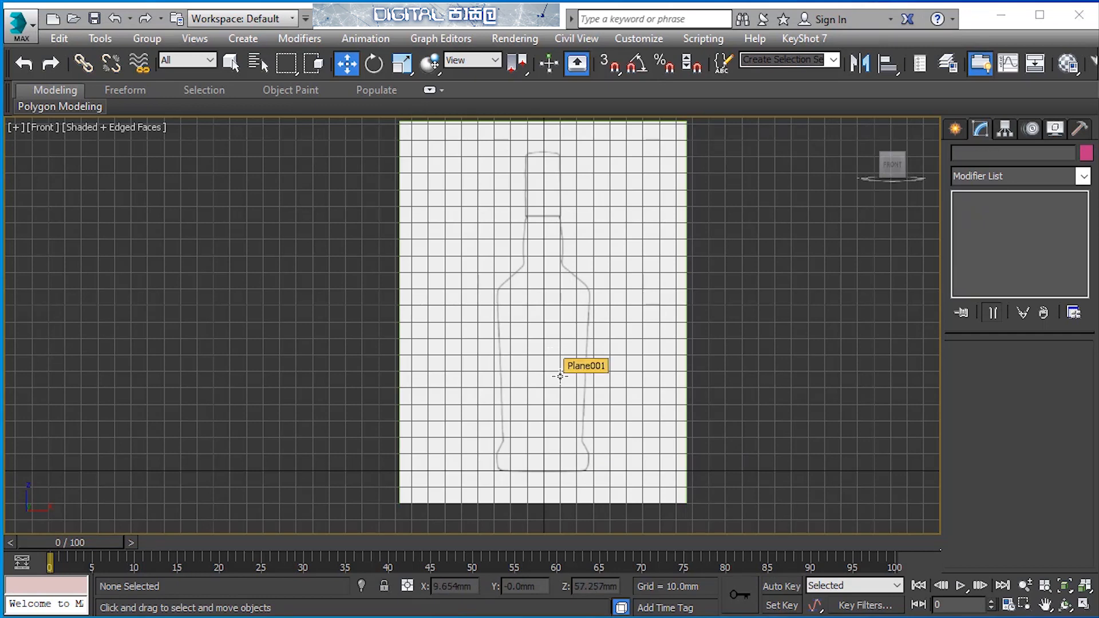
Step: Create a ChamferBox centred on the origin in the Top view, about 65 by 65 mm, 18 mm high, with a 4 mm fillet
click(618, 385)
key(alt+w)
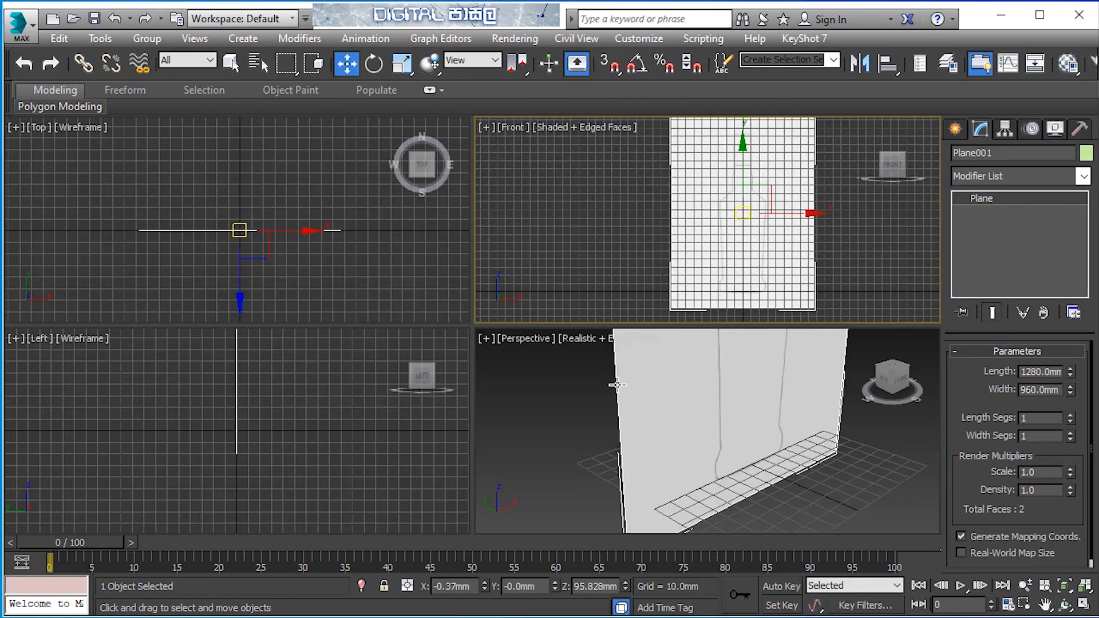
key(super+shift)
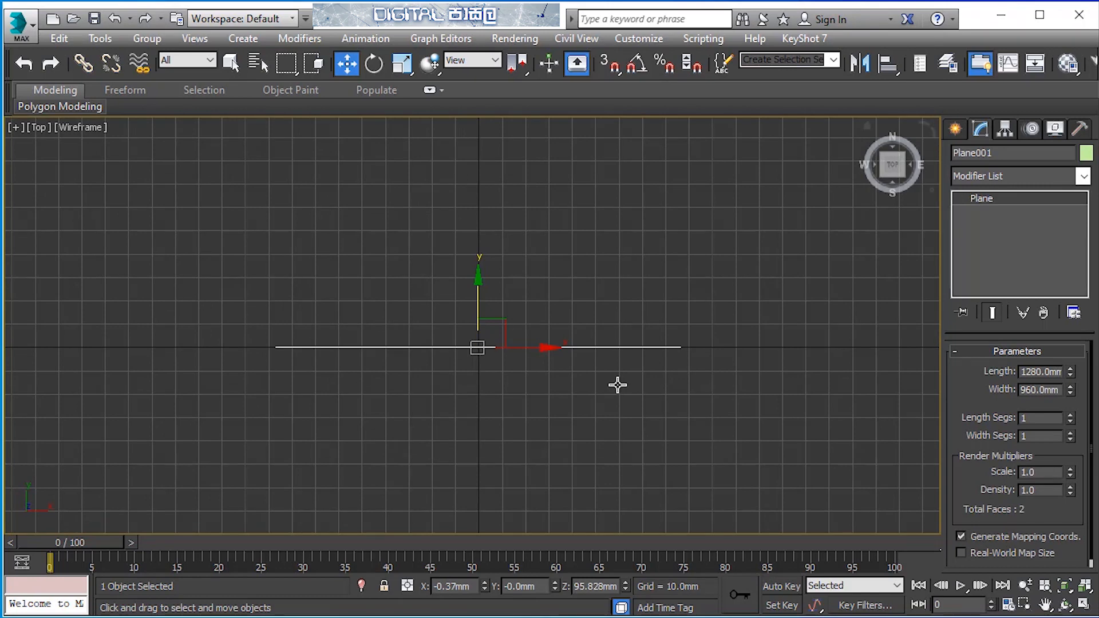
key(alt+c)
key(Down)
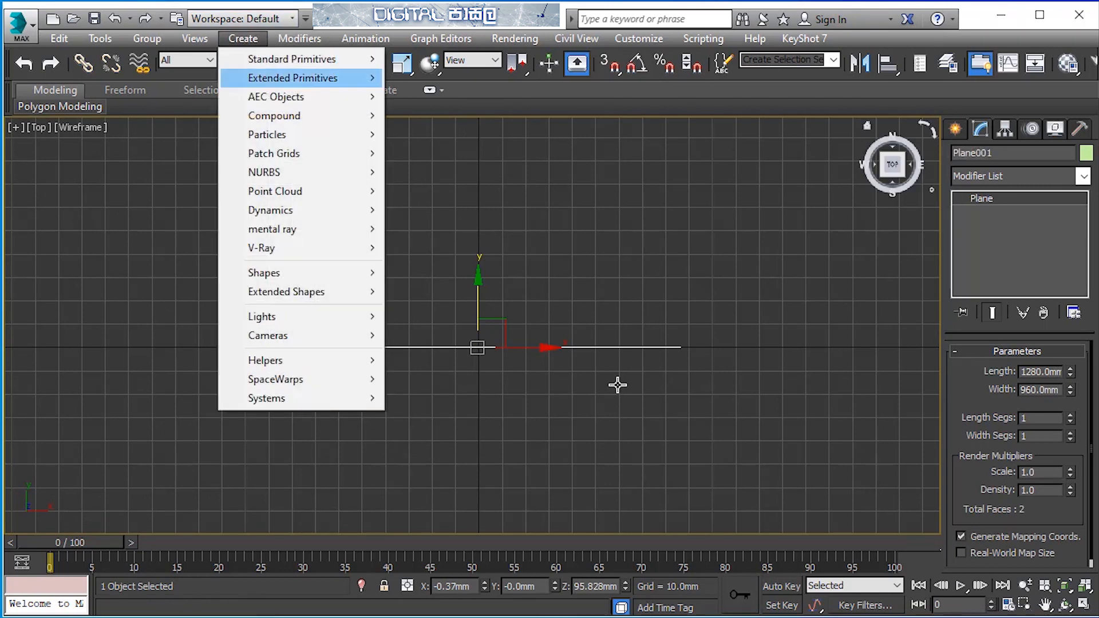
key(Right)
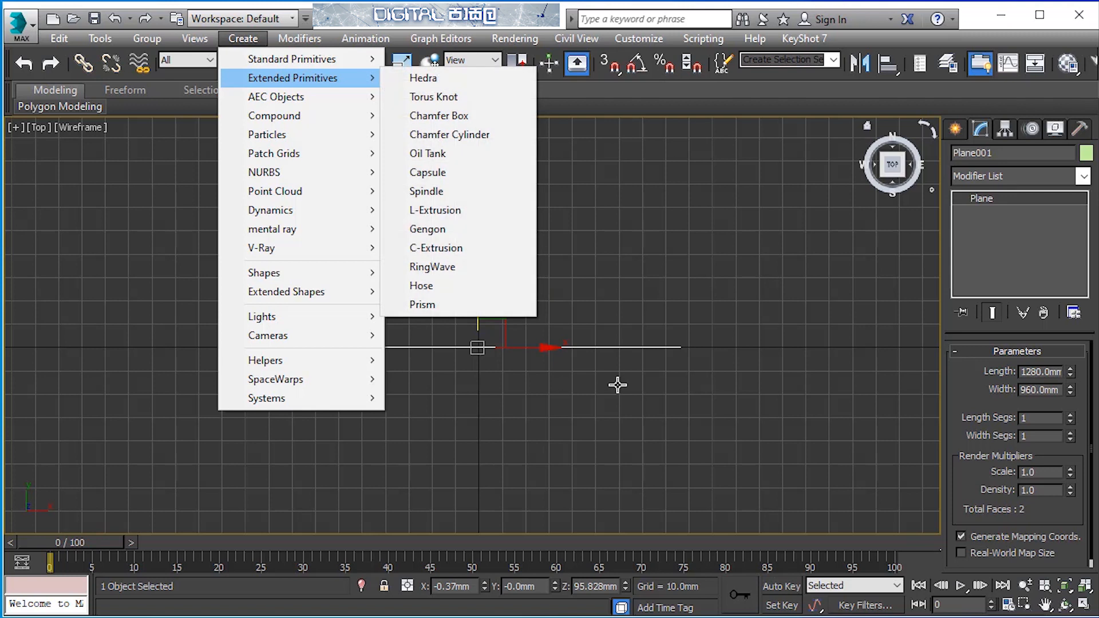
key(Down)
key(Down)
key(Down)
key(Down)
key(Down)
key(Down)
key(Down)
key(Down)
key(Down)
key(Down)
key(Up)
key(Up)
key(Up)
key(Up)
key(Up)
key(Up)
key(Up)
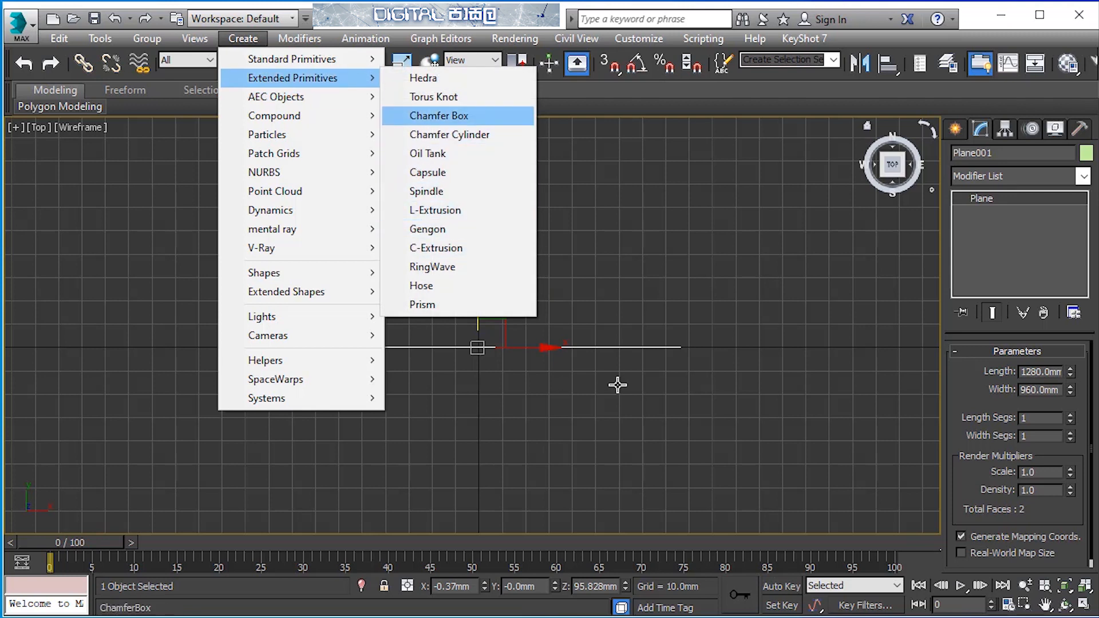
key(Return)
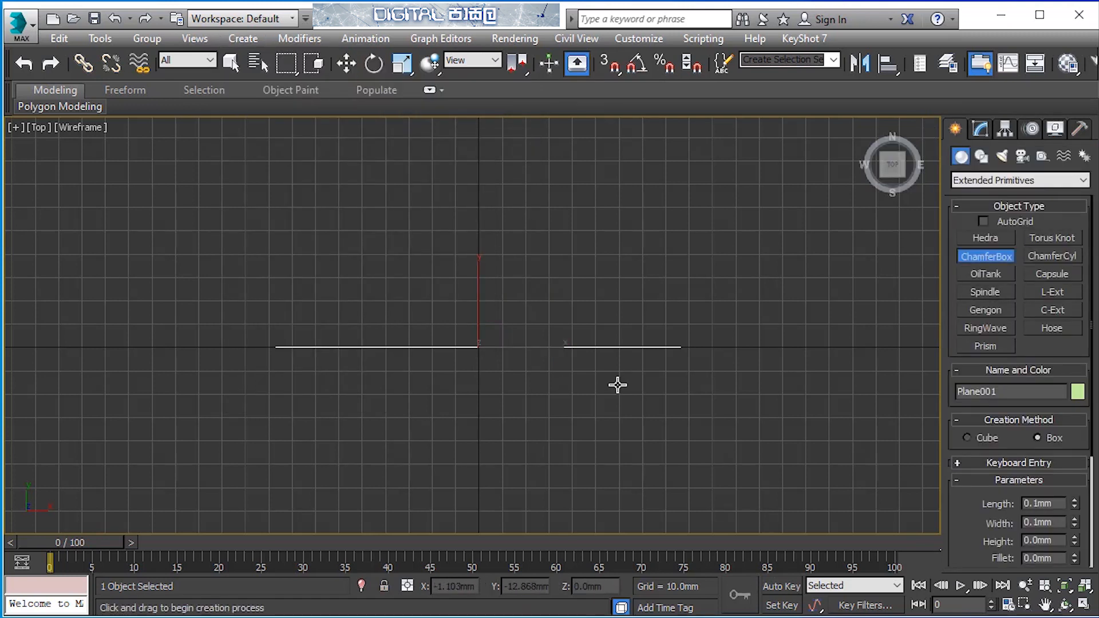
mouse_move(478, 347)
ctrl+mouse_down()
mouse_move(574, 345)
mouse_move(553, 344)
ctrl+mouse_up()
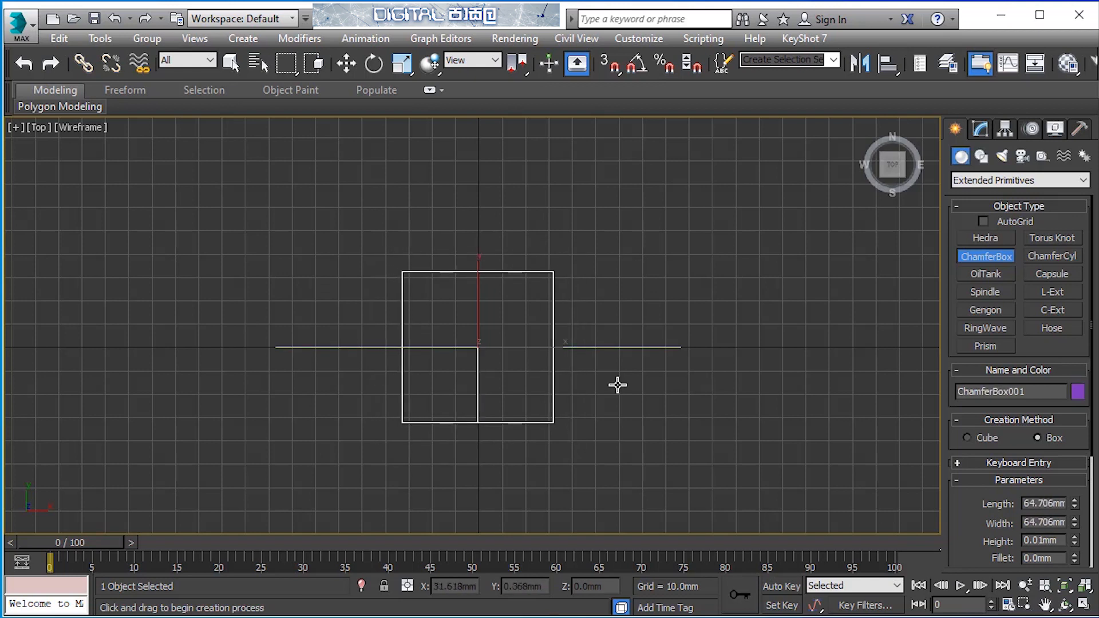
click(618, 384)
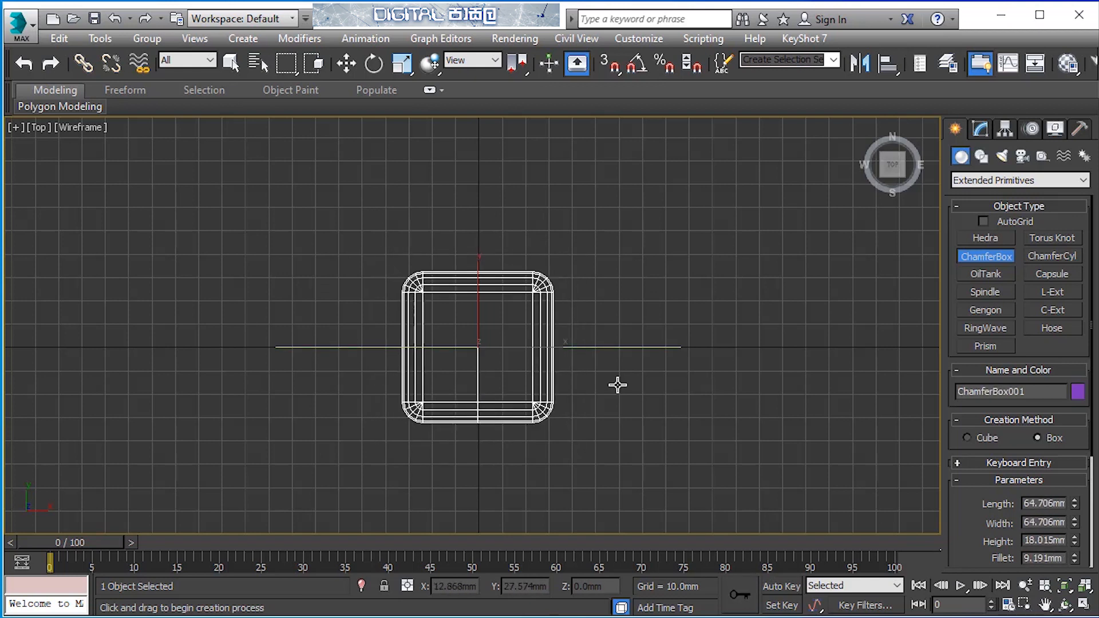
click(617, 385)
key(w)
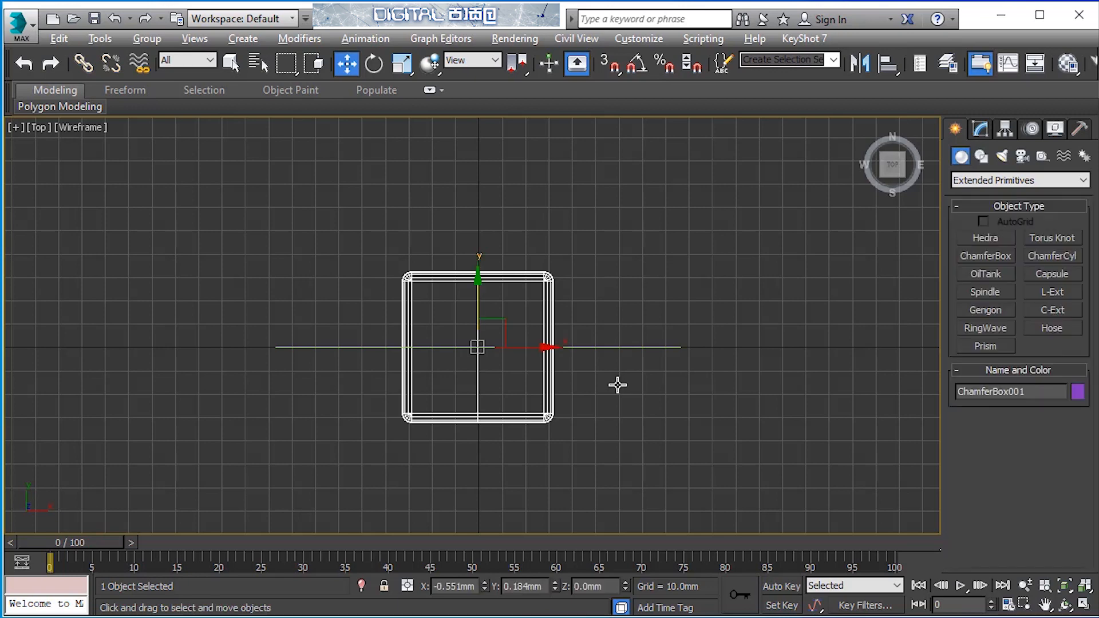
Step: Set the chamfer box's length to 35 mm, width to 55 mm, height to 15 mm and fillet to 3.5 mm
key(alt+w)
key(alt+w)
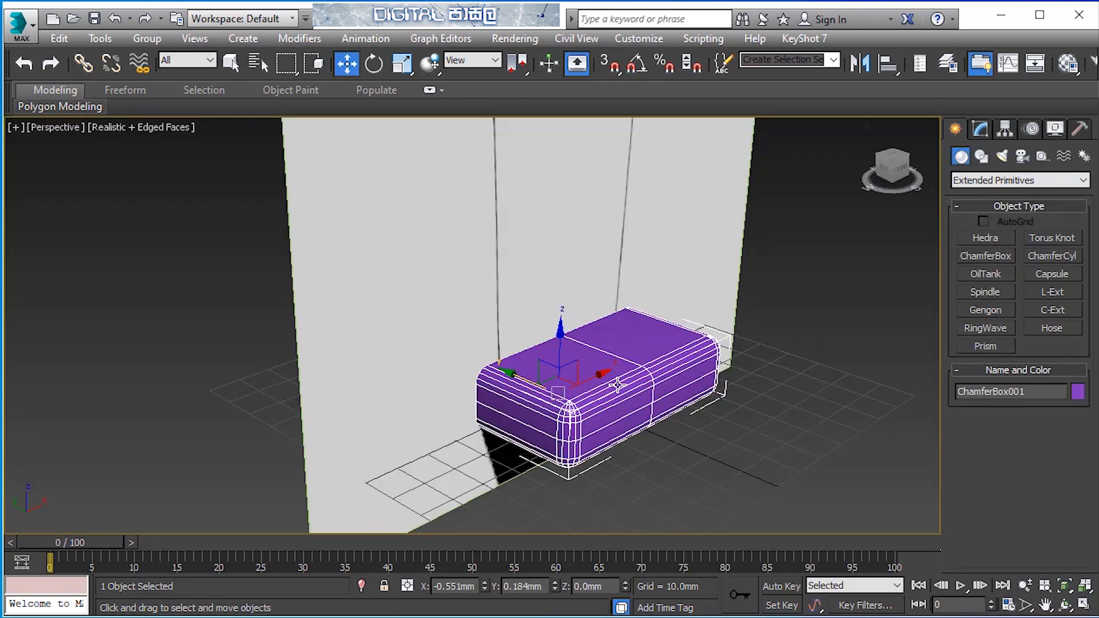
key(1)
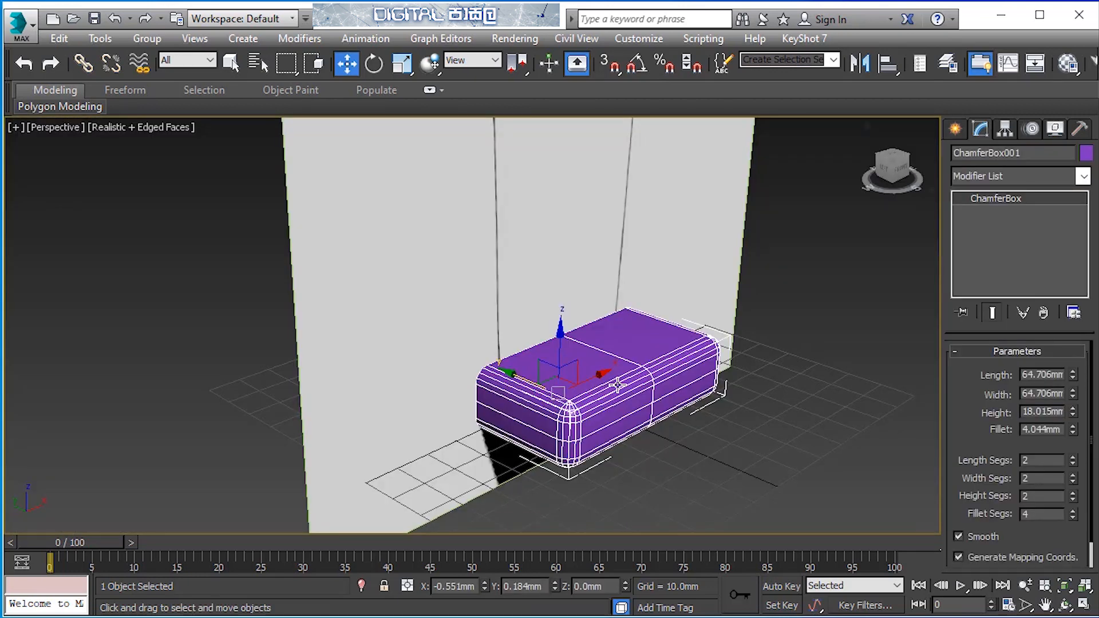
key(Tab)
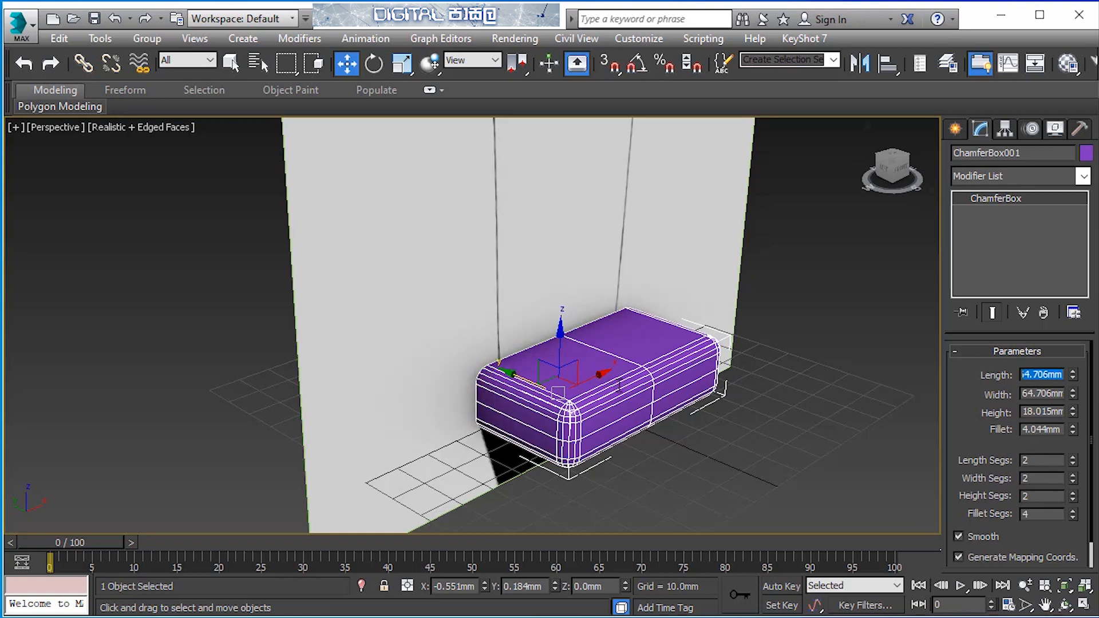
text(35)
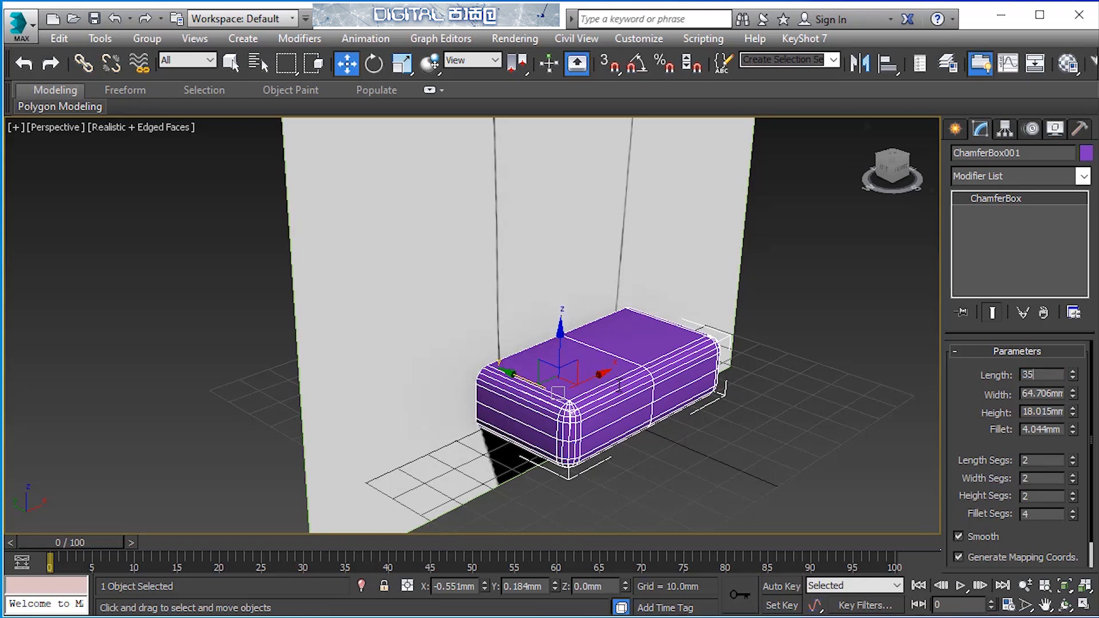
key(Tab)
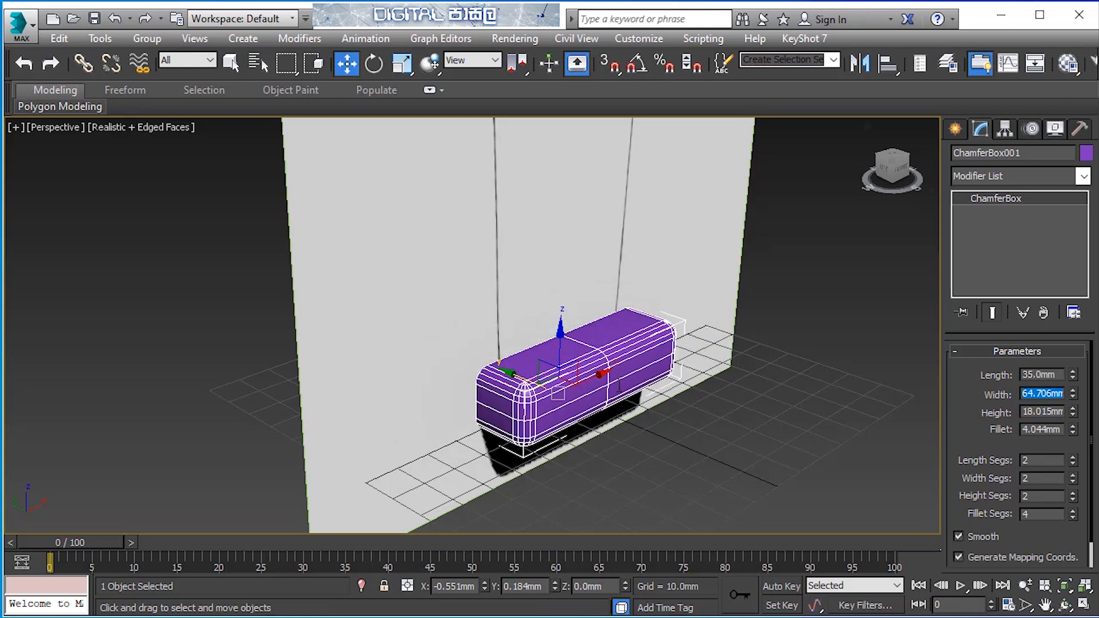
text(55)
key(Tab)
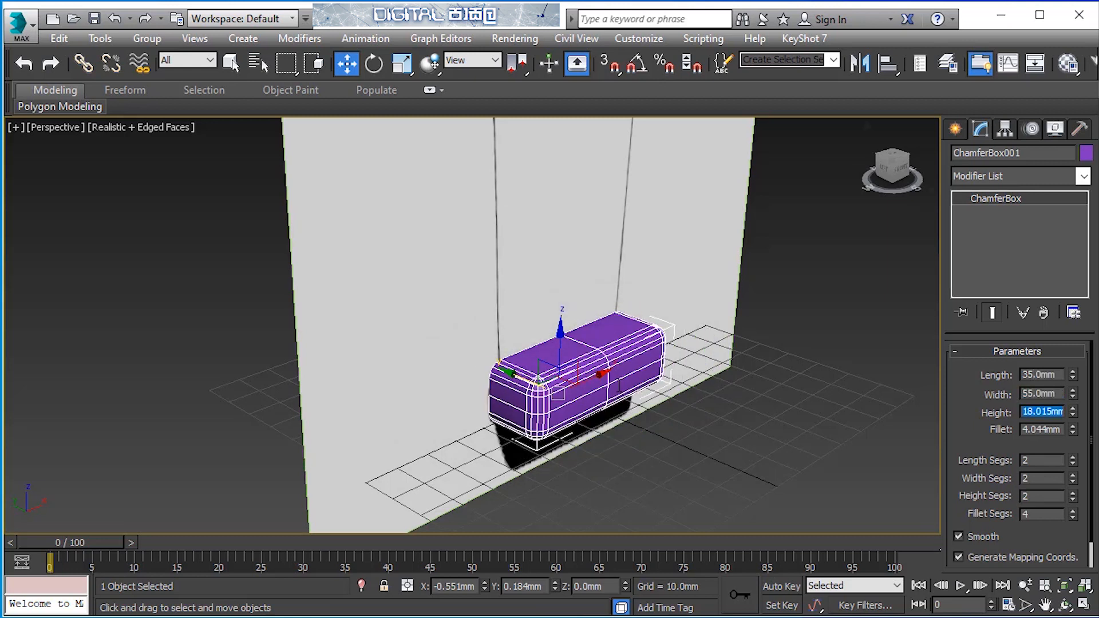
text(15)
key(Tab)
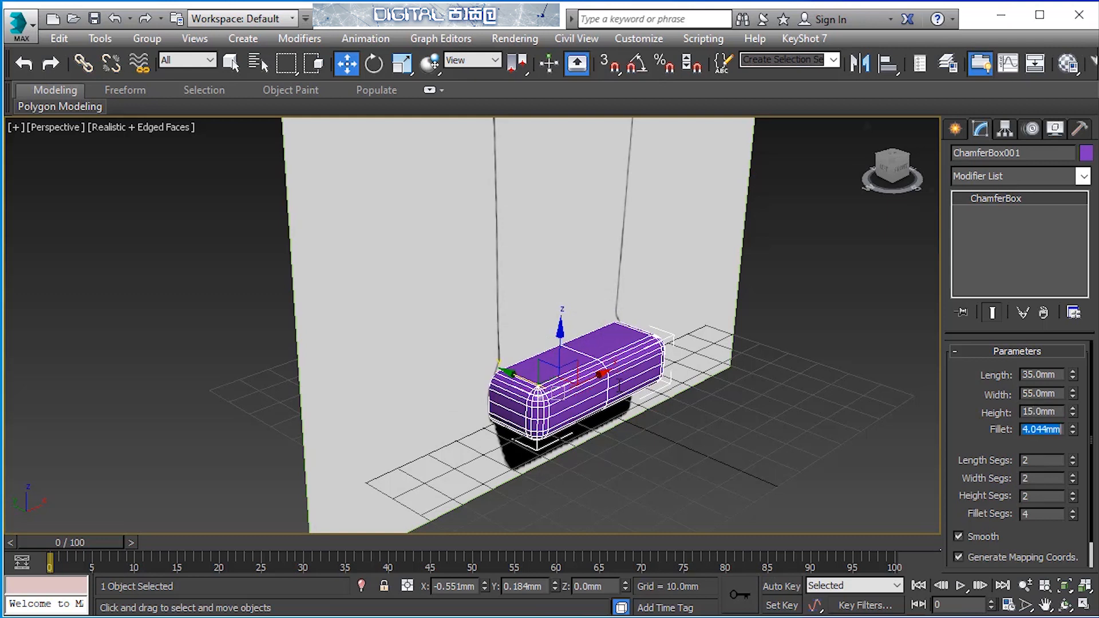
text(3.5)
key(Return)
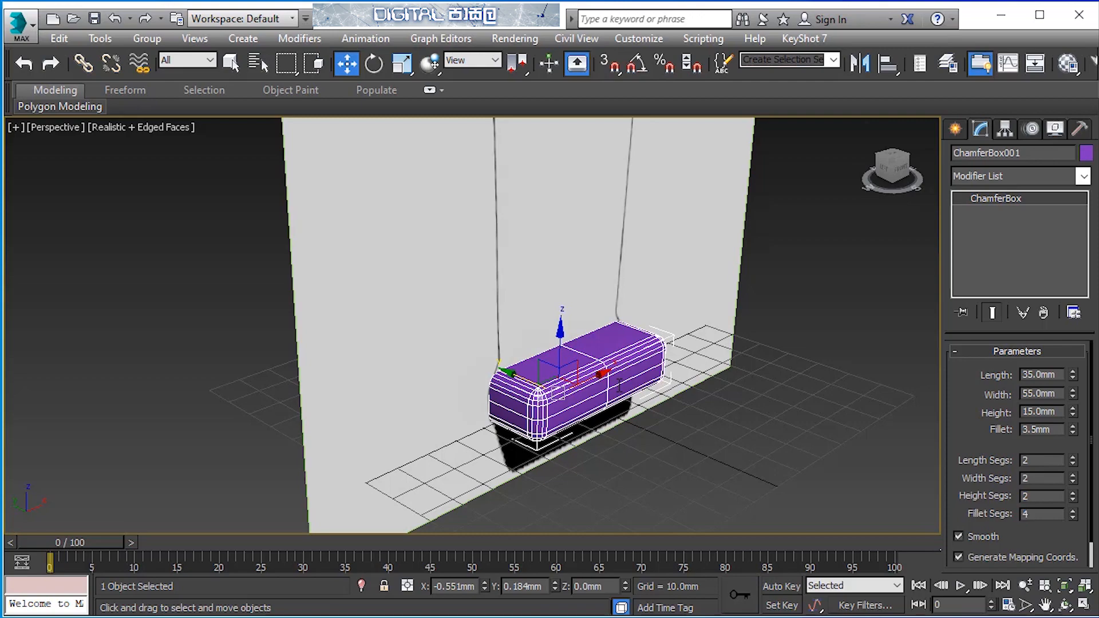
Step: Lower the chamfer box about 0.25 mm in the Front view to align it with the base drawn on the blueprint
alt+middle_drag(619, 385, 558, 366)
key(alt+w)
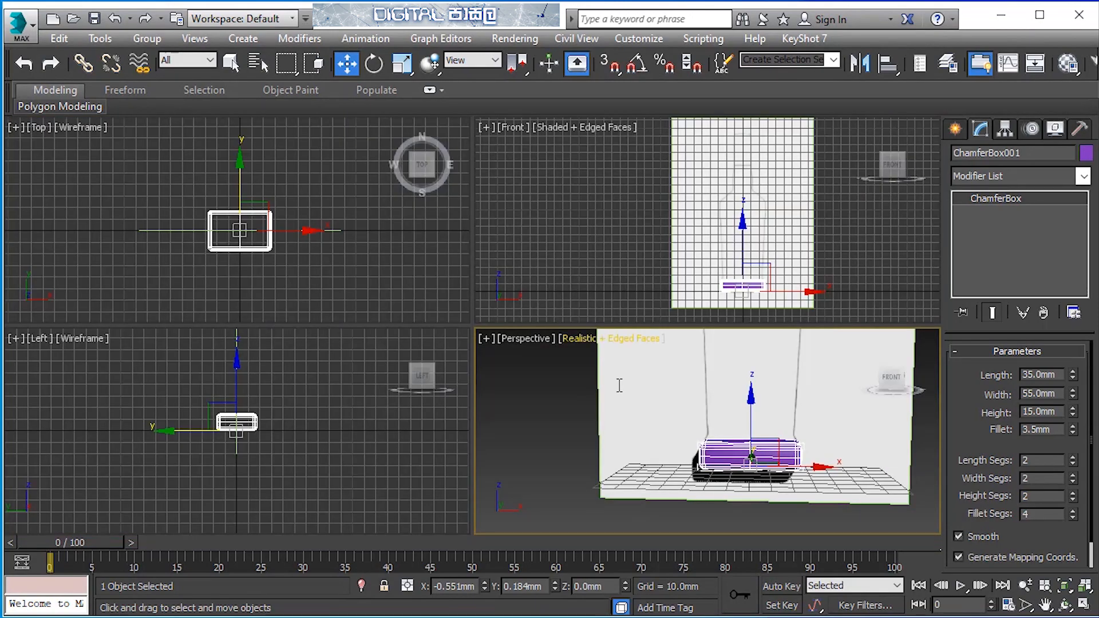
key(alt+w)
scroll(619, 385, up, 8)
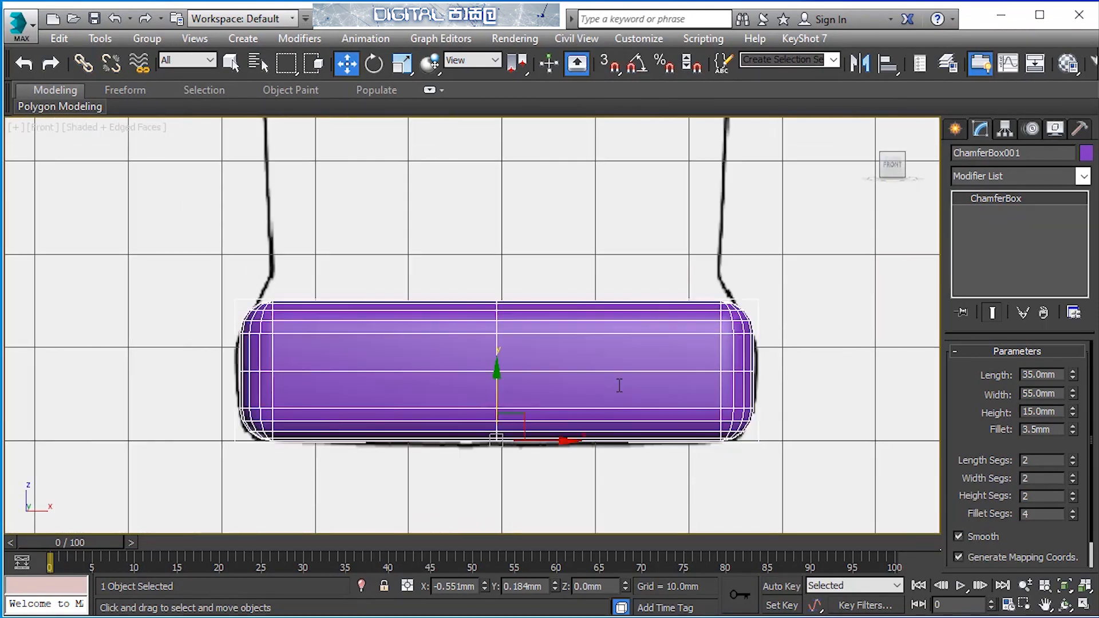
mouse_move(619, 385)
middle_down()
mouse_move(633, 353)
mouse_move(621, 402)
middle_up()
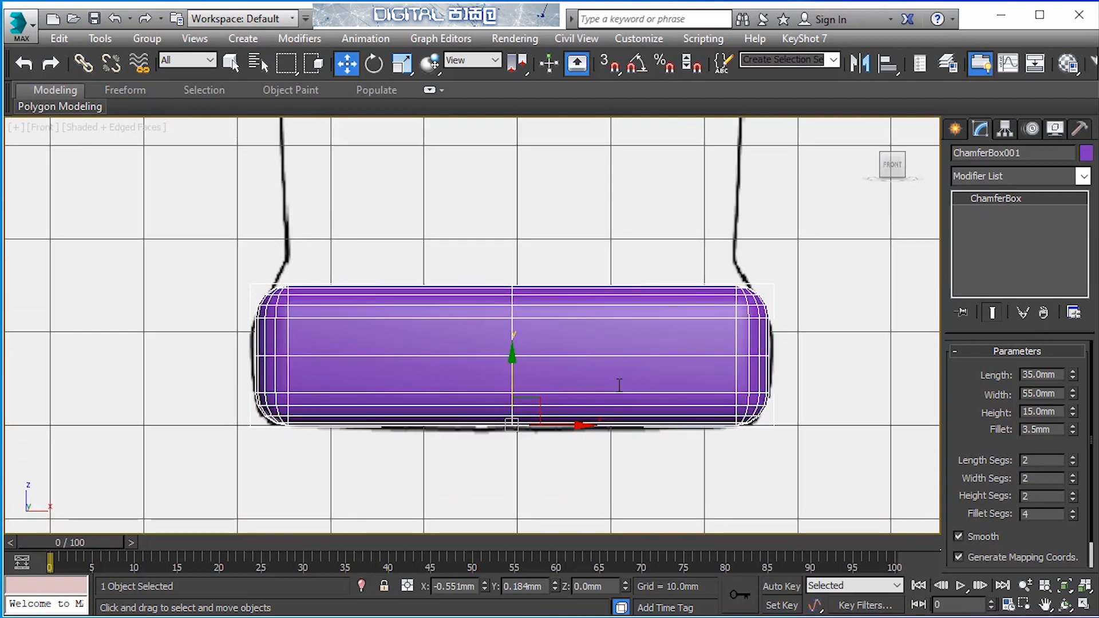
drag(512, 358, 512, 360)
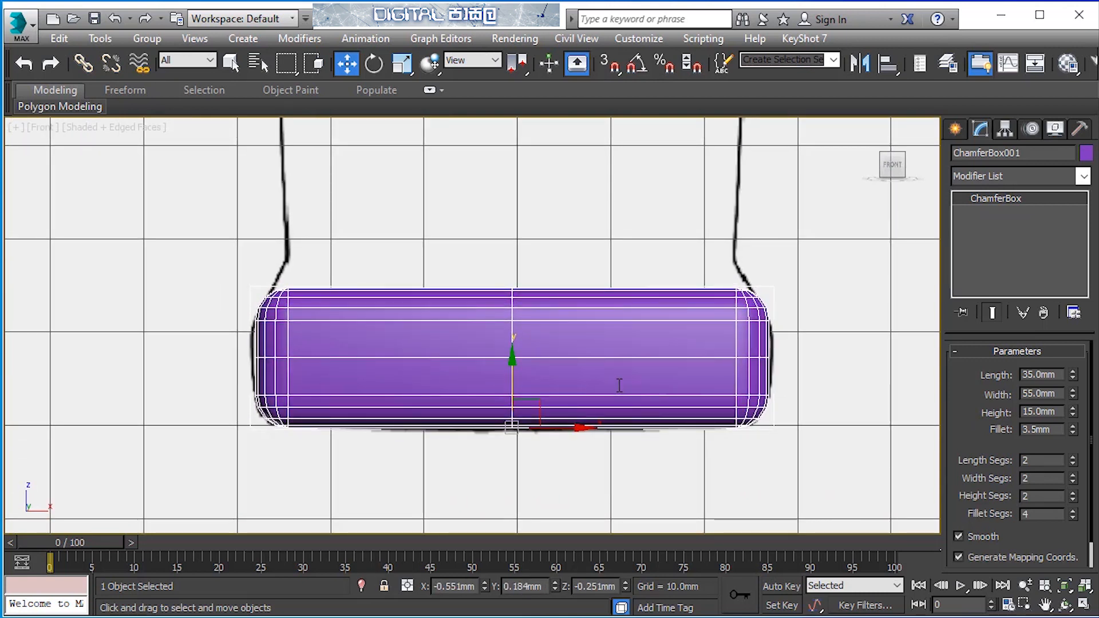
Step: Add an Edit Poly modifier to the chamfer box and delete the vertex rows that form its rounded top
click(1084, 177)
key(e)
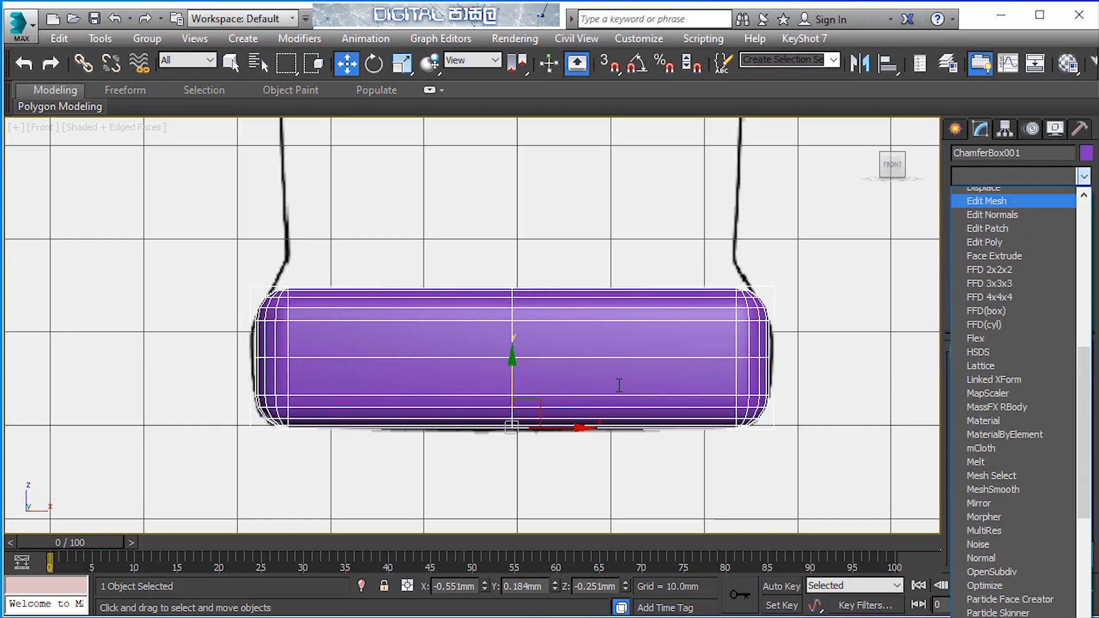
key(Return)
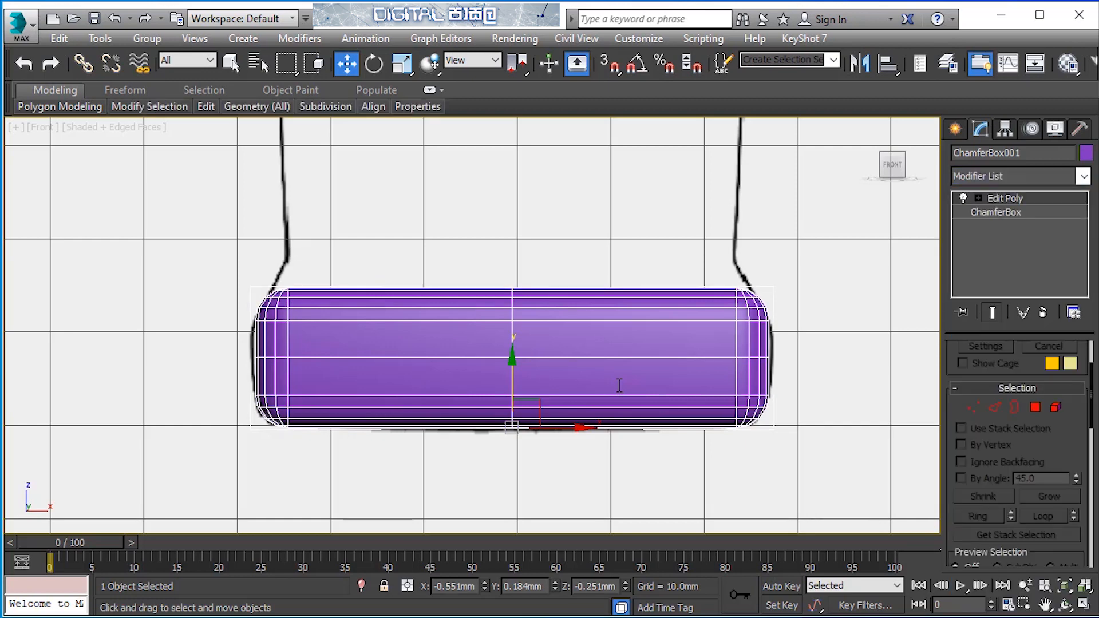
click(972, 407)
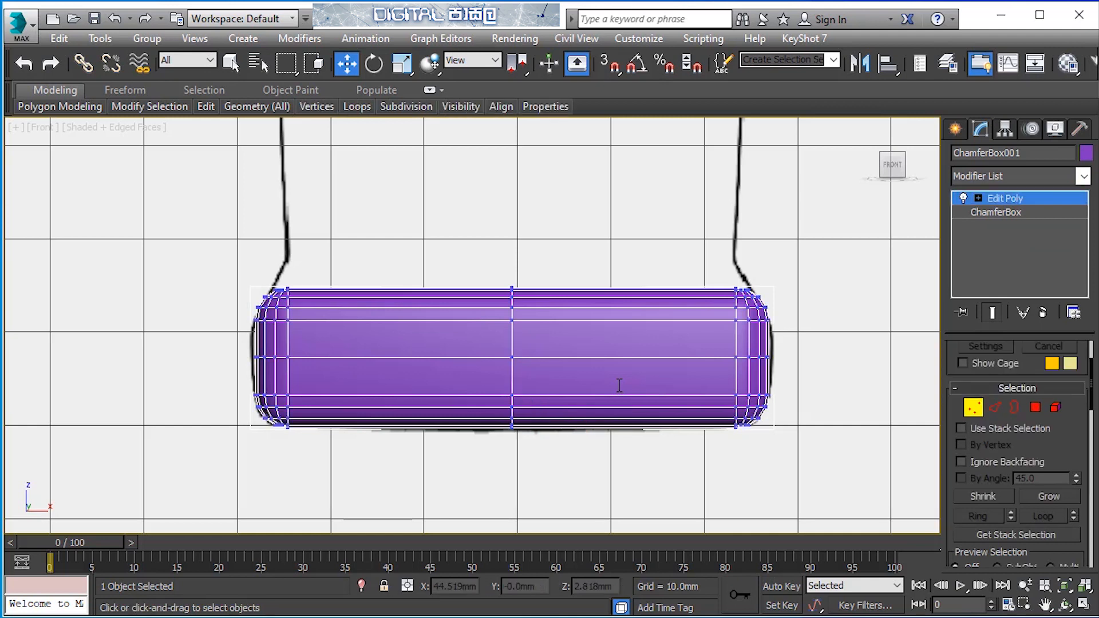
drag(746, 316, 810, 316)
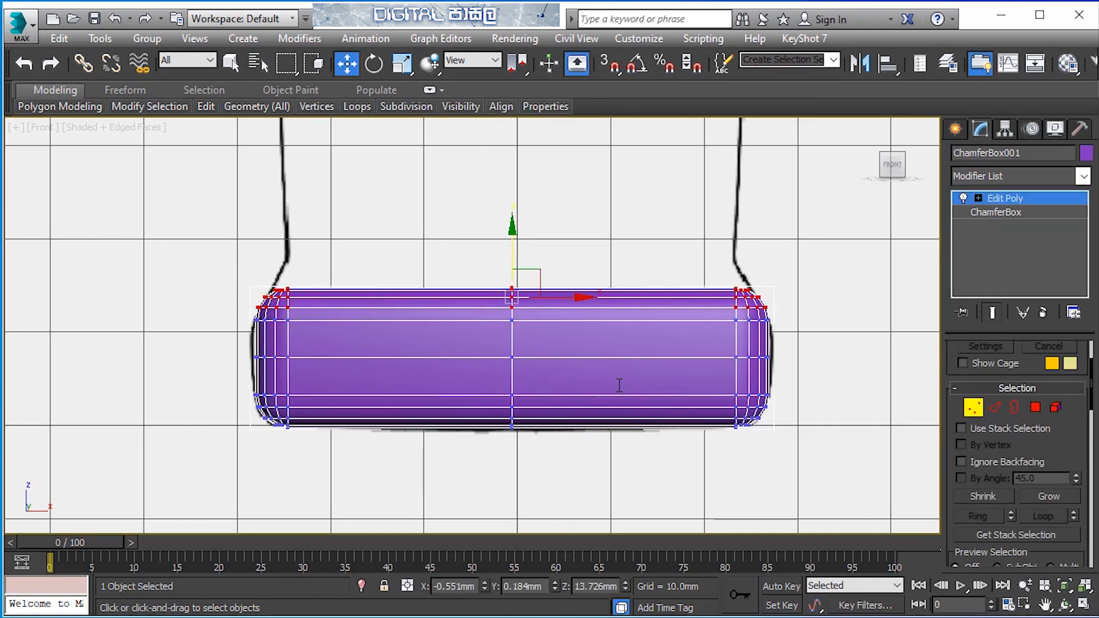
key(Delete)
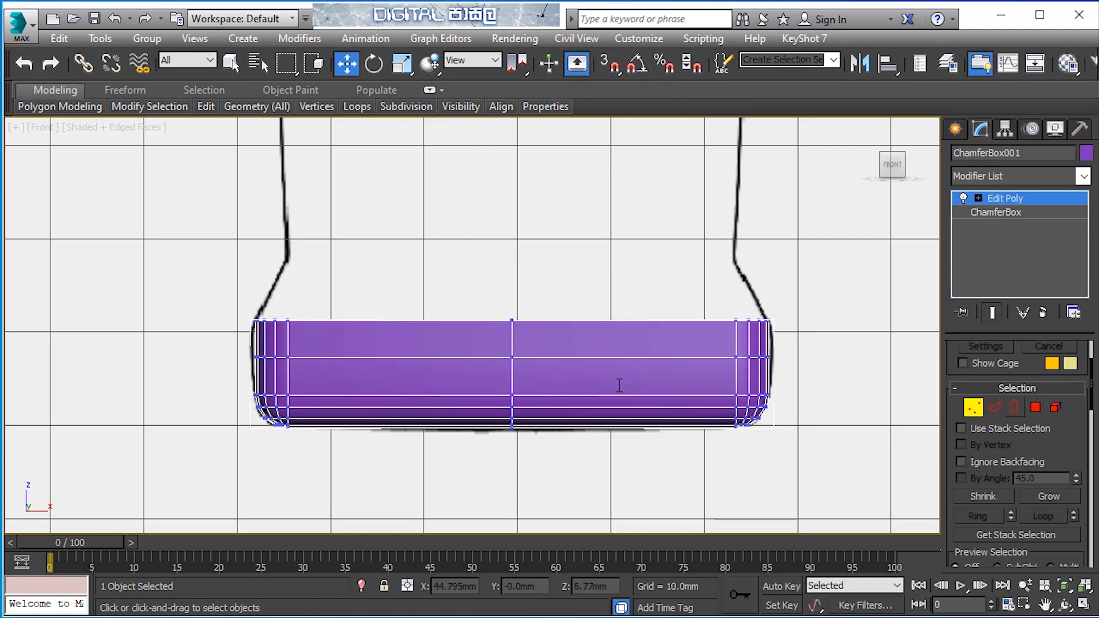
Step: Extend the open top border upward about 6 mm and scale it in to match the blueprint's narrowing above the base
click(1015, 407)
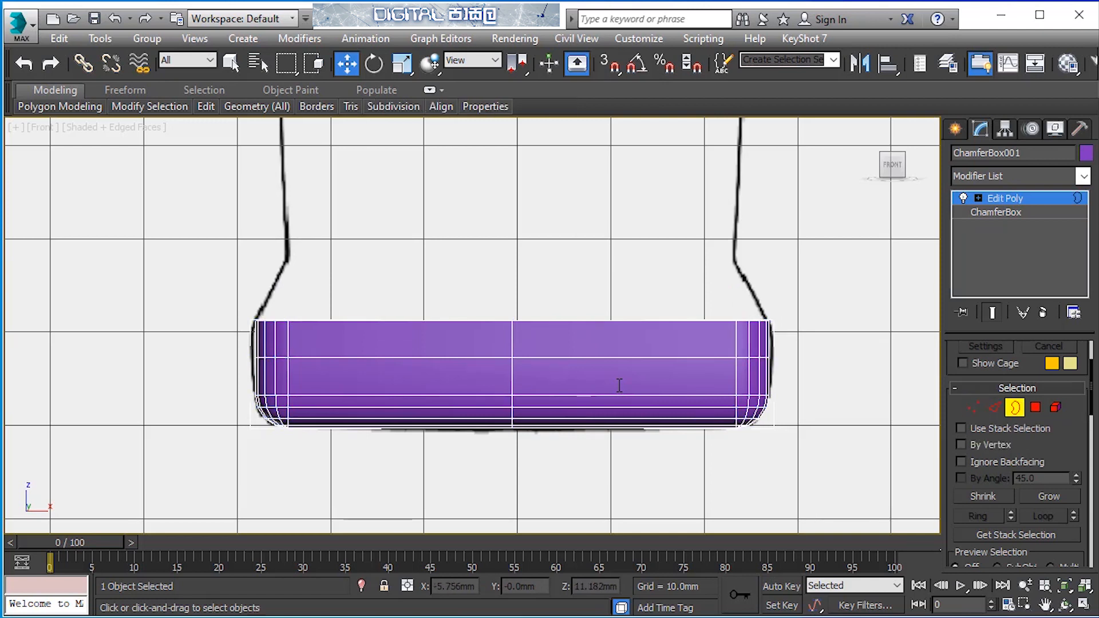
click(619, 321)
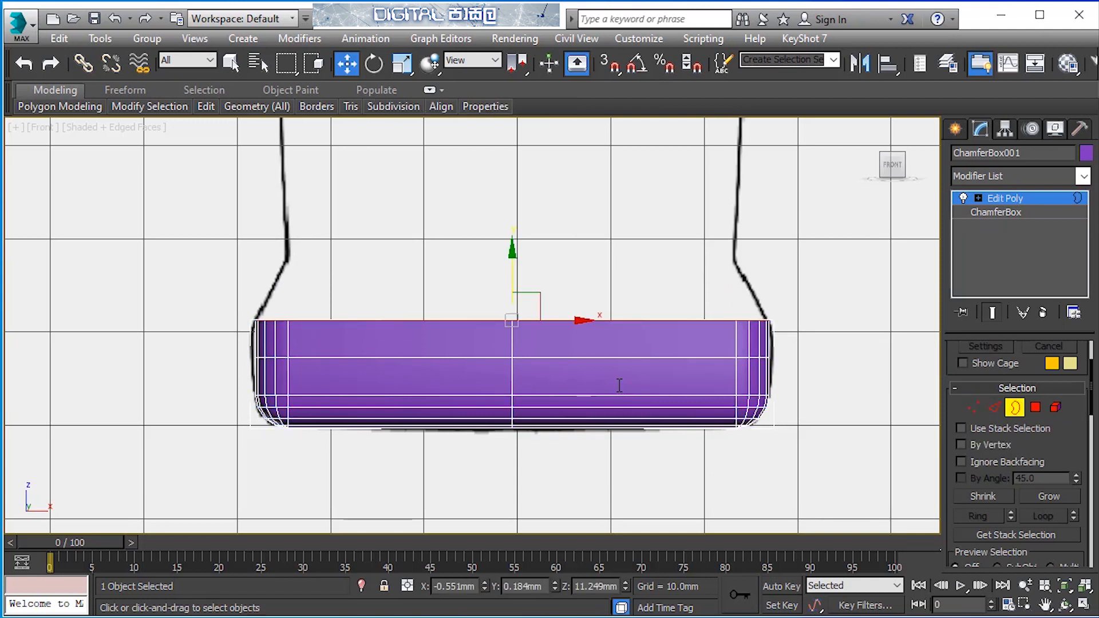
shift+drag(512, 275, 512, 218)
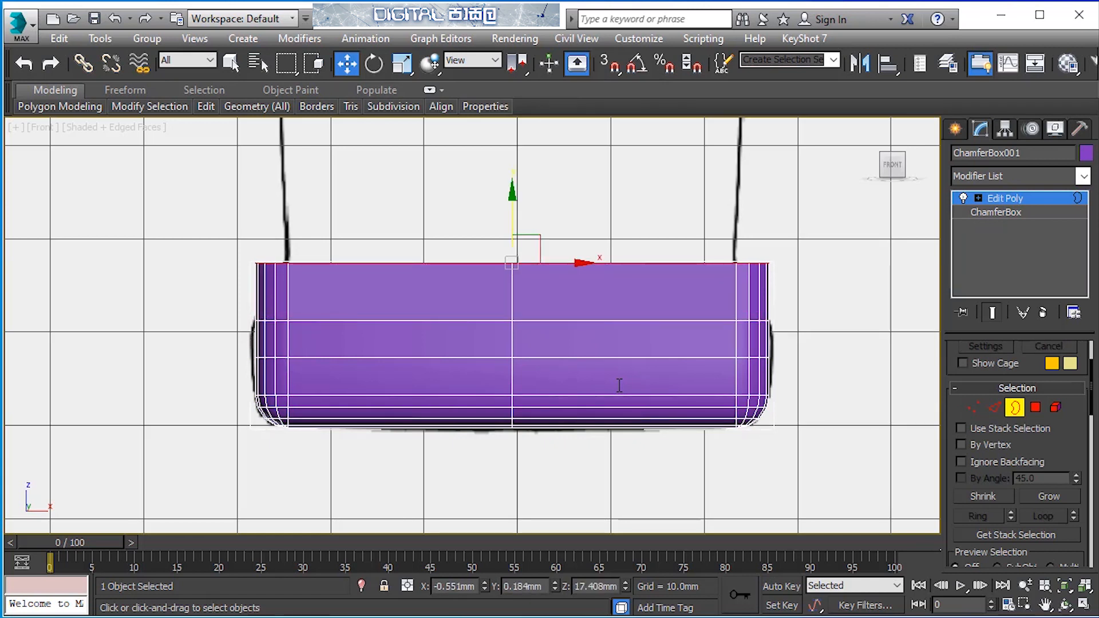
click(402, 63)
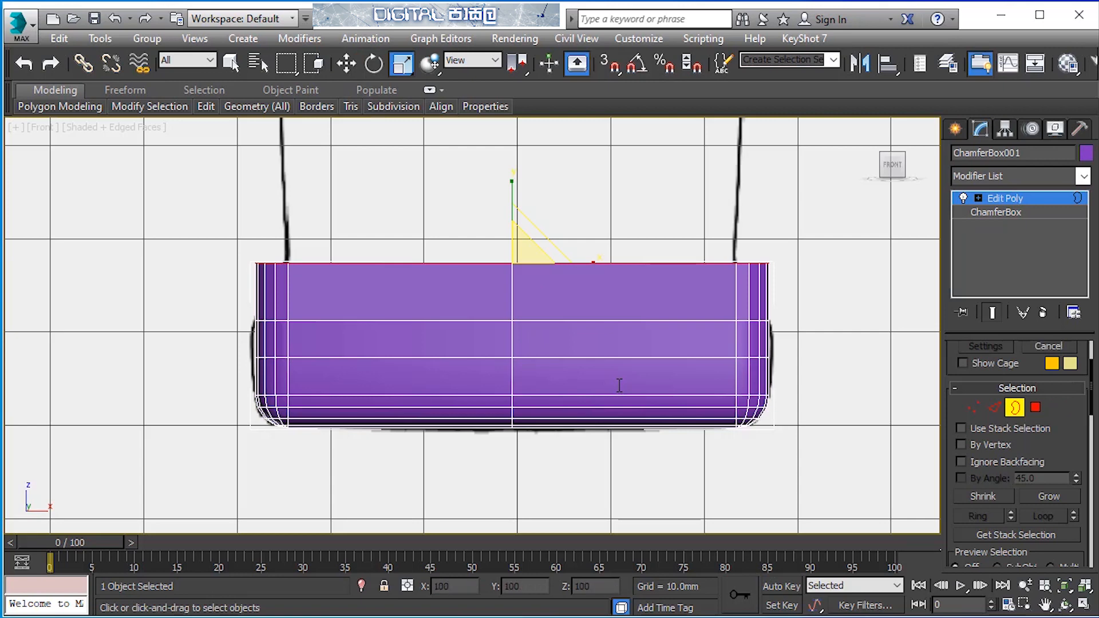
drag(524, 250, 524, 266)
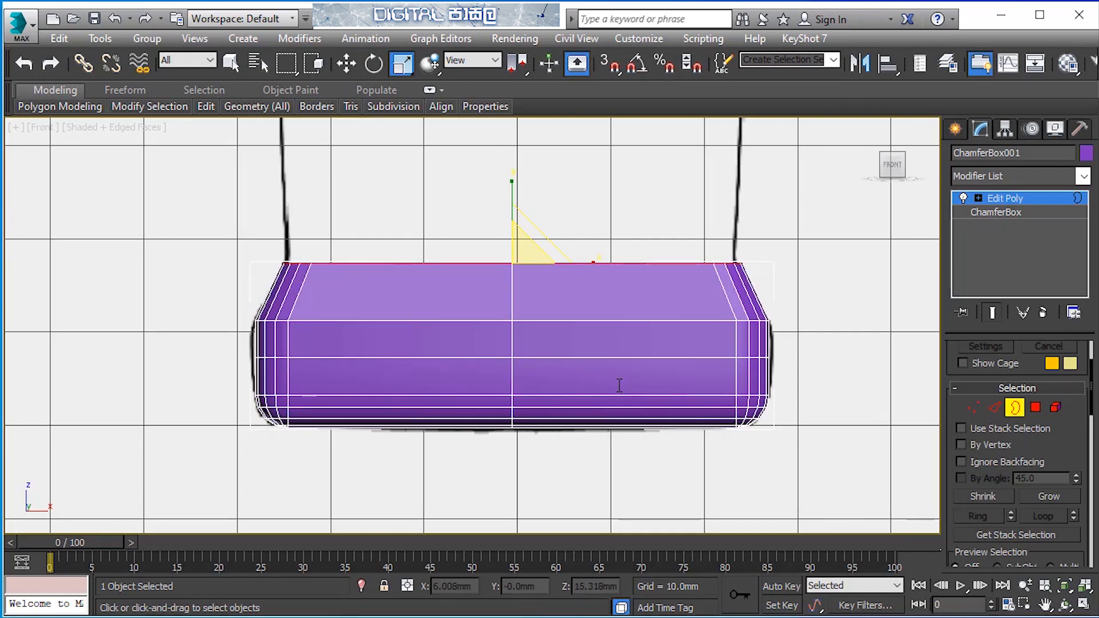
Step: Extend the open top border upward about 92 mm to the start of the bottle's shoulder on the blueprint
scroll(619, 385, down, 5)
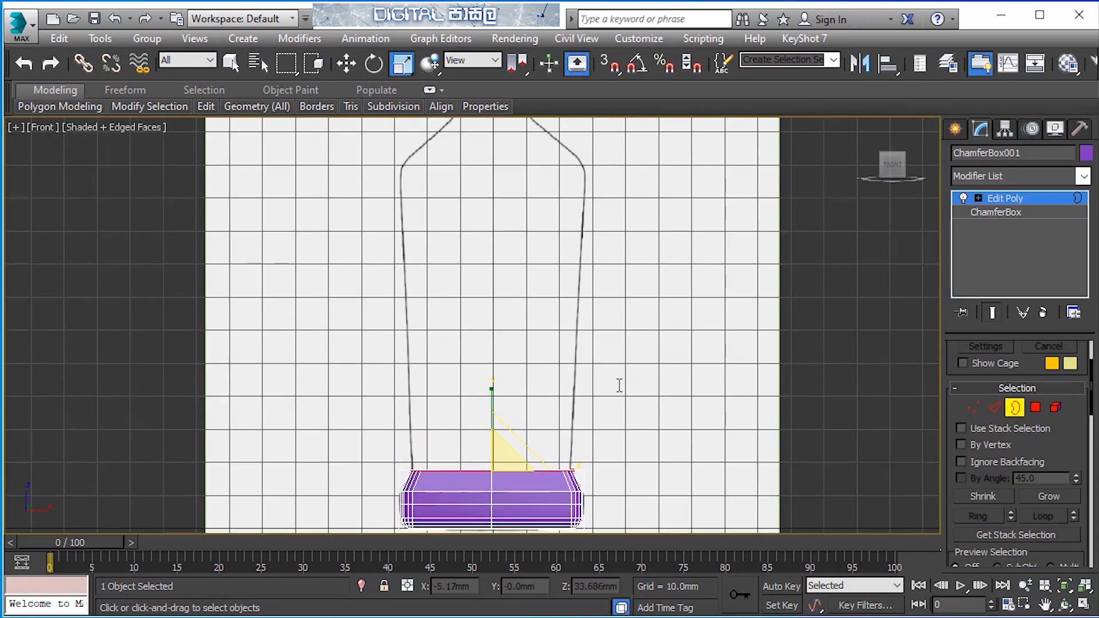
key(w)
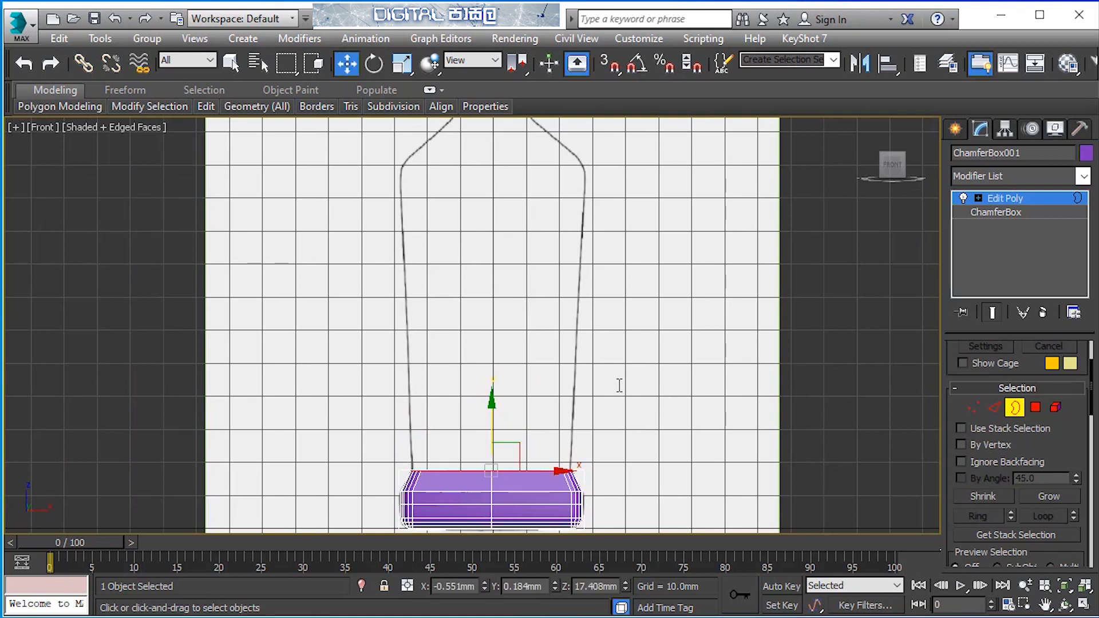
shift+drag(491, 418, 491, 115)
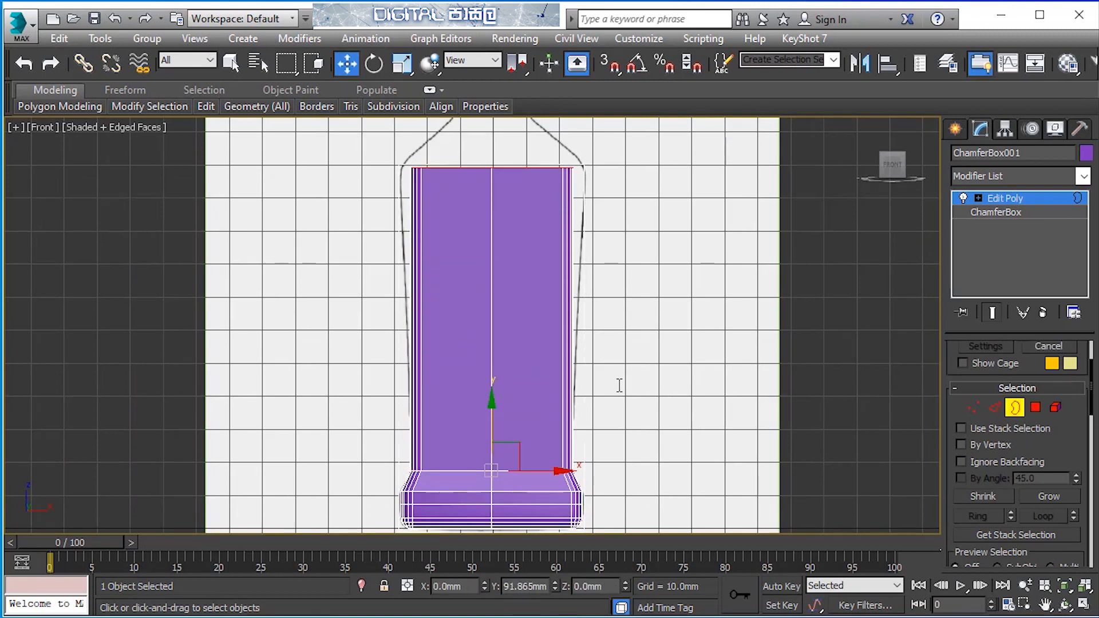
key(z)
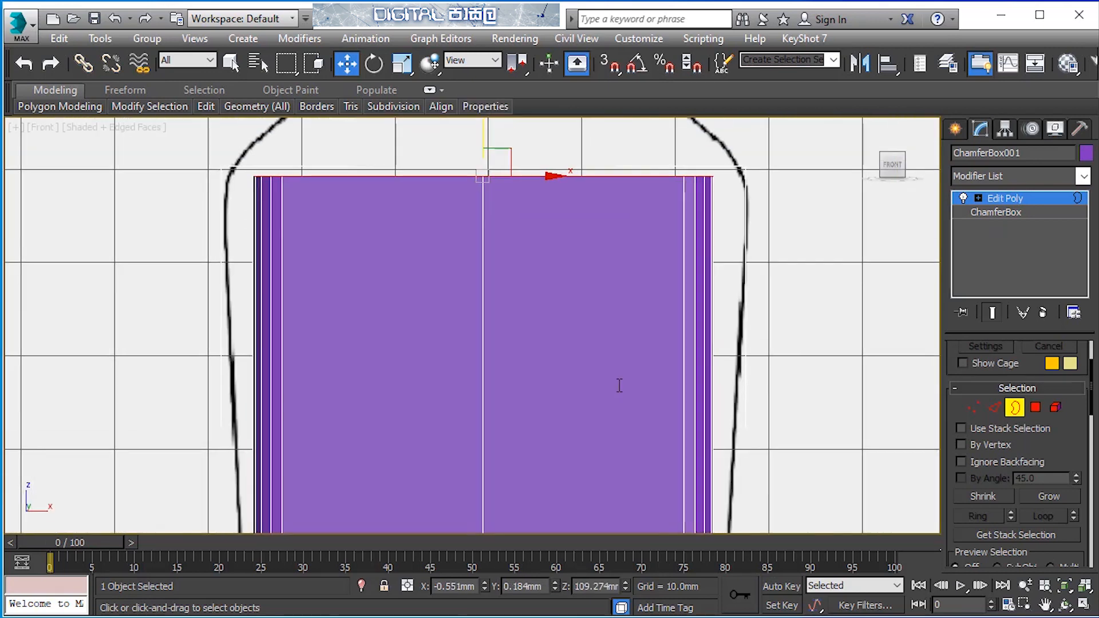
Step: Scale the open top border up to 113% to match the bottle's width at the shoulder on the blueprint
scroll(619, 385, down, 2)
key(r)
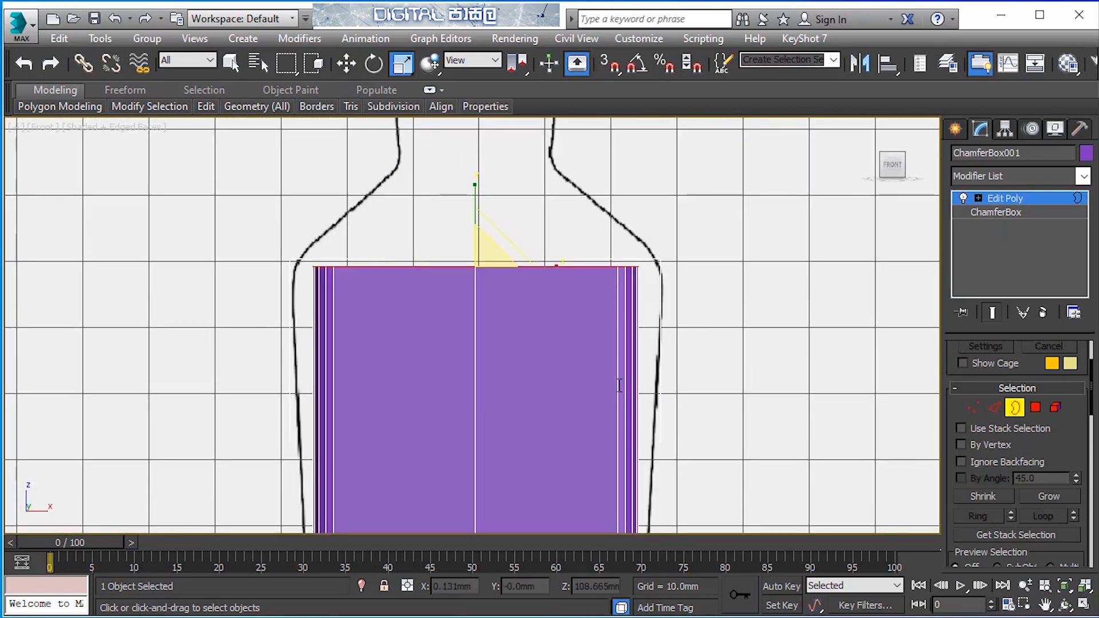
drag(488, 255, 488, 242)
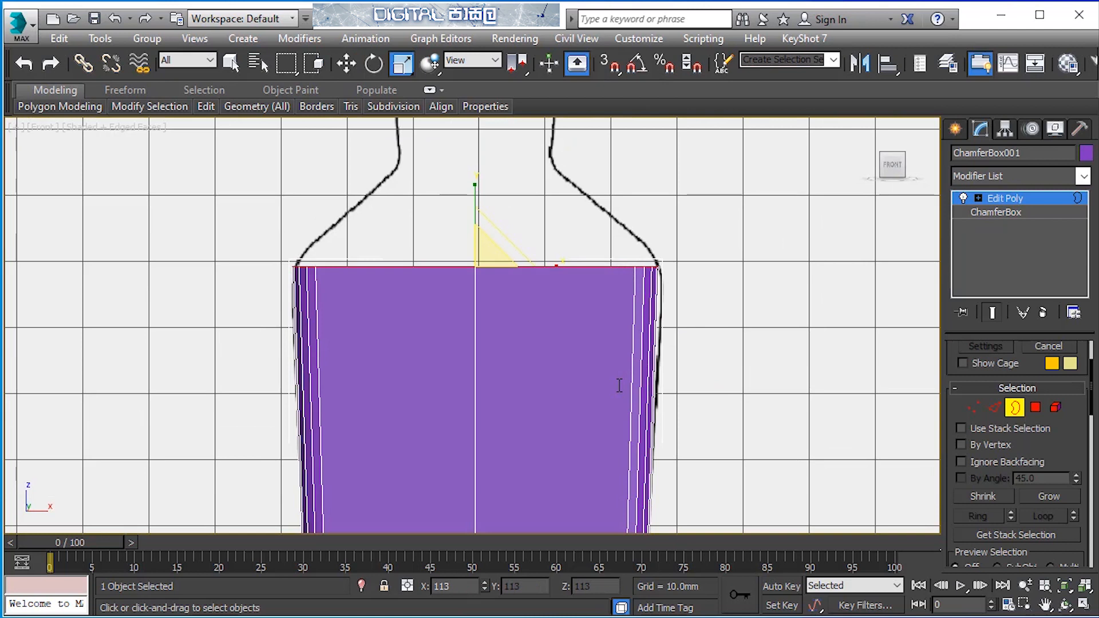
Step: Extend the open top border upward about 15 mm and scale it in to the base of the neck on the blueprint
middle_drag(485, 240, 485, 313)
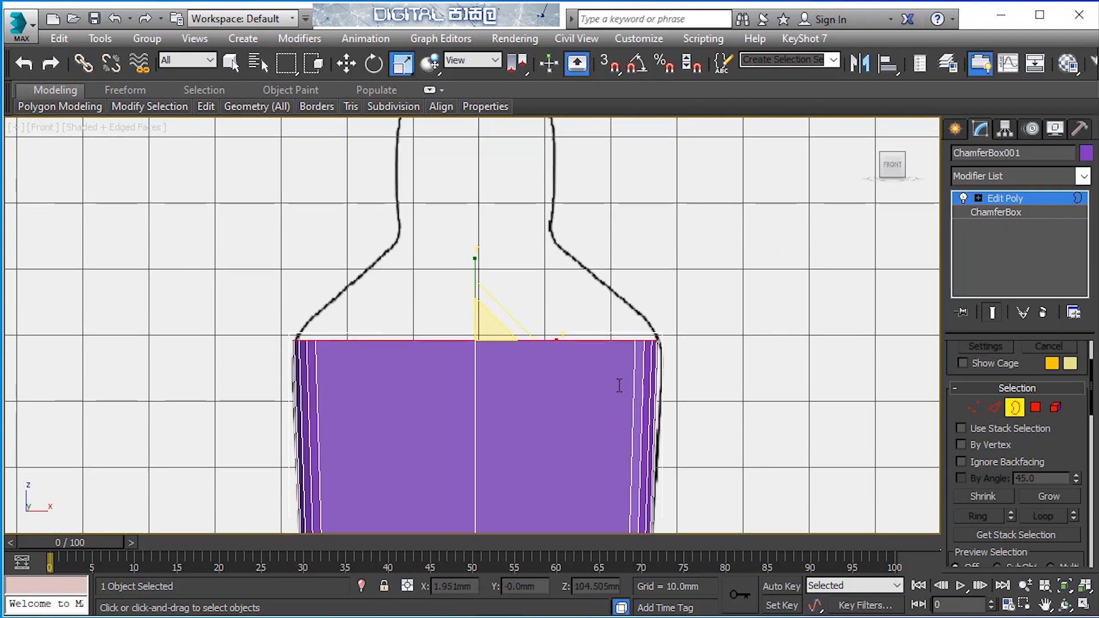
key(w)
mouse_move(475, 304)
mouse_down()
mouse_move(475, 201)
mouse_move(486, 298)
mouse_up()
key(r)
Step: Turn the open top edge loop into a circle with Loop Tools, working in the Perspective view
key(alt+w)
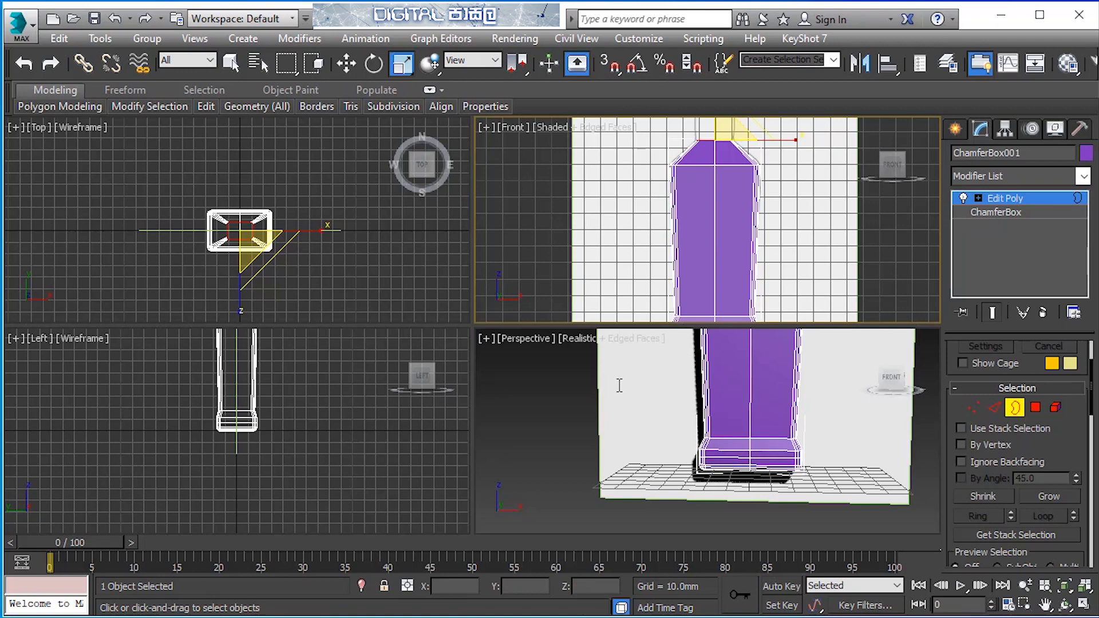
right_click(619, 385)
key(alt+w)
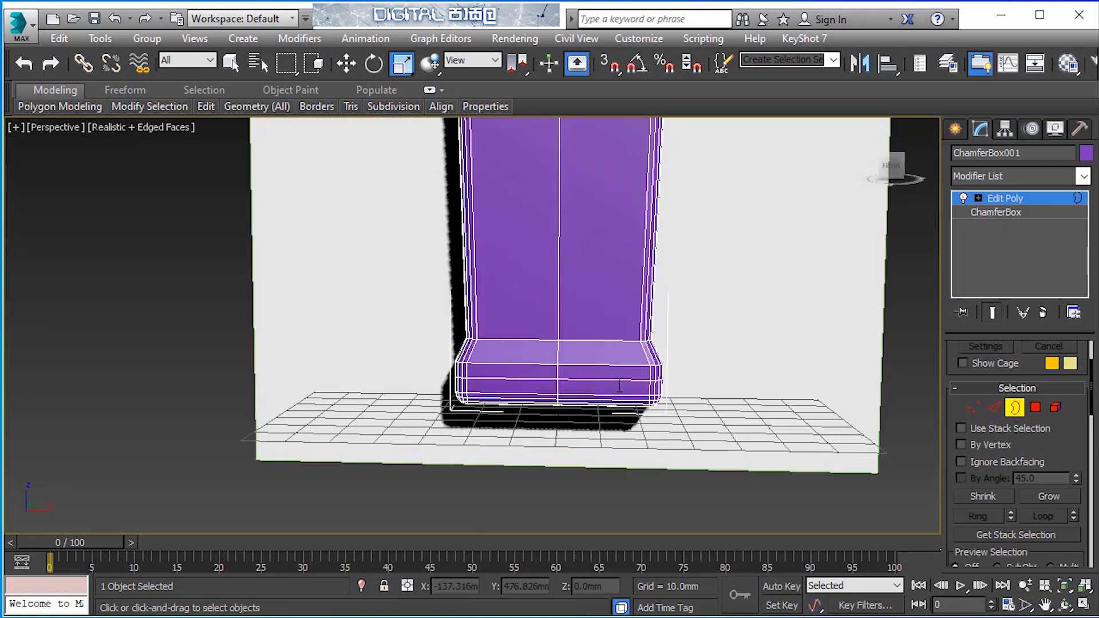
middle_drag(619, 386, 642, 530)
scroll(620, 386, down, 4)
alt+middle_drag(619, 385, 738, 410)
scroll(619, 386, up, 4)
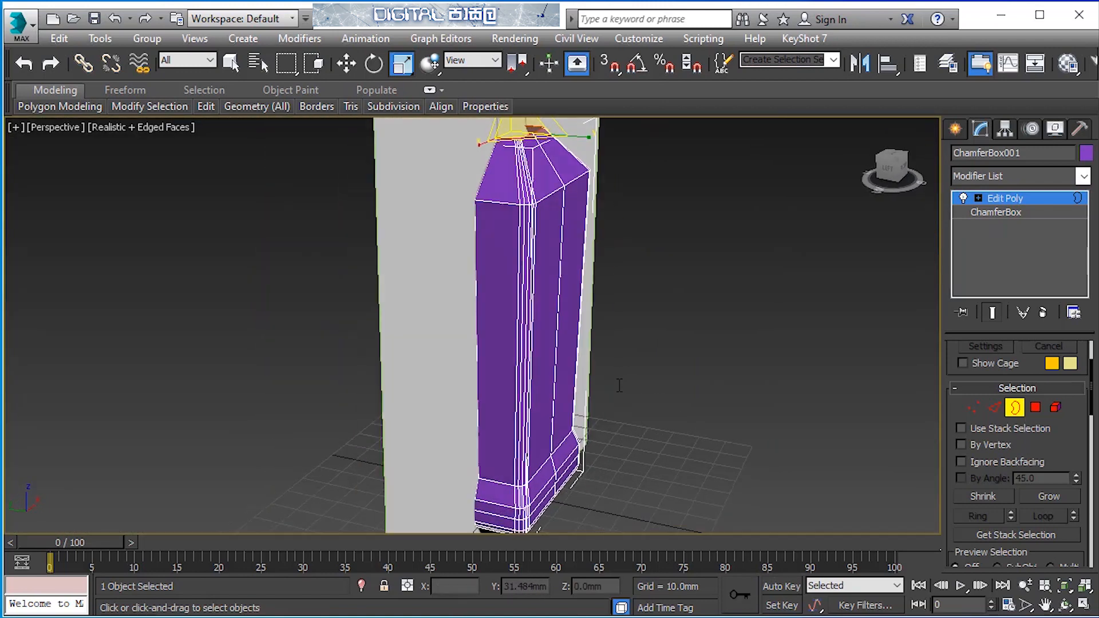
scroll(620, 385, down, 3)
alt+middle_drag(619, 385, 523, 423)
scroll(619, 385, up, 3)
middle_drag(620, 385, 676, 401)
scroll(619, 386, up, 2)
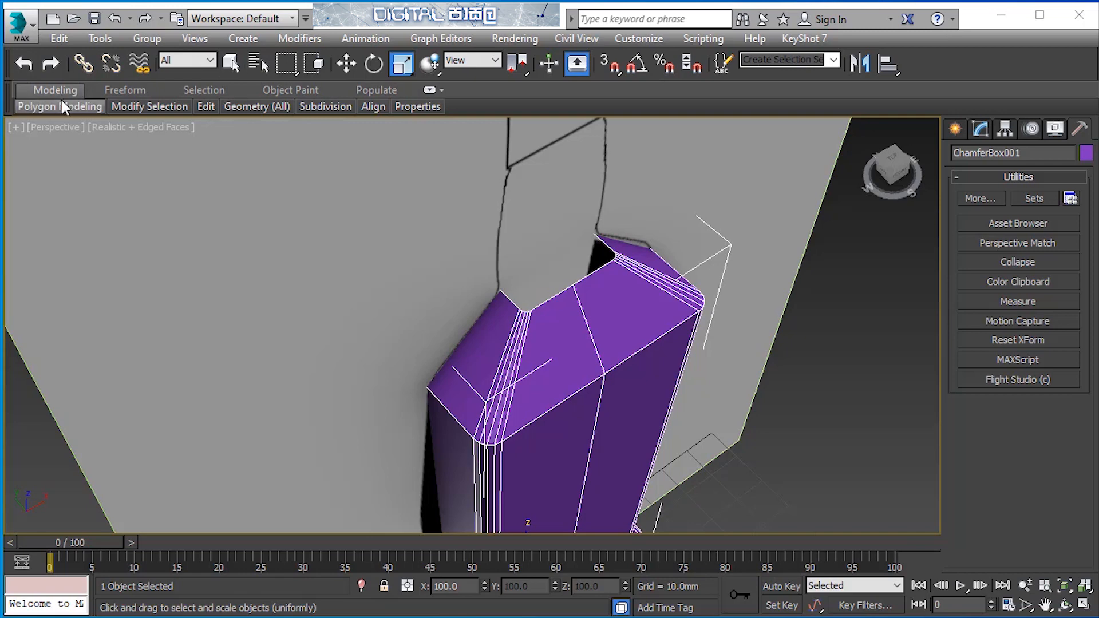
click(975, 139)
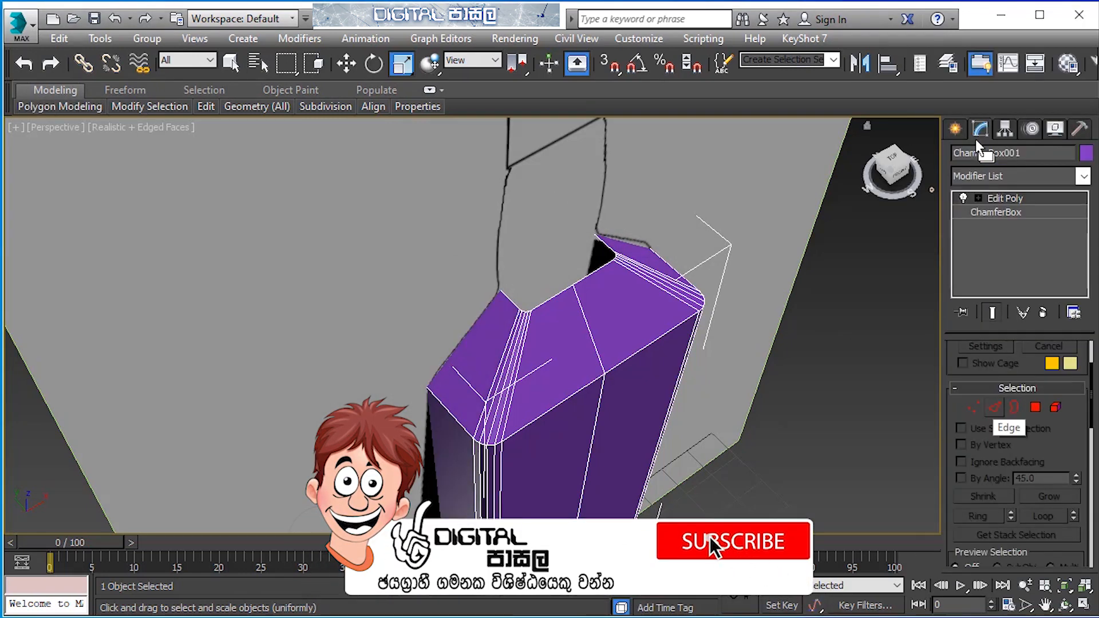
key(2)
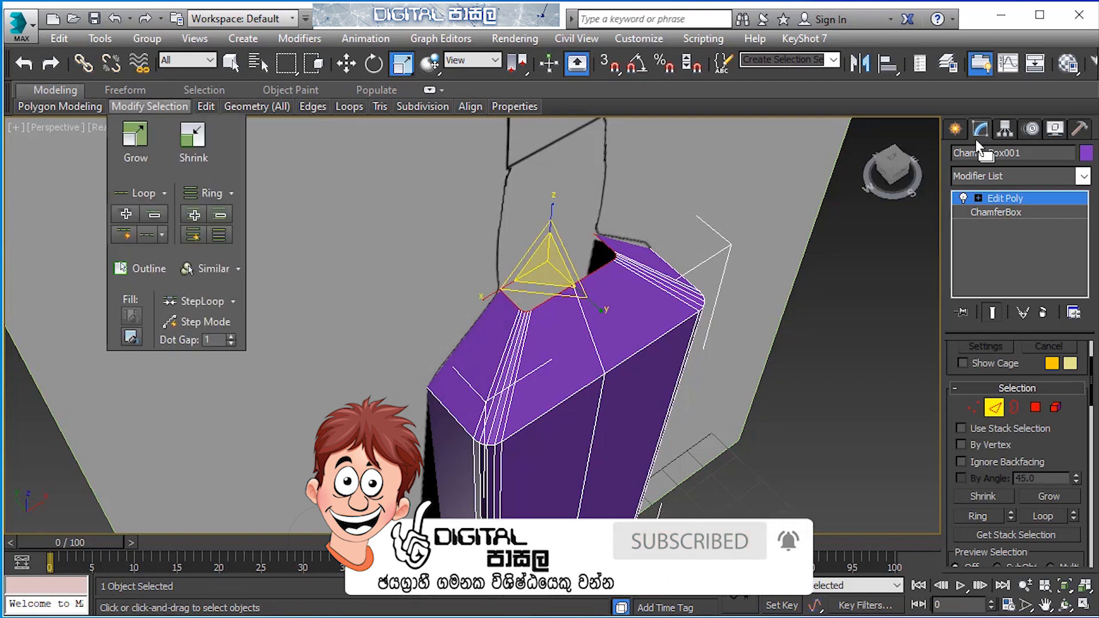
mouse_move(206, 107)
mouse_move(350, 106)
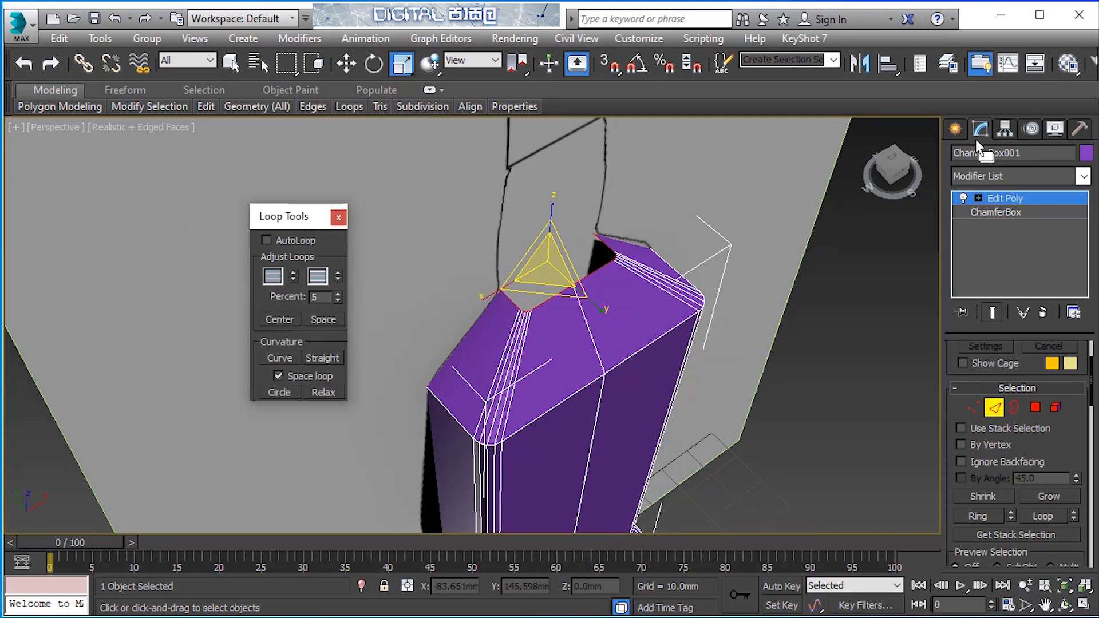
alt+middle_drag(538, 487, 618, 427)
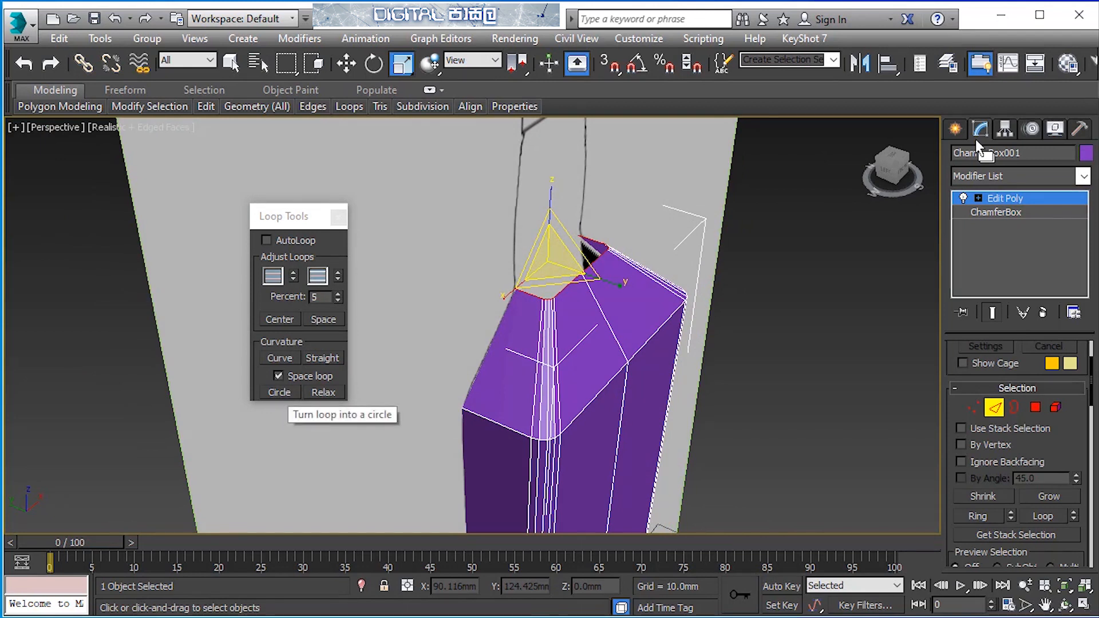
click(279, 392)
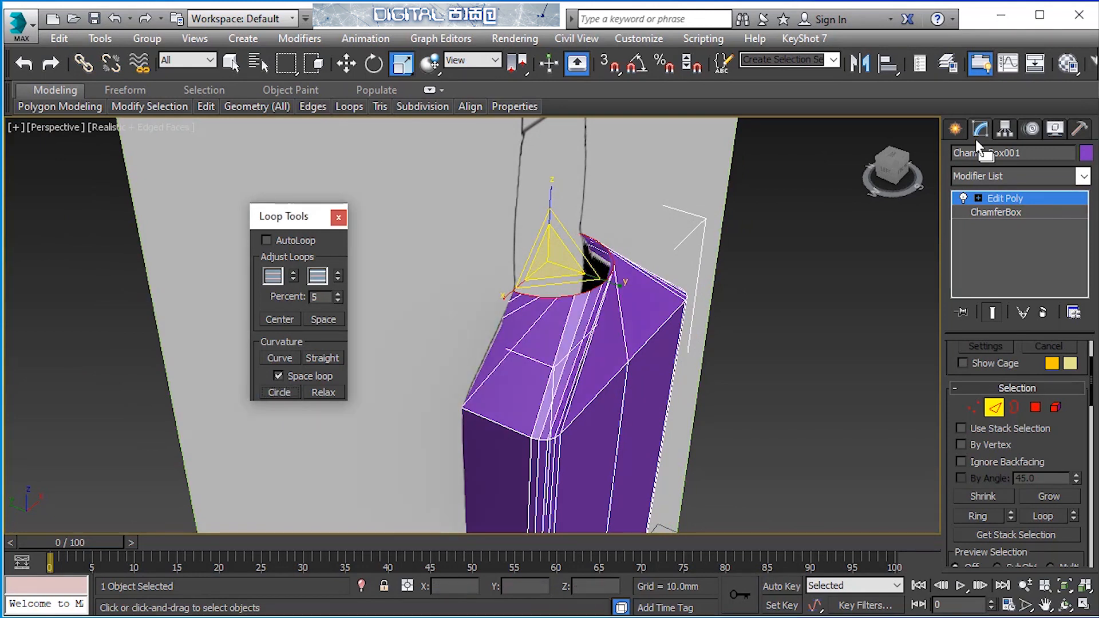
click(338, 218)
Step: Rotate the circular neck loop about the vertical axis to straighten the twisted shoulder edges
mouse_move(515, 332)
alt+middle_down()
mouse_move(441, 343)
mouse_move(421, 378)
mouse_move(538, 332)
mouse_move(395, 338)
mouse_move(503, 349)
alt+middle_up()
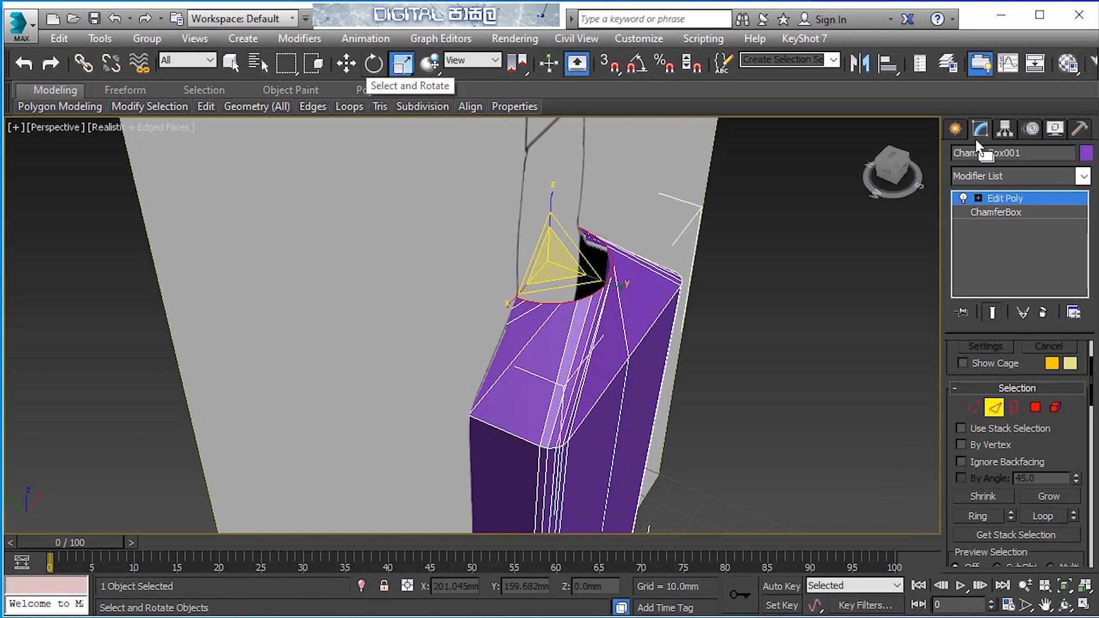
click(374, 63)
drag(549, 302, 488, 291)
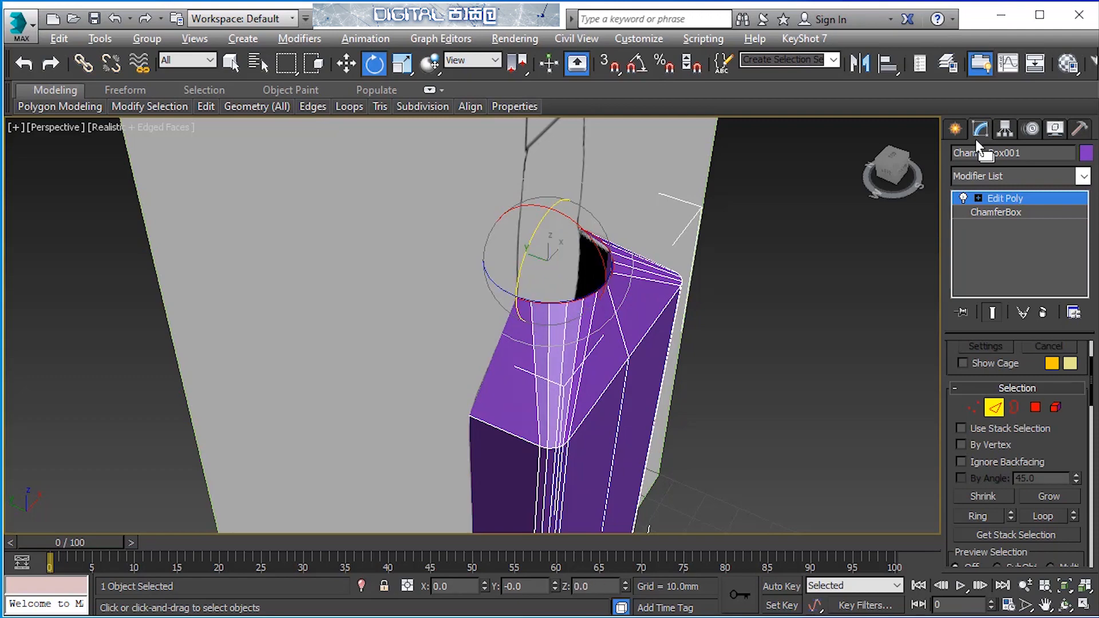
mouse_move(549, 320)
alt+middle_down()
mouse_move(472, 326)
mouse_move(541, 299)
alt+middle_up()
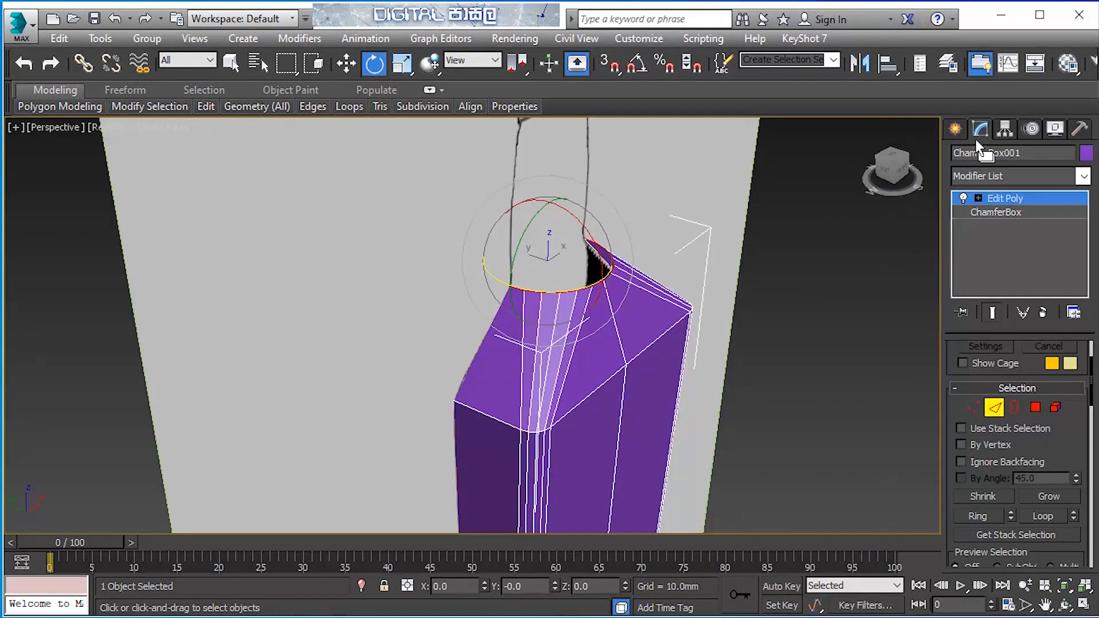
Step: Leave edge editing and move the whole bottle about 44 mm forward along Y, clear of the blueprint plane
key(w)
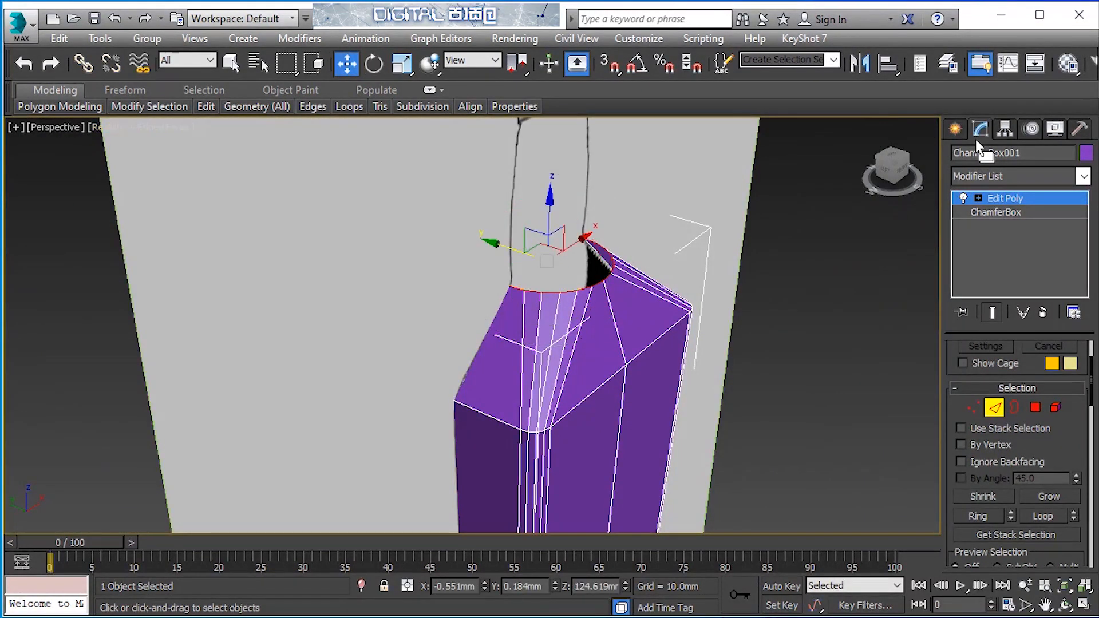
scroll(550, 321, down, 5)
middle_drag(704, 343, 437, 186)
key(2)
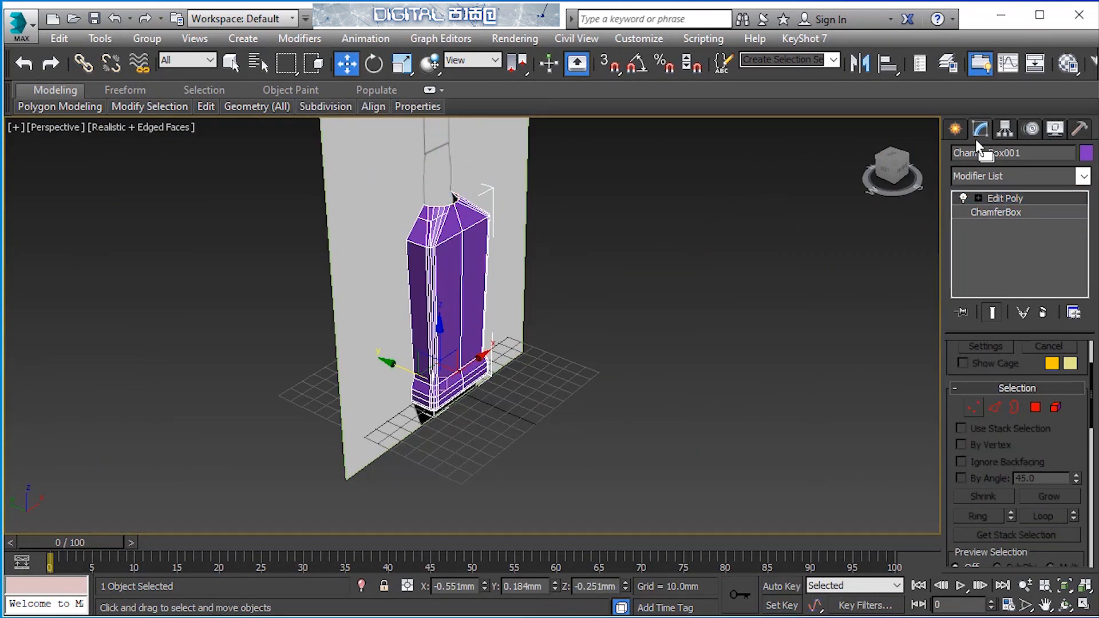
drag(394, 365, 451, 388)
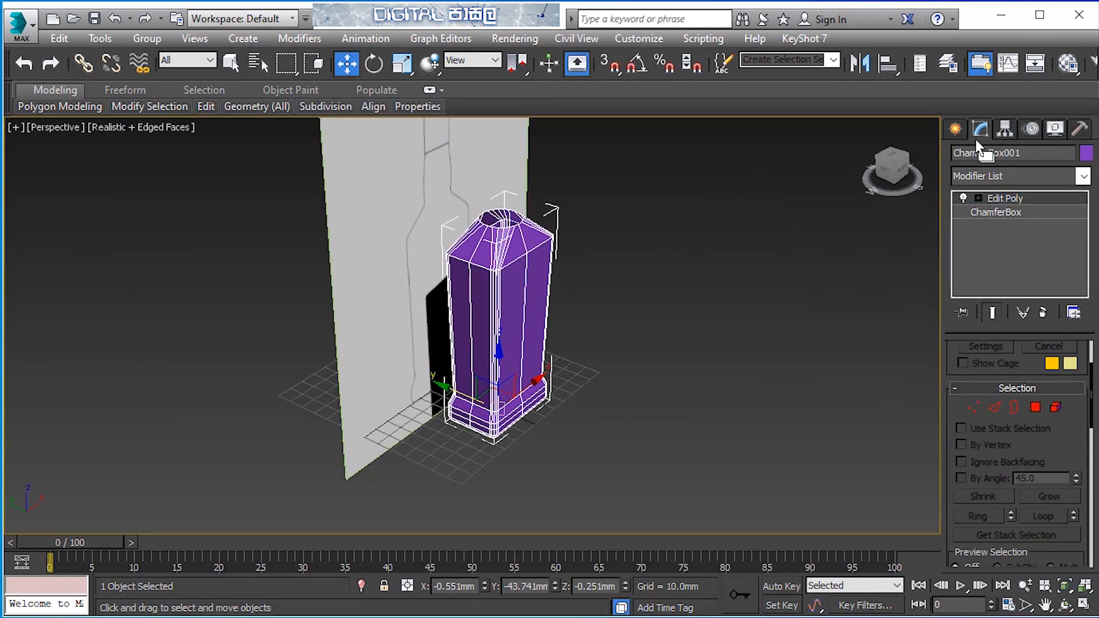
click(630, 275)
Step: Extend the circular neck border upward about 12 mm in the Front view and scale it to 106% to follow the neck's bulge
alt+middle_drag(572, 286, 572, 332)
scroll(486, 312, up, 5)
mouse_move(486, 312)
alt+middle_down()
mouse_move(601, 317)
mouse_move(581, 275)
mouse_move(504, 289)
mouse_move(504, 320)
mouse_move(575, 313)
alt+middle_up()
click(552, 412)
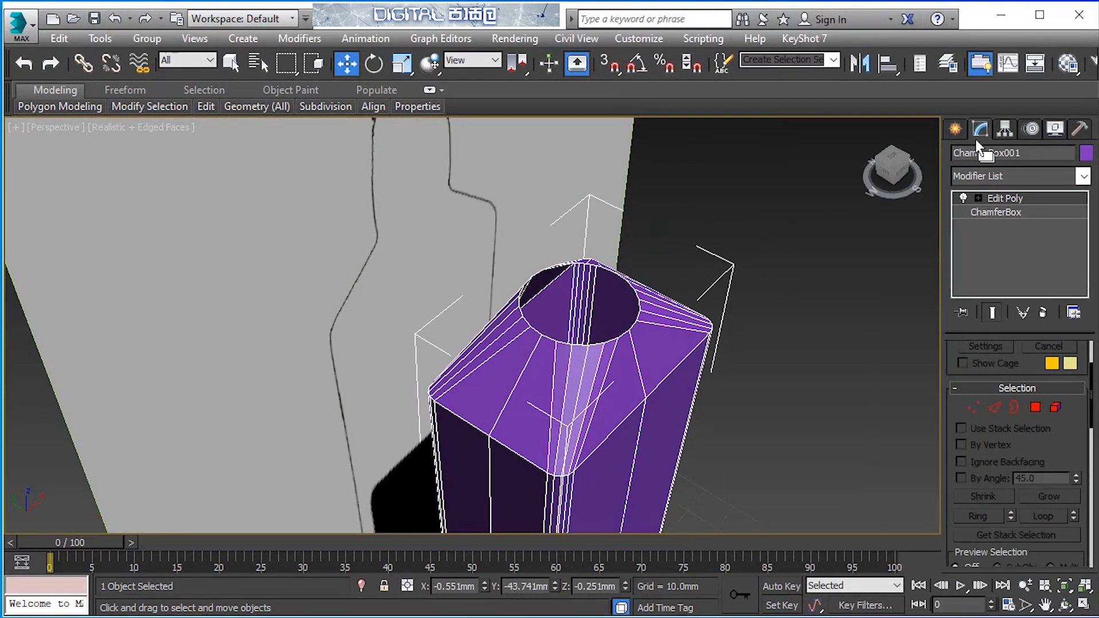
key(3)
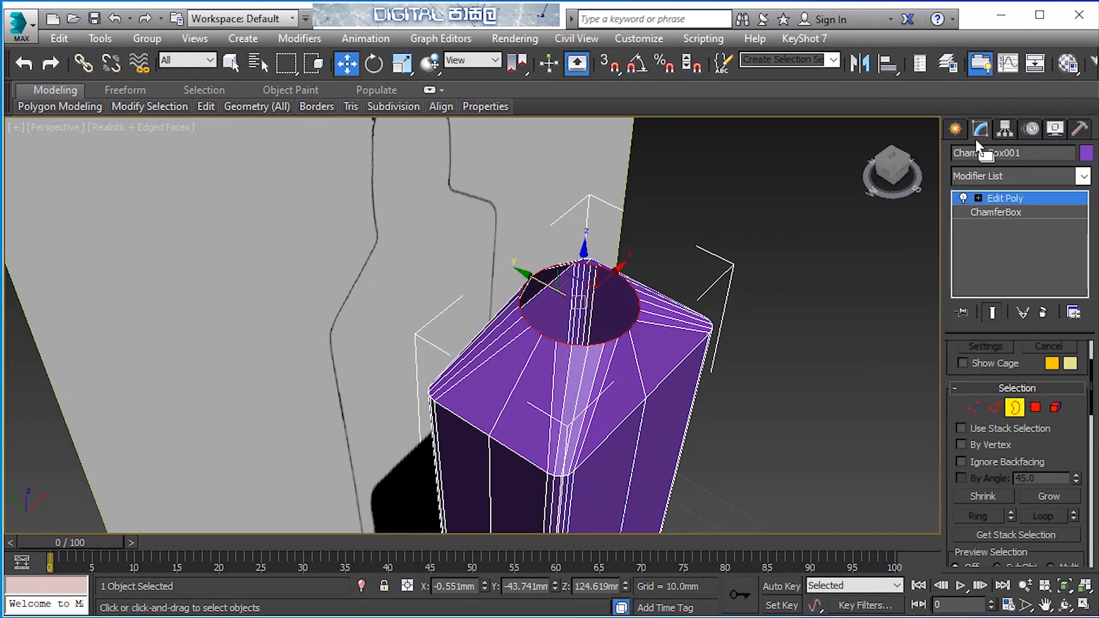
key(alt+w)
right_click(715, 229)
key(alt+w)
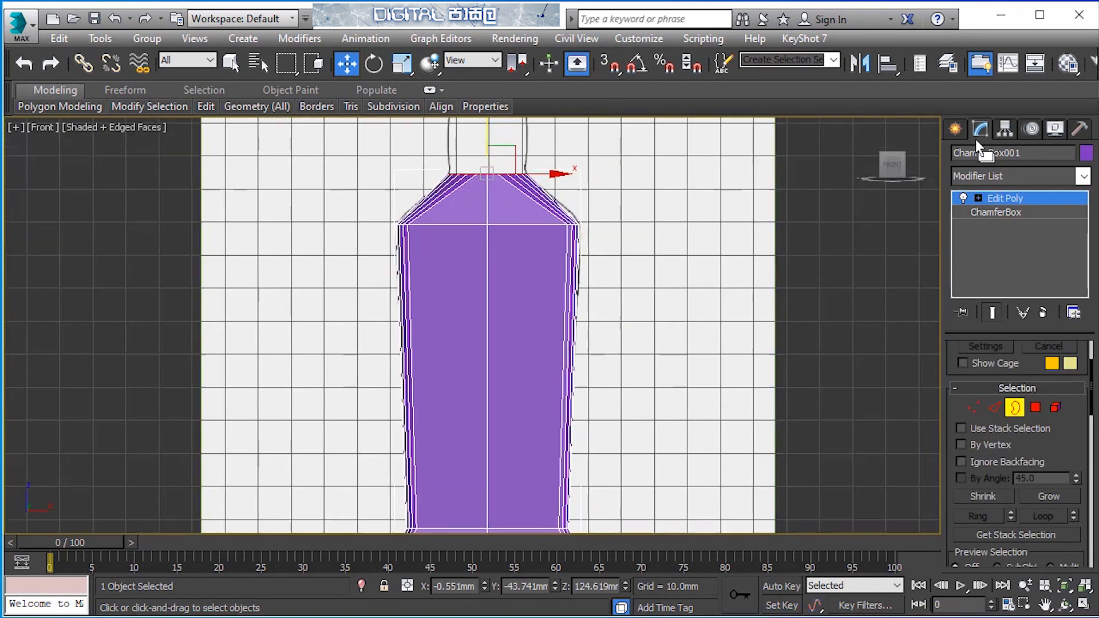
middle_drag(676, 229, 688, 313)
scroll(372, 189, up, 2)
middle_drag(372, 189, 369, 232)
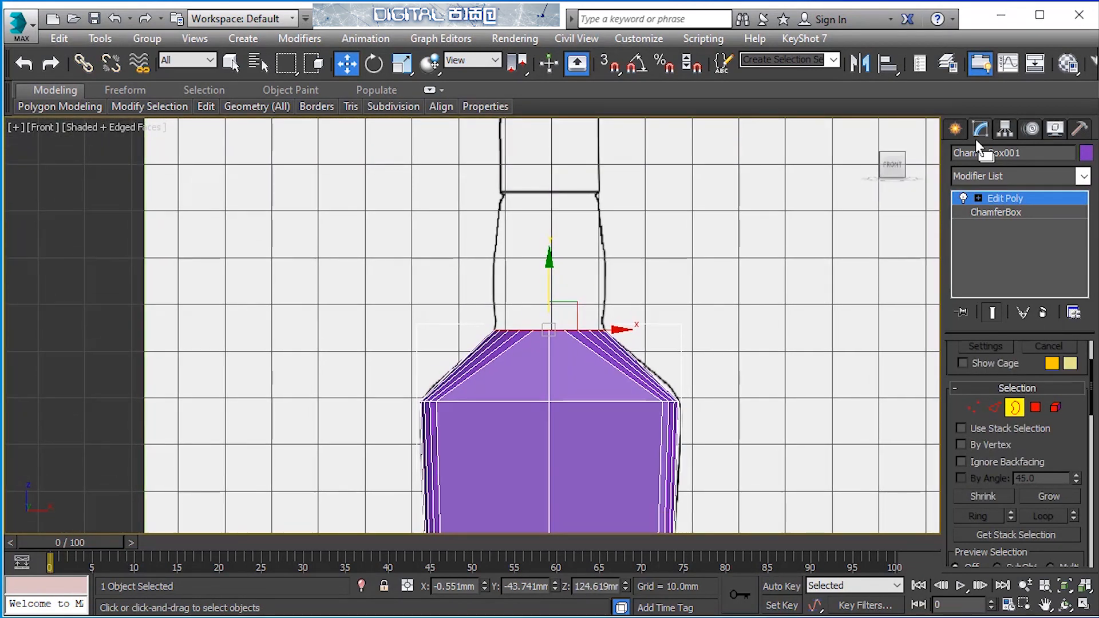
shift+drag(549, 286, 549, 232)
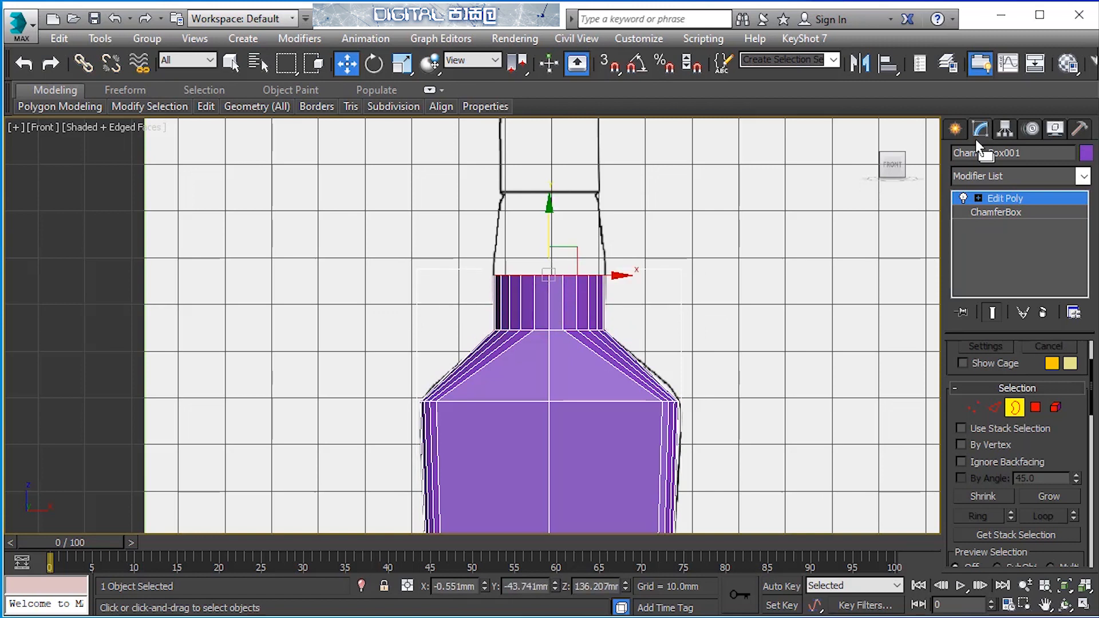
key(r)
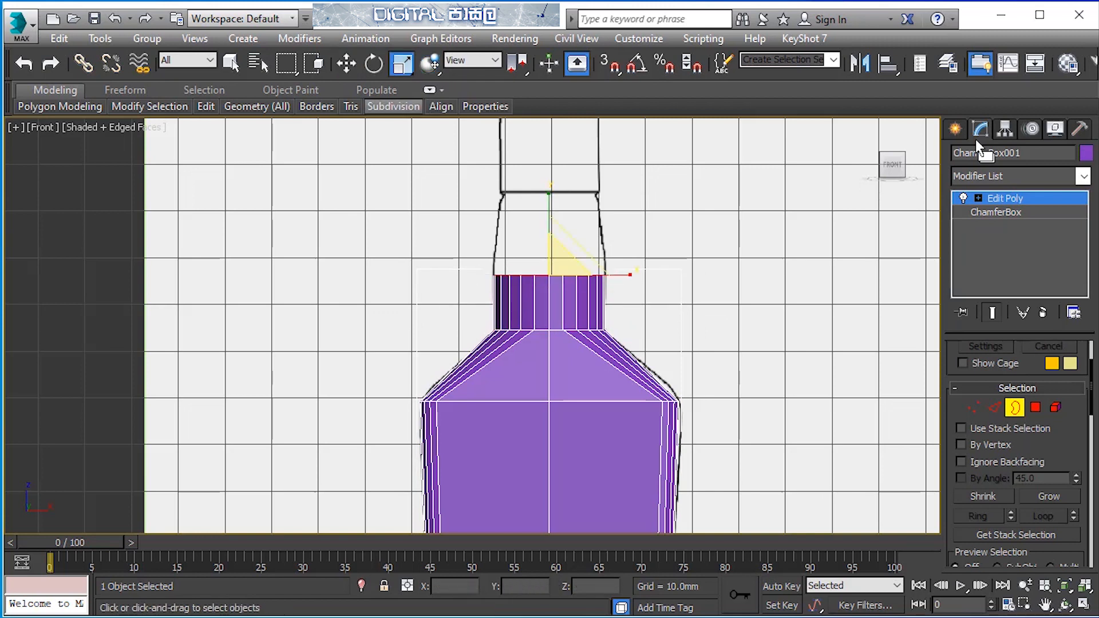
drag(548, 270, 547, 267)
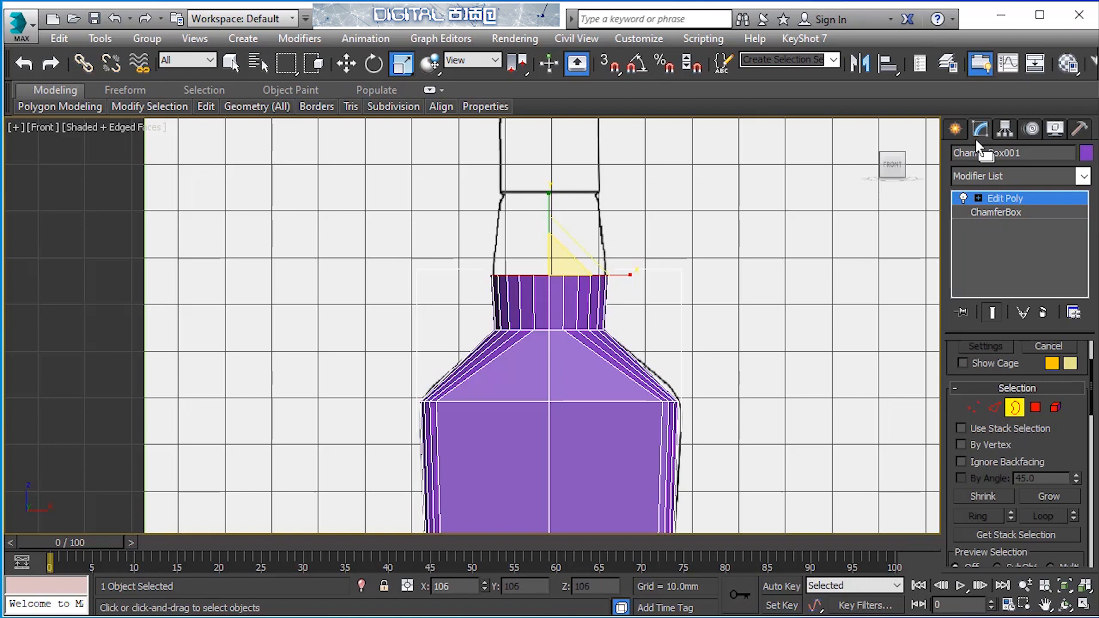
Step: Extend the neck border upward about 16 mm to just below the cap and scale it to 83% to match the outline
key(w)
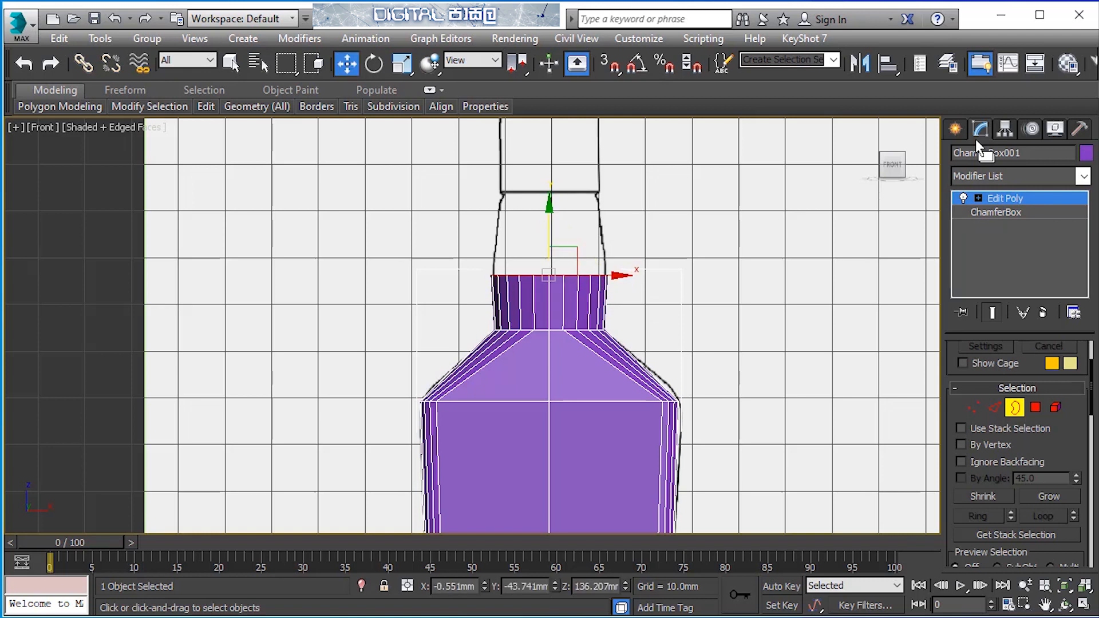
mouse_move(549, 229)
shift+mouse_down()
mouse_move(548, 152)
mouse_move(562, 204)
shift+mouse_up()
click(402, 64)
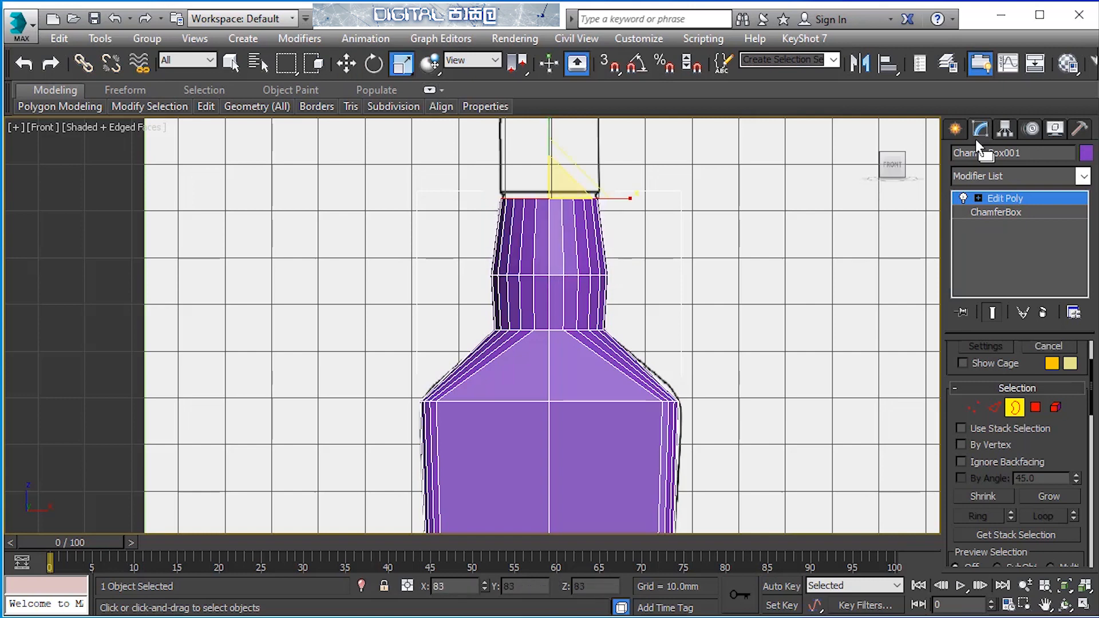
Step: Extend the neck border upward in two short segments of about 0.6 mm each to the blueprint's cap line
scroll(564, 183, up, 8)
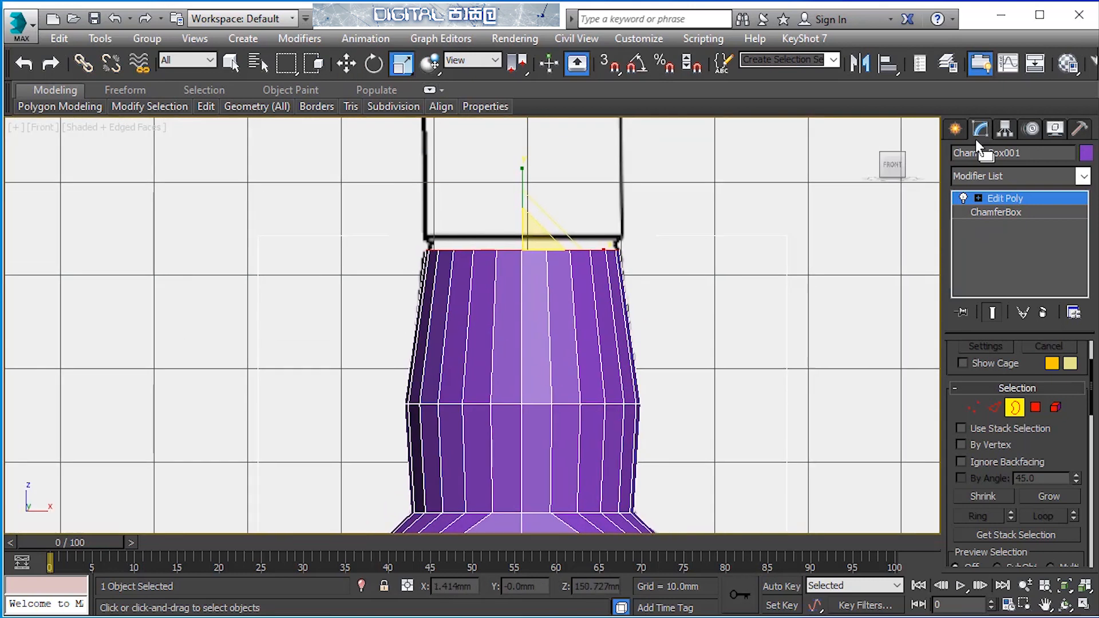
middle_drag(538, 251, 539, 284)
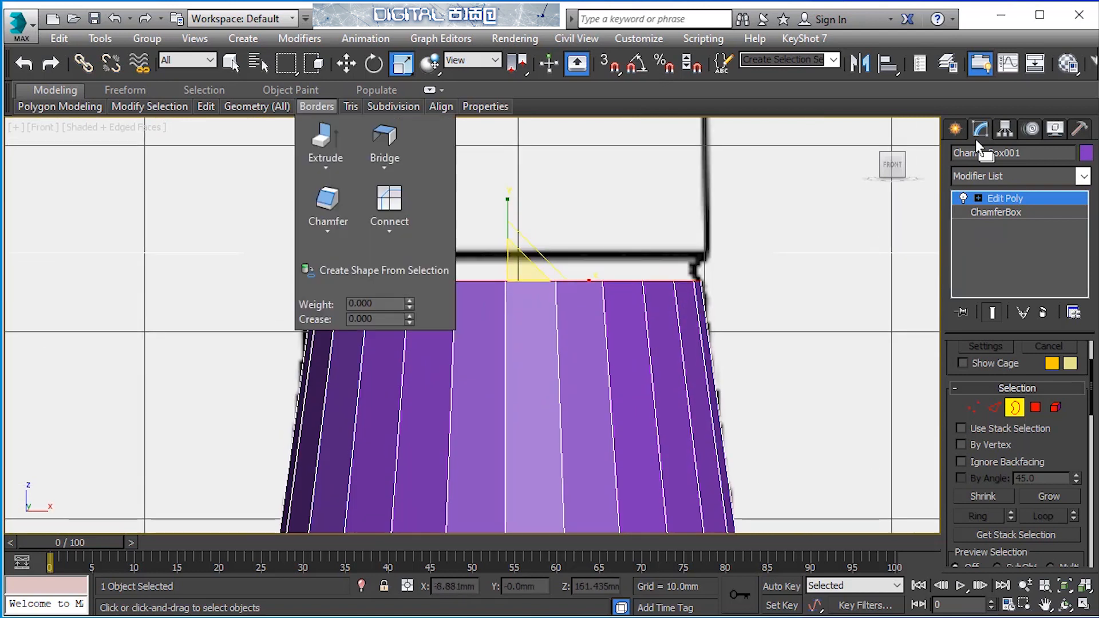
click(346, 64)
shift+drag(507, 252, 508, 217)
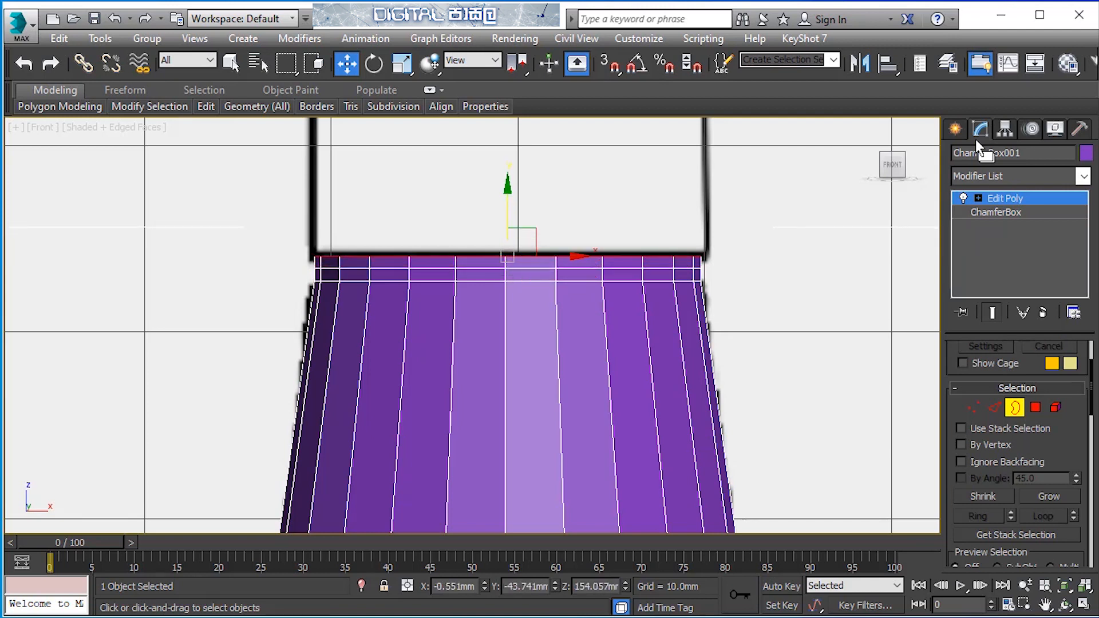
Step: Select the edge loop between the two short segments and scale it in slightly to form a groove below the cap
click(994, 408)
click(530, 267)
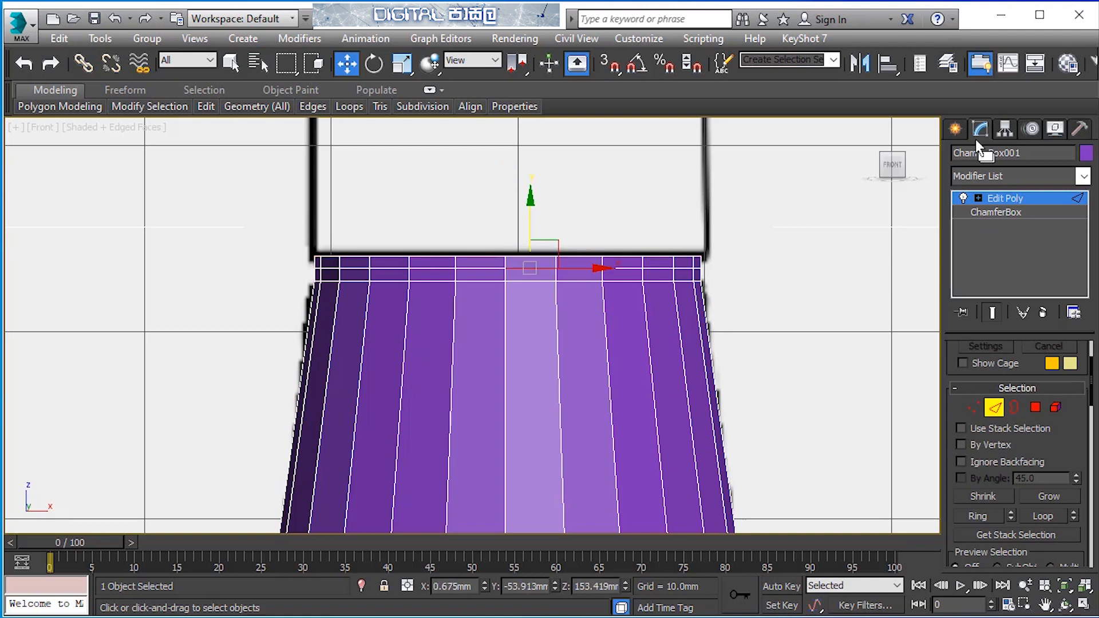
click(1042, 515)
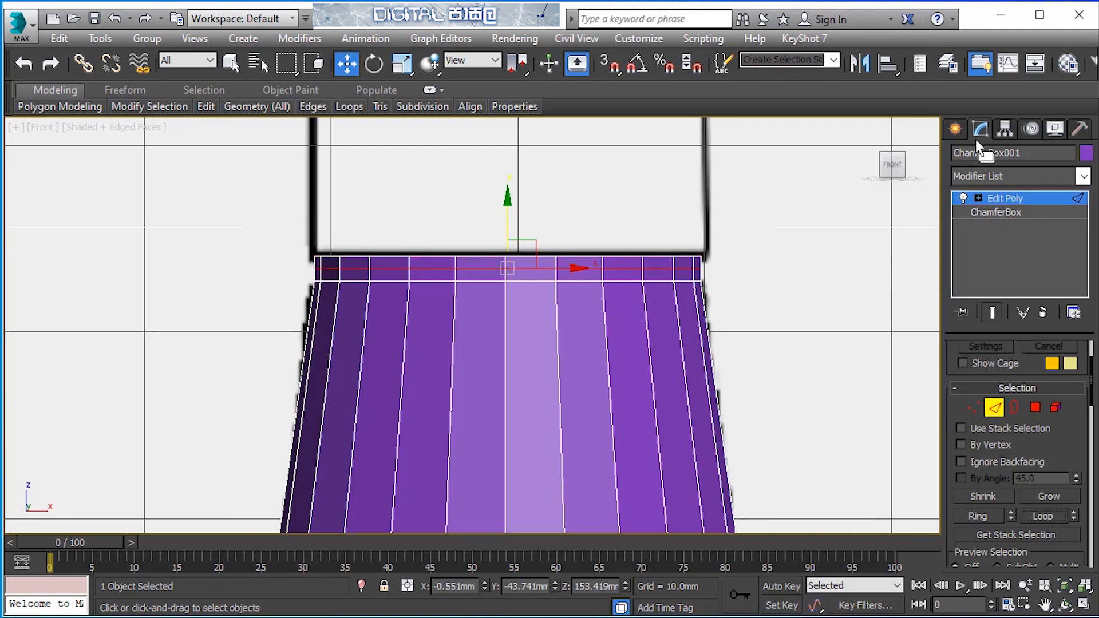
click(403, 63)
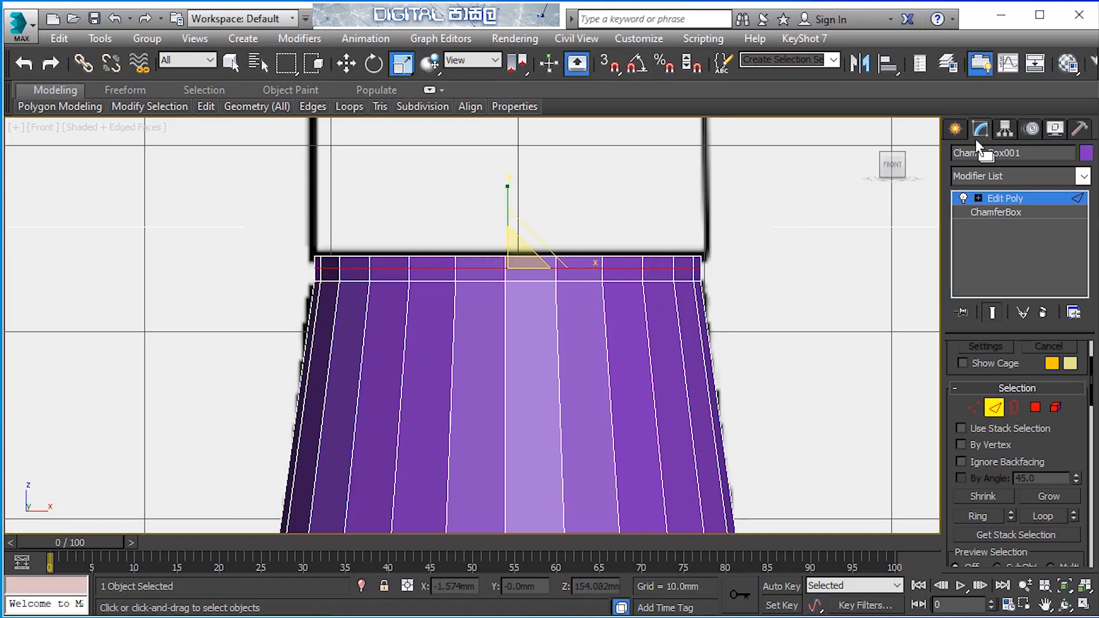
drag(512, 262, 511, 265)
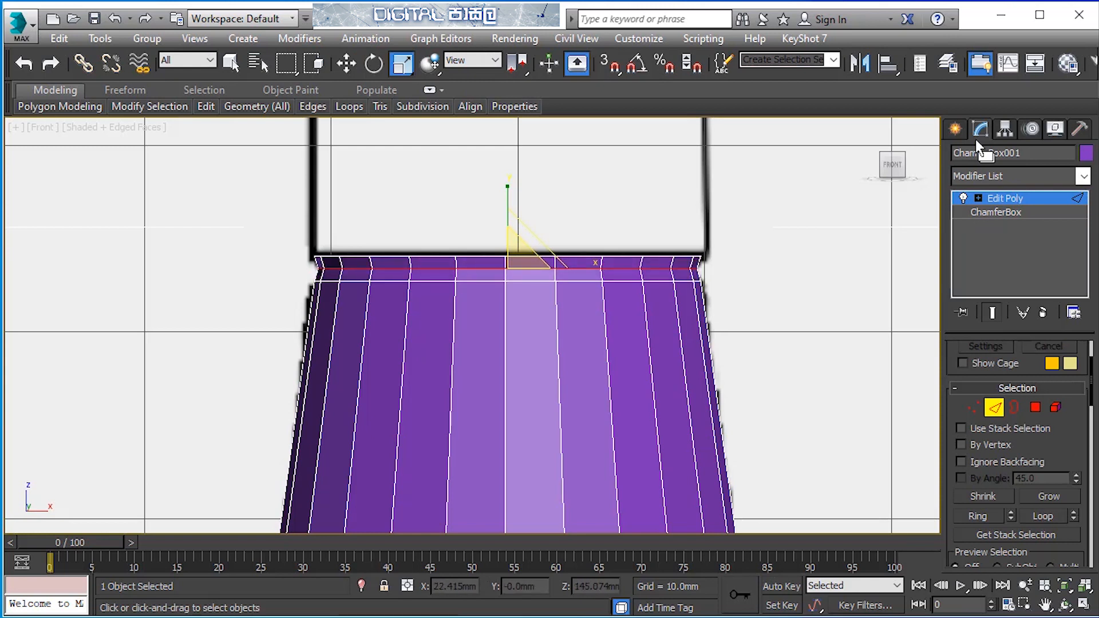
click(995, 407)
Step: Extend the neck's top border straight up in the Front view to the blueprint's upper cap line, at a Z of about 179 mm
mouse_move(517, 152)
middle_down()
mouse_move(525, 225)
mouse_move(495, 391)
mouse_move(494, 366)
mouse_move(456, 316)
middle_up()
scroll(524, 225, down, 5)
scroll(304, 244, up, 3)
click(1015, 408)
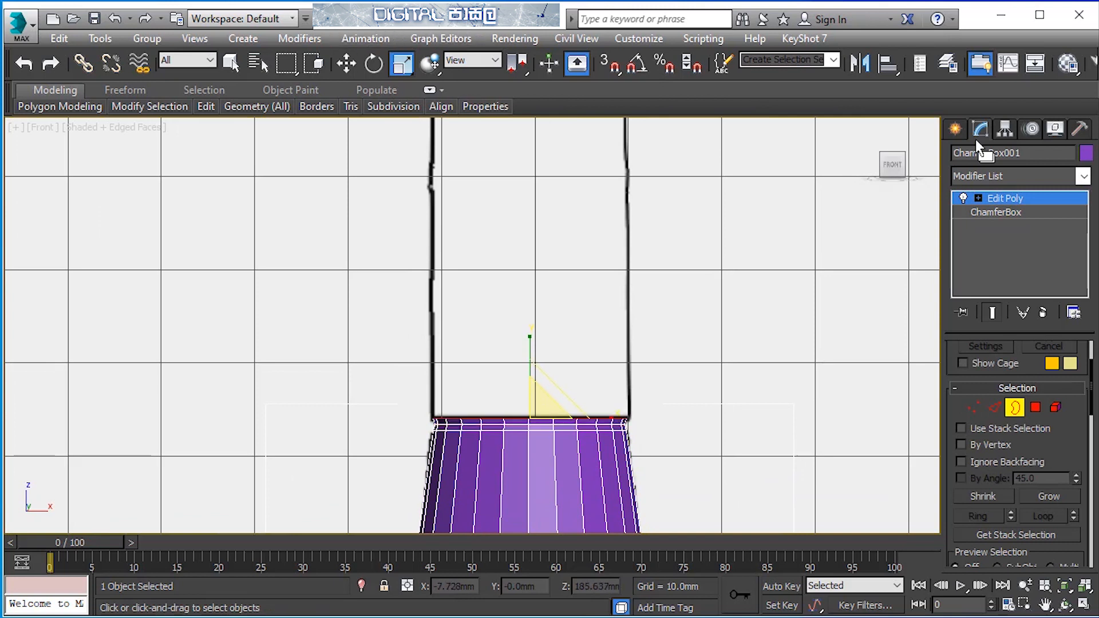
key(w)
shift+drag(530, 369, 530, 140)
mouse_move(530, 140)
middle_down()
mouse_move(498, 316)
mouse_move(468, 244)
middle_up()
scroll(516, 264, up, 5)
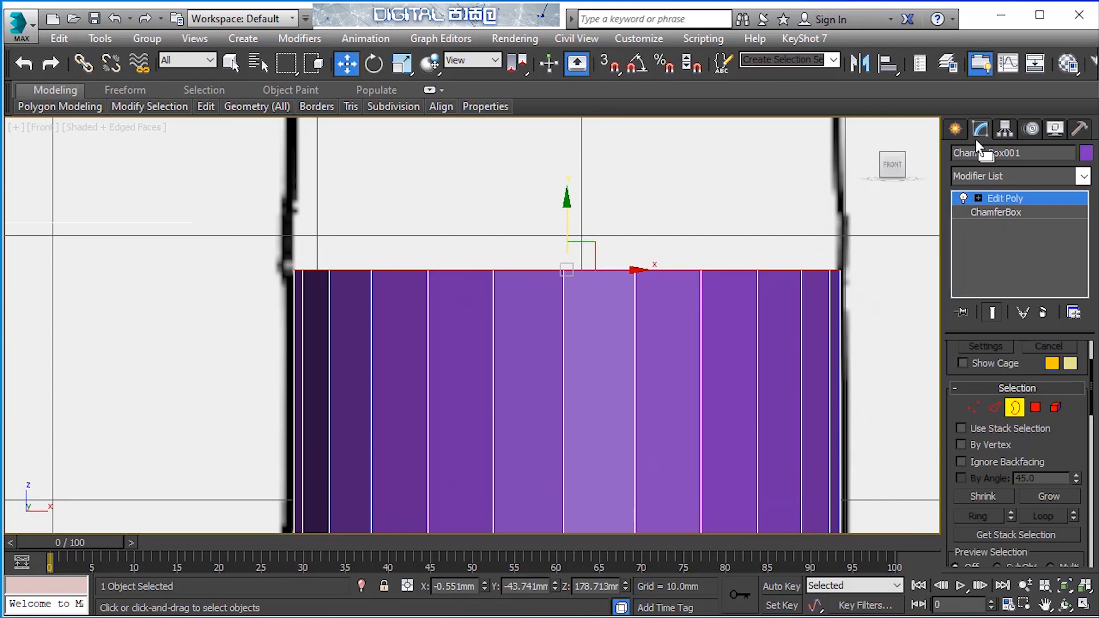
drag(567, 224, 567, 214)
scroll(574, 320, down, 6)
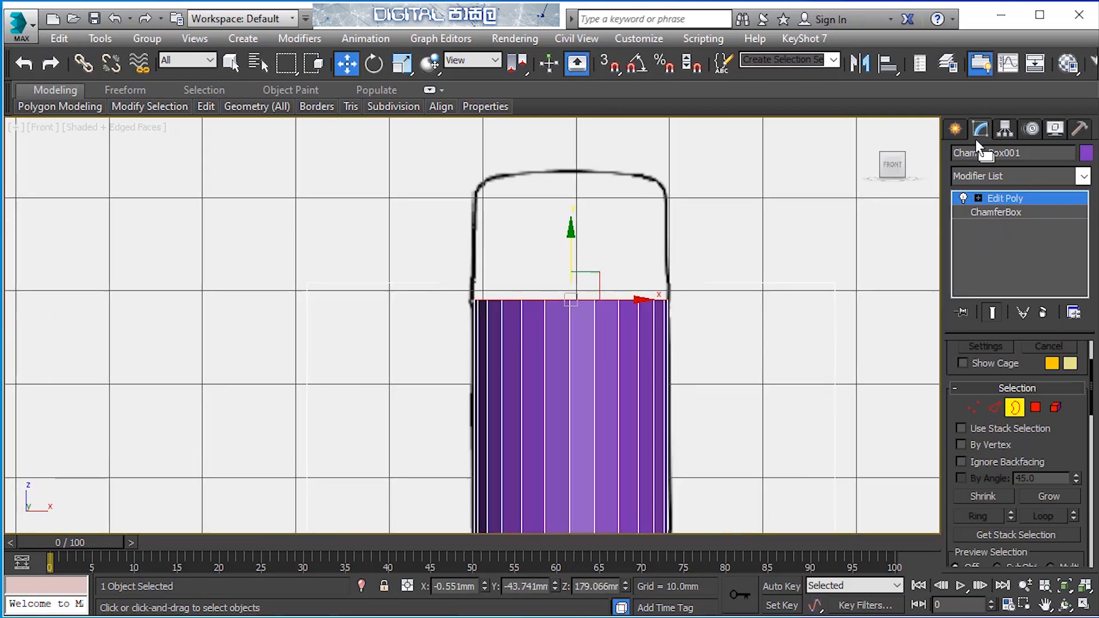
key(3)
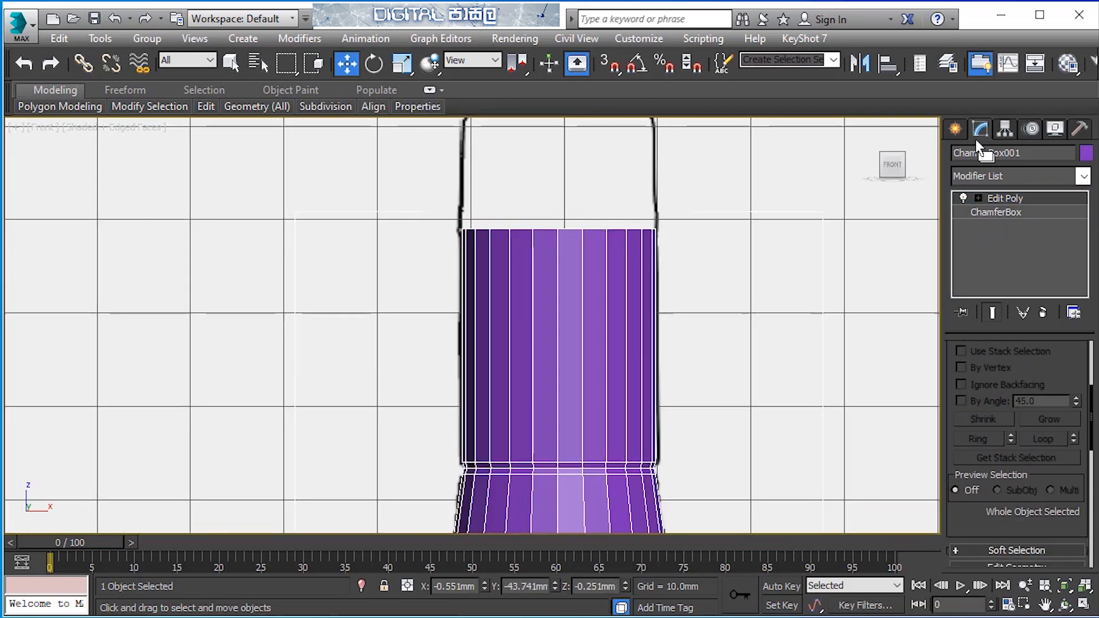
Step: Examine the whole bottle from the front and in the Perspective view
scroll(621, 362, down, 8)
middle_drag(621, 362, 621, 285)
key(alt+w)
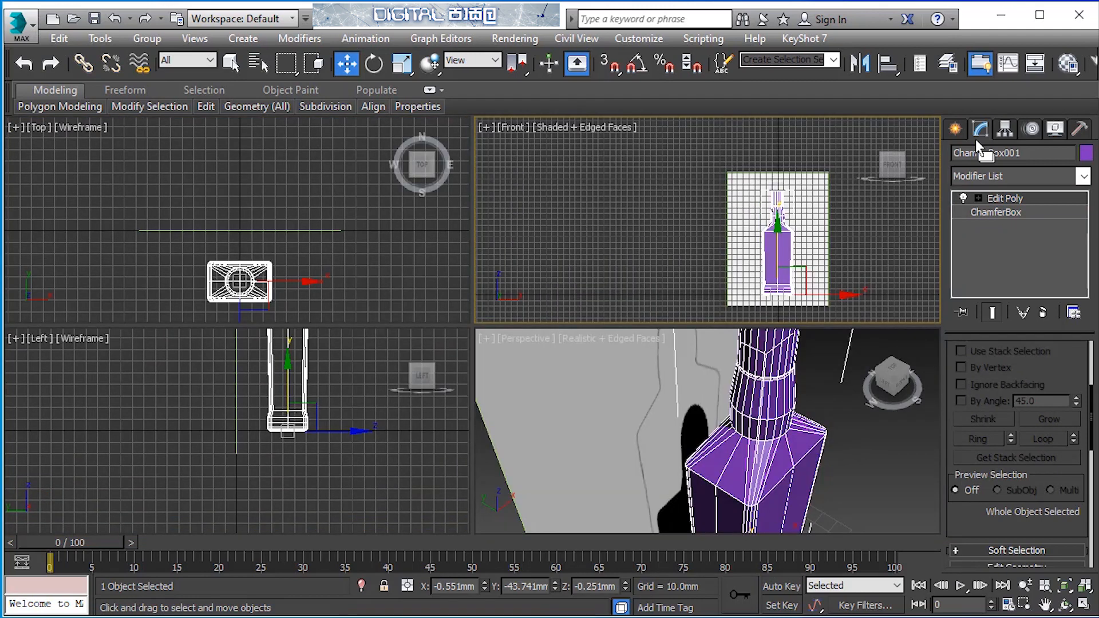
click(882, 412)
key(alt+w)
alt+middle_drag(882, 412, 879, 337)
scroll(581, 507, down, 8)
alt+middle_drag(578, 449, 564, 458)
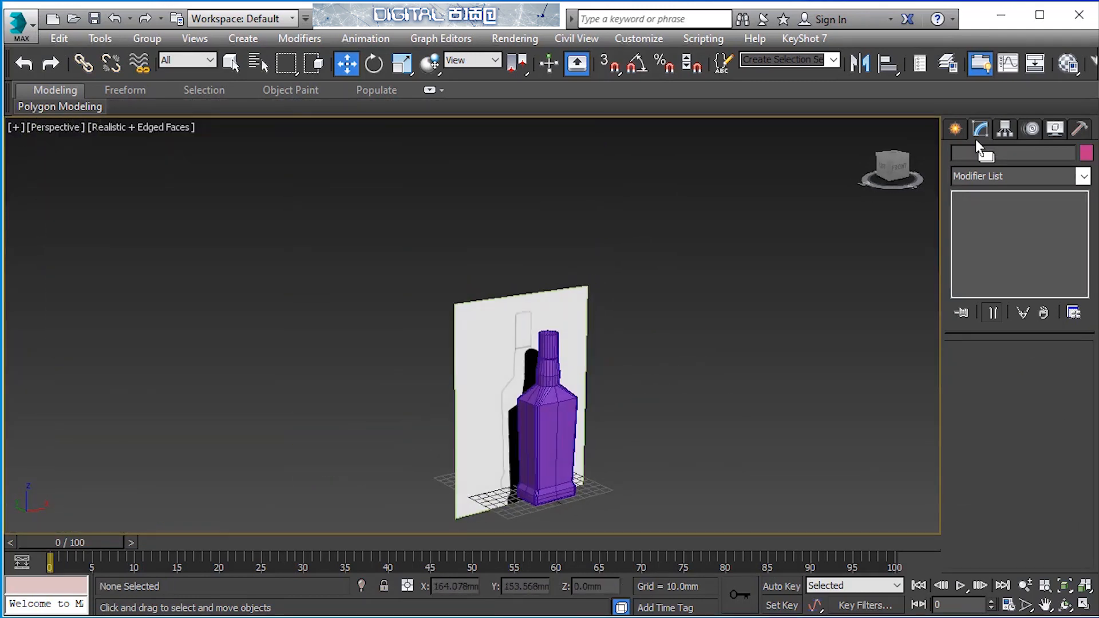
Step: Select the full horizontal edge loop where the bottle's body meets the sloping shoulder
scroll(564, 455, up, 9)
click(504, 355)
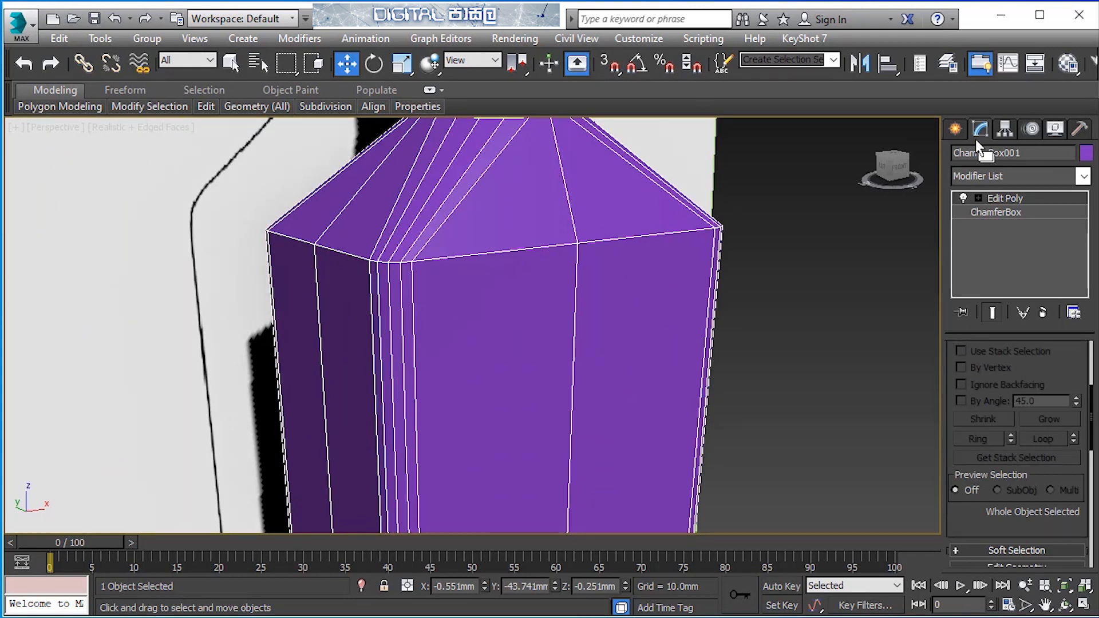
key(1)
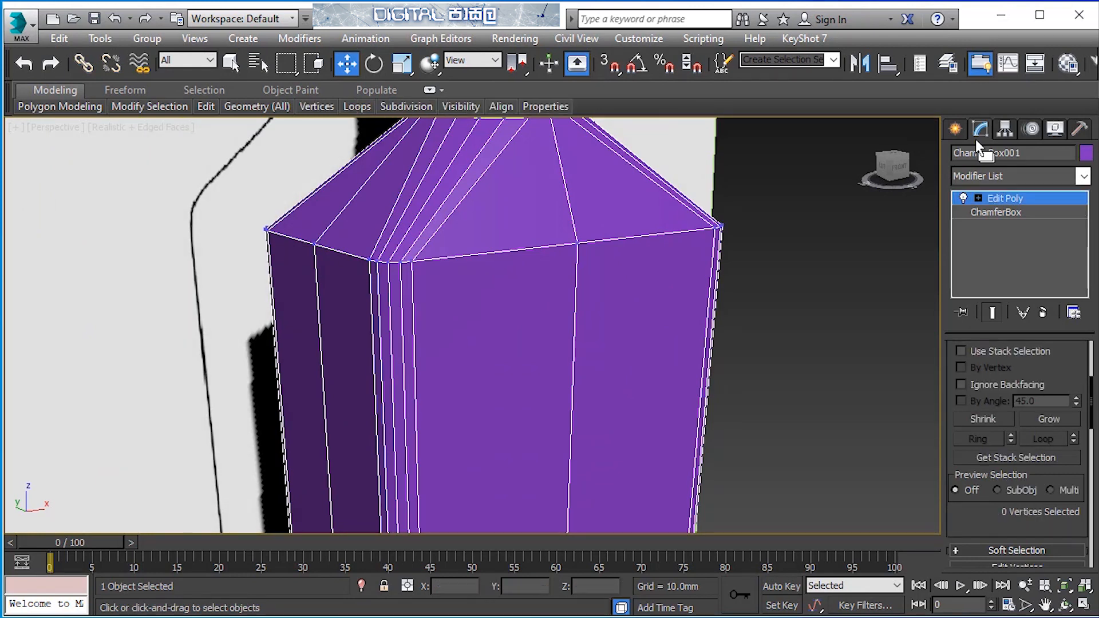
key(2)
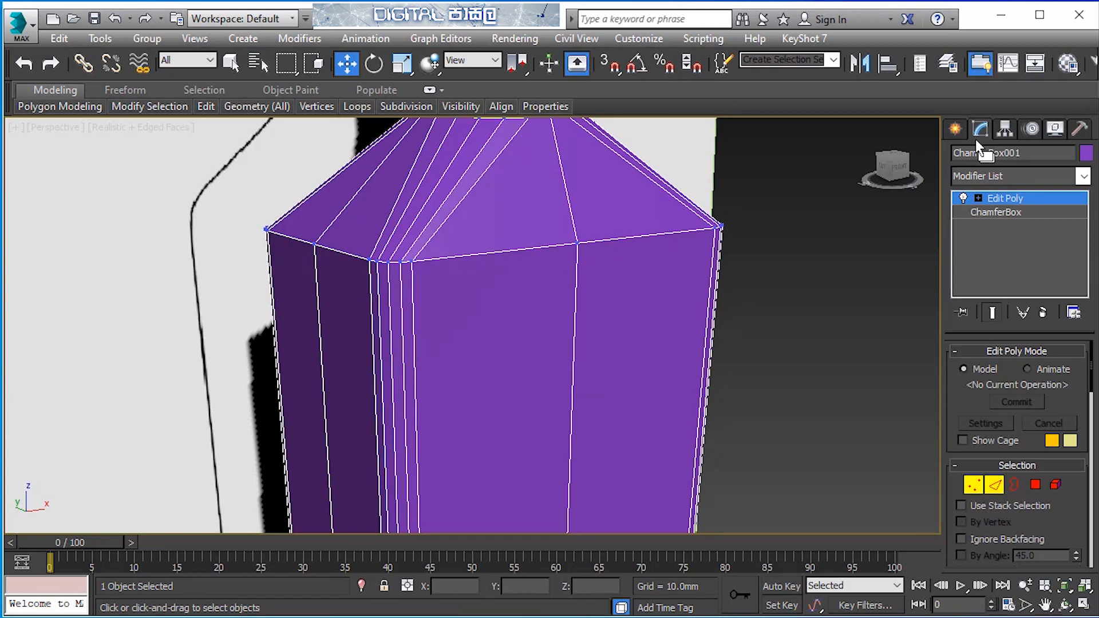
click(522, 249)
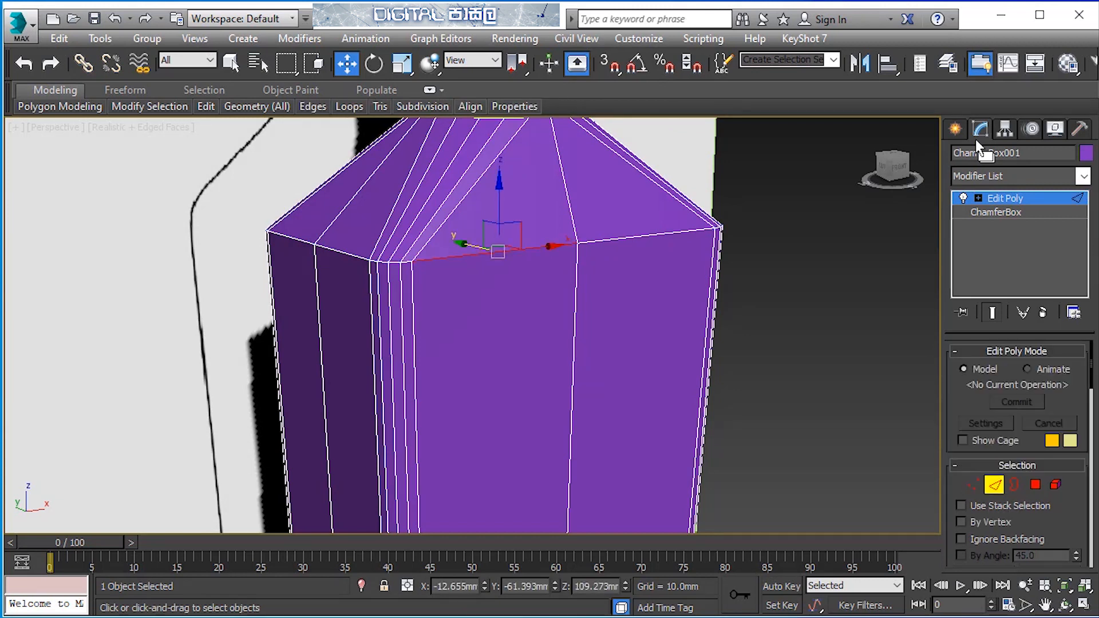
scroll(1019, 452, down, 4)
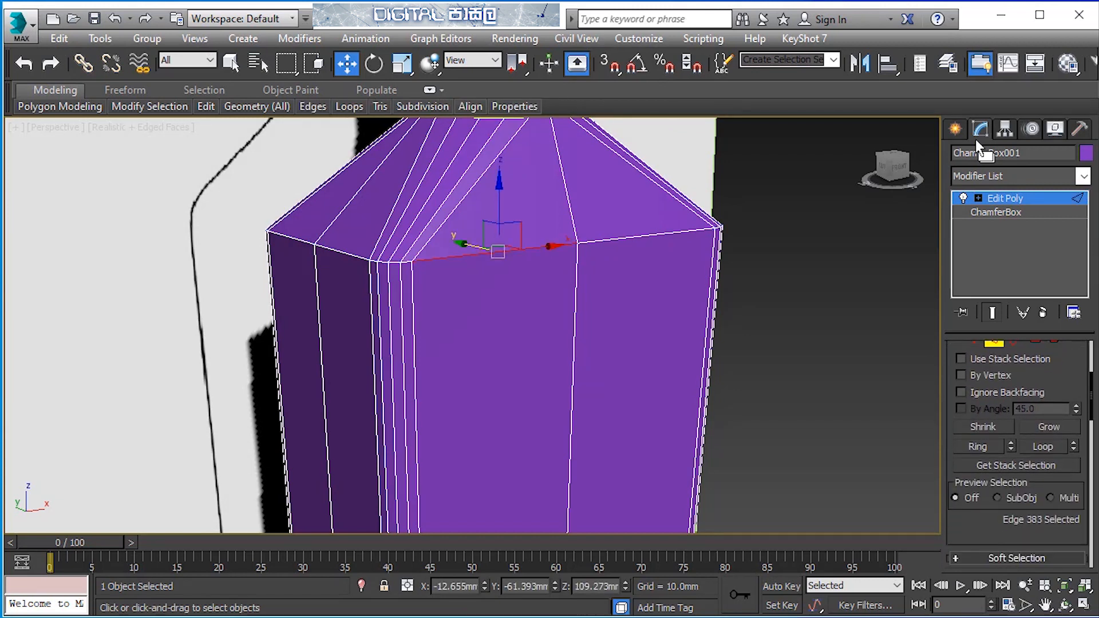
click(1043, 453)
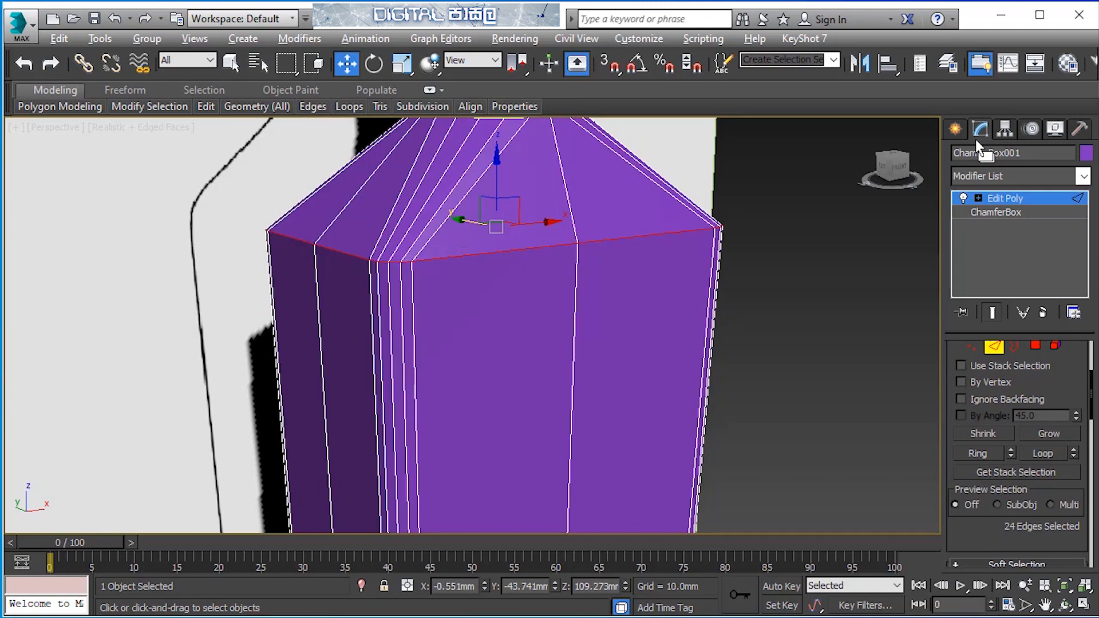
Step: Chamfer the shoulder edge loop into a multi-segment bevel that follows the blueprint's rounded corners in the Front view
alt+middle_drag(572, 343, 498, 326)
key(alt+w)
right_click(704, 229)
key(alt+w)
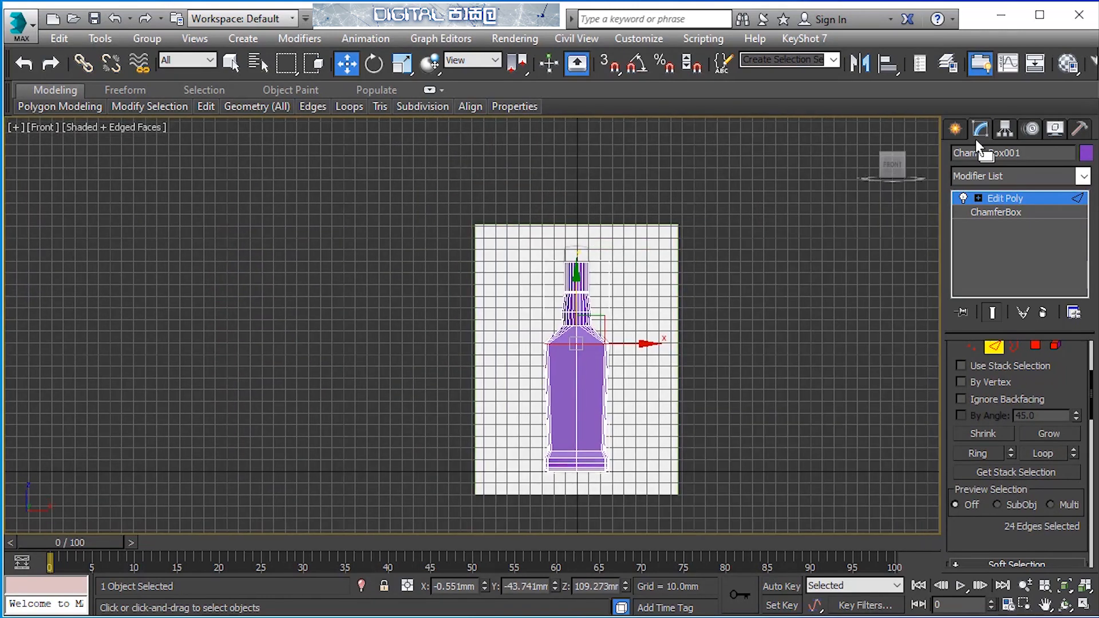
scroll(641, 284, up, 8)
middle_drag(401, 492, 589, 134)
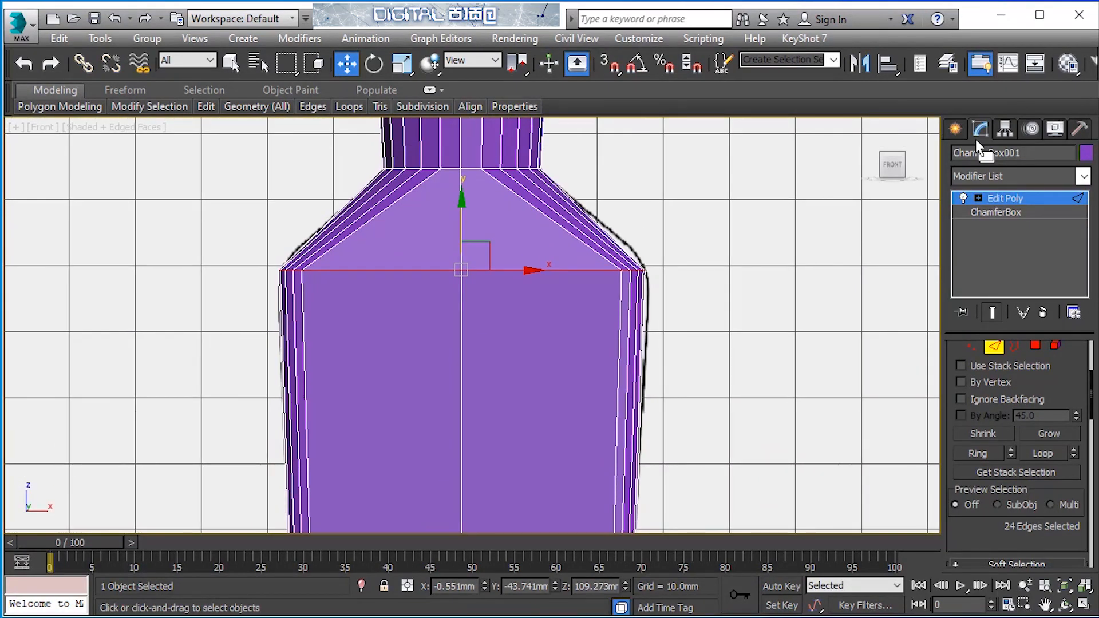
scroll(564, 348, up, 3)
scroll(1019, 452, down, 5)
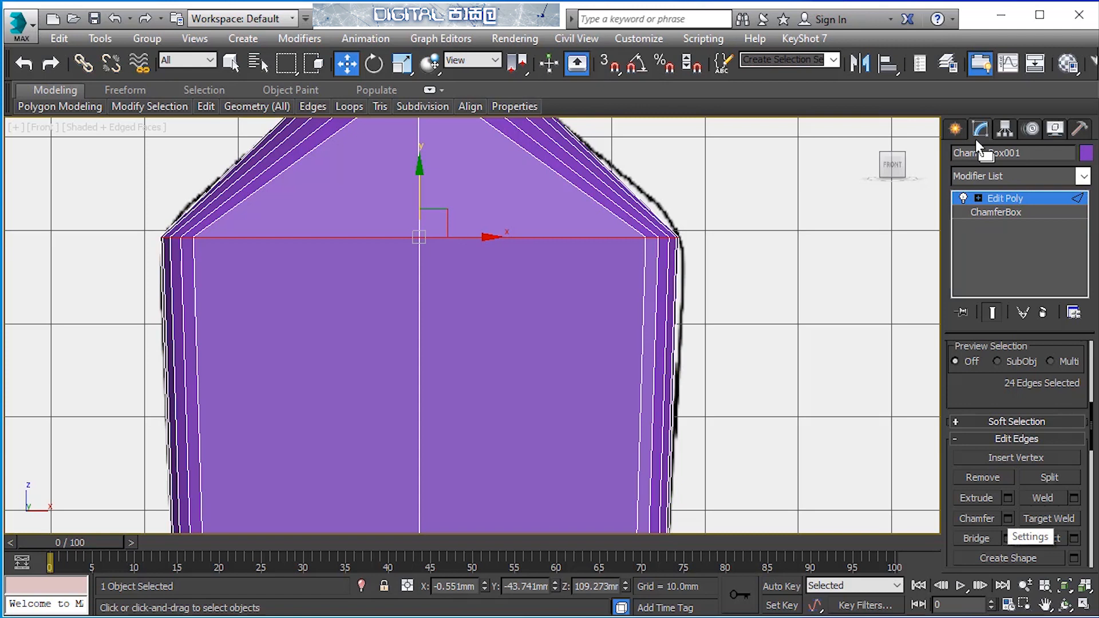
click(1008, 518)
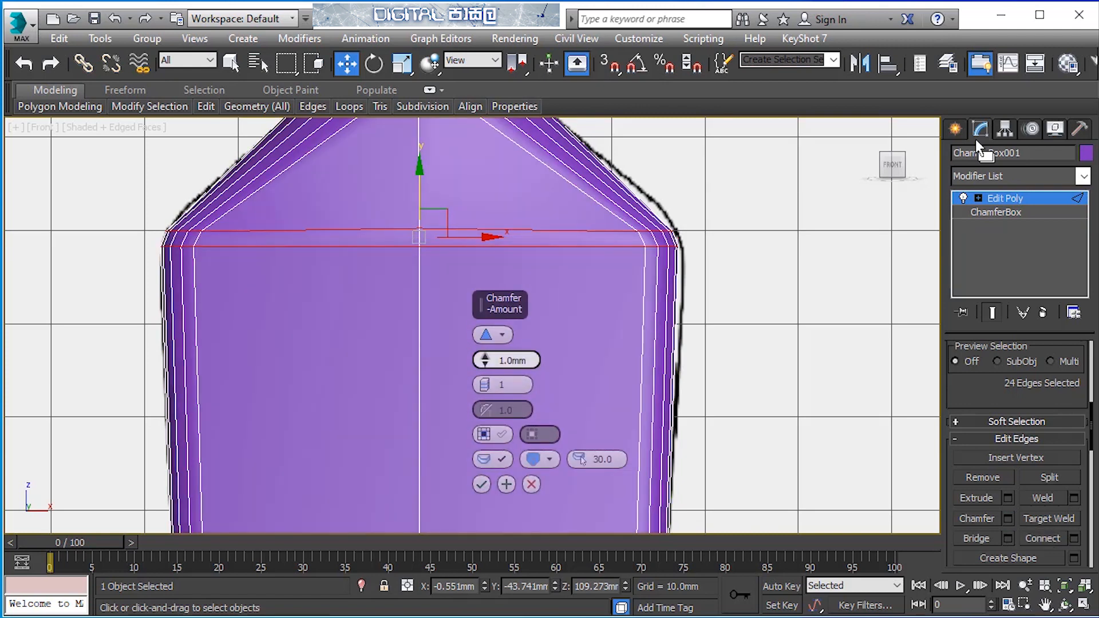
mouse_move(485, 360)
mouse_down()
mouse_move(486, 314)
mouse_move(485, 384)
mouse_move(485, 333)
mouse_move(486, 348)
mouse_up()
click(482, 485)
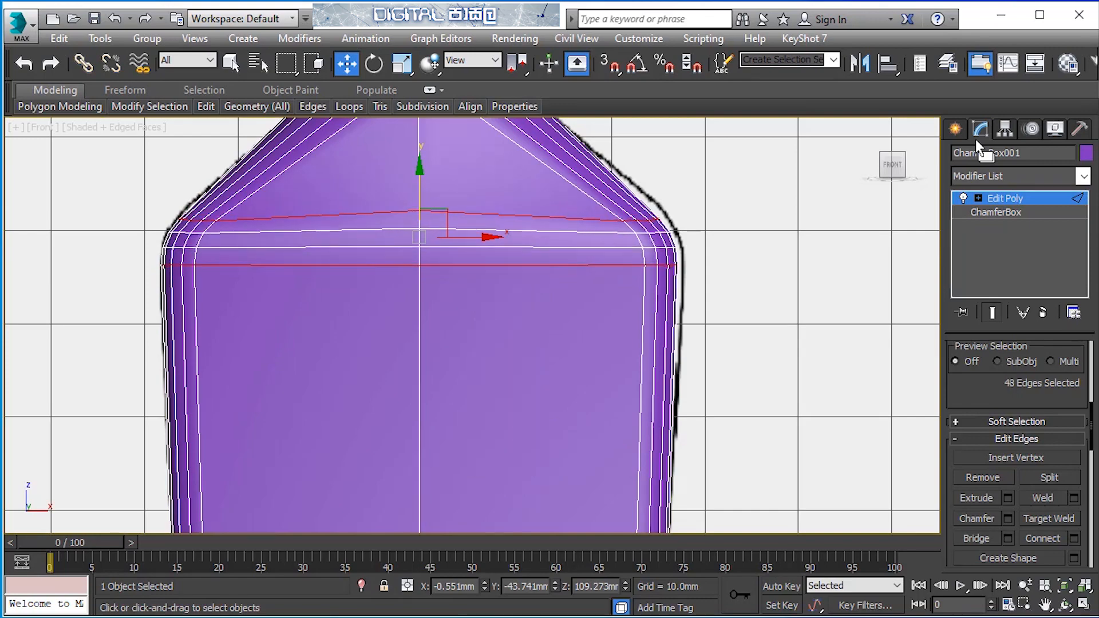
Step: Inspect the chamfered shoulder, body and neck from several angles in the Perspective view
scroll(514, 371, down, 3)
middle_drag(516, 373, 534, 280)
key(alt+w)
middle_click(658, 423)
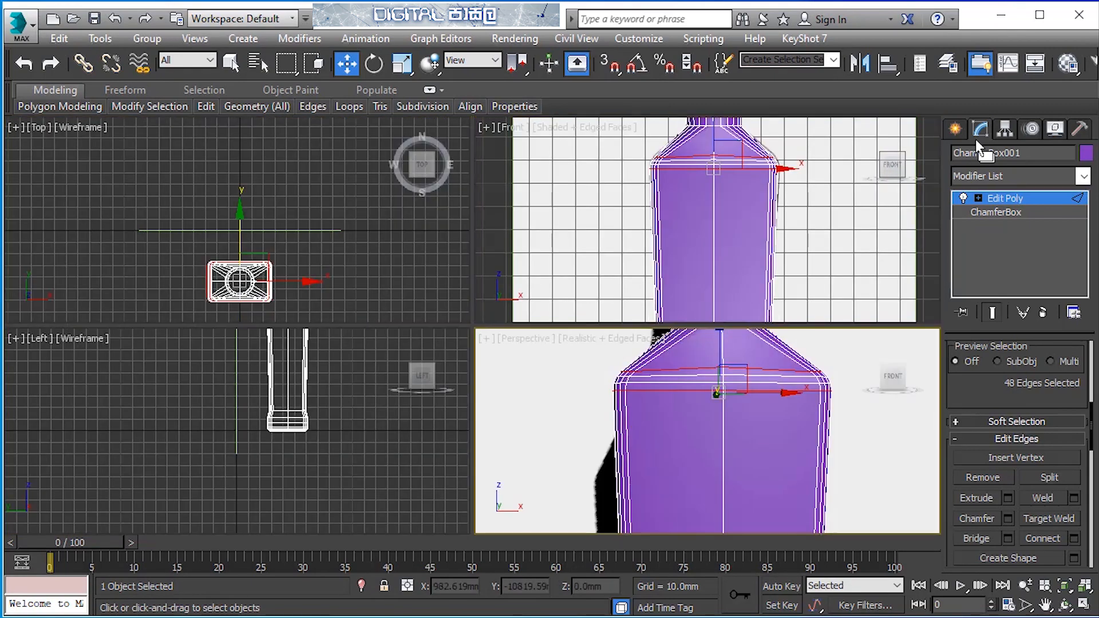
key(alt+w)
alt+middle_drag(572, 367, 687, 377)
scroll(522, 311, down, 4)
alt+middle_drag(522, 311, 512, 176)
alt+middle_drag(512, 287, 420, 258)
middle_drag(421, 257, 421, 438)
scroll(473, 325, up, 3)
scroll(472, 325, down, 6)
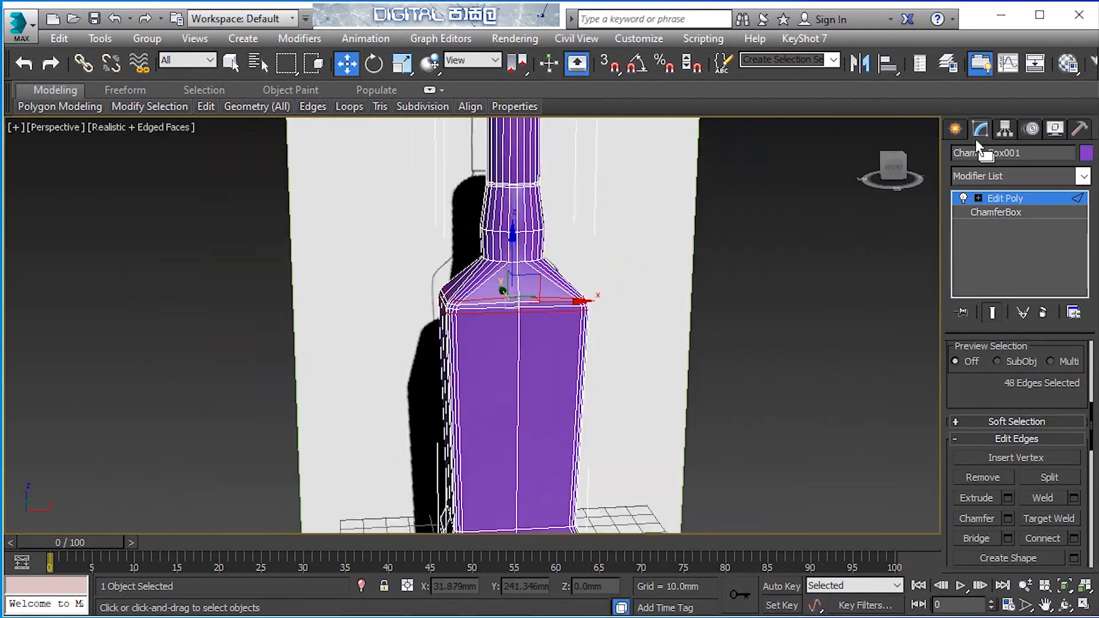
alt+middle_drag(473, 325, 426, 300)
middle_drag(427, 301, 430, 381)
alt+middle_drag(430, 380, 495, 409)
scroll(509, 323, down, 4)
scroll(510, 323, up, 4)
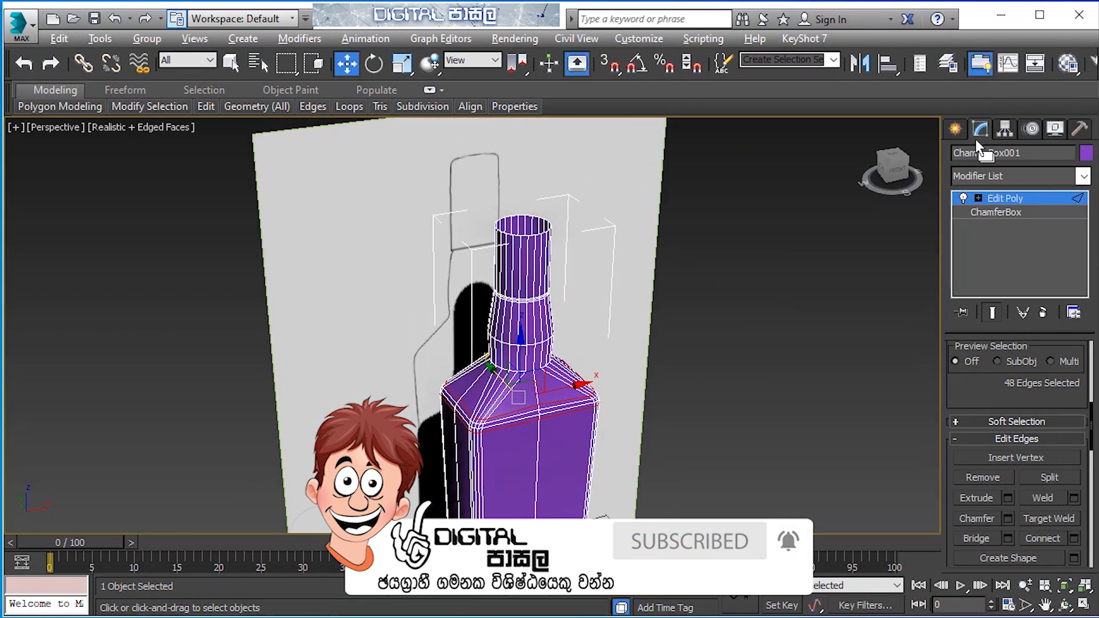
Step: Create a cylinder centred on the neck in the Top view, with a radius of about 10.5 mm and a height of about 8.8 mm
click(243, 39)
mouse_move(292, 58)
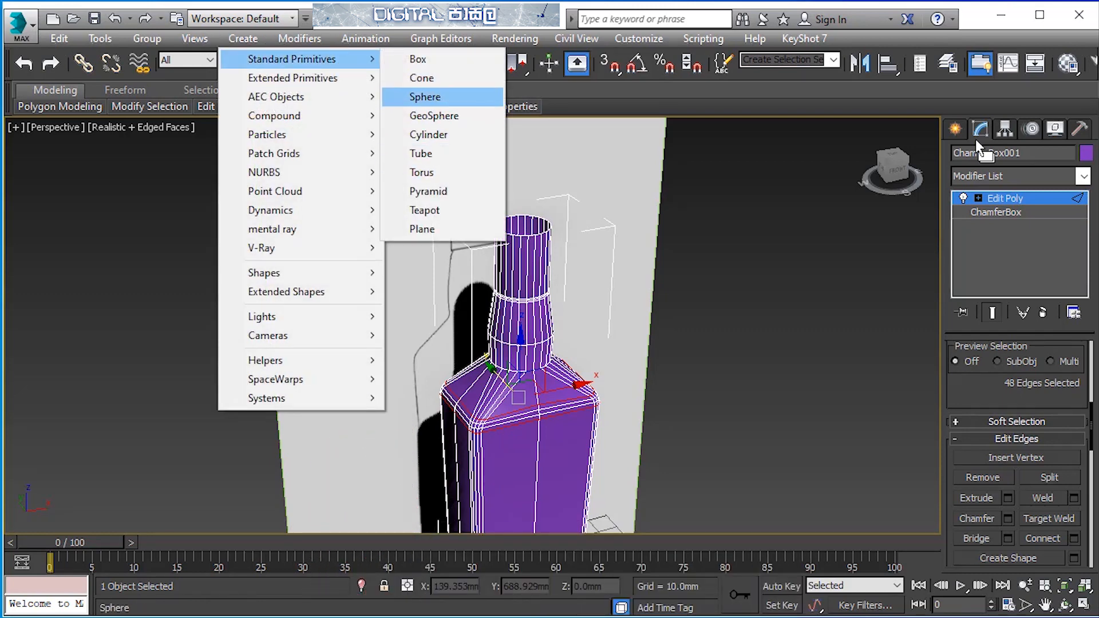
click(429, 135)
key(alt+w)
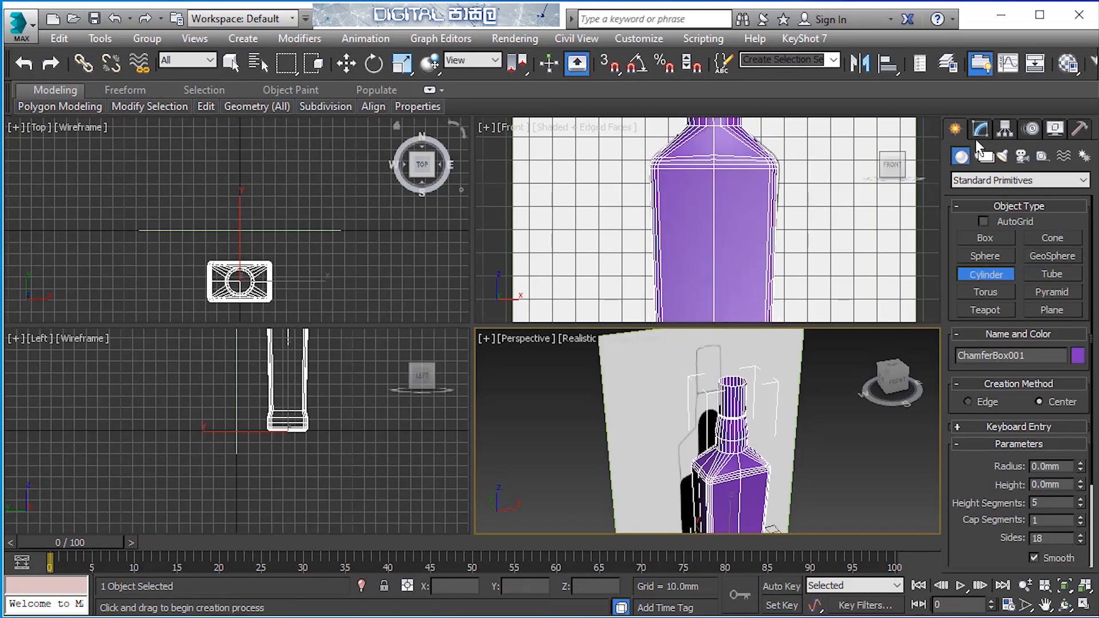
key(alt+w)
scroll(496, 323, up, 5)
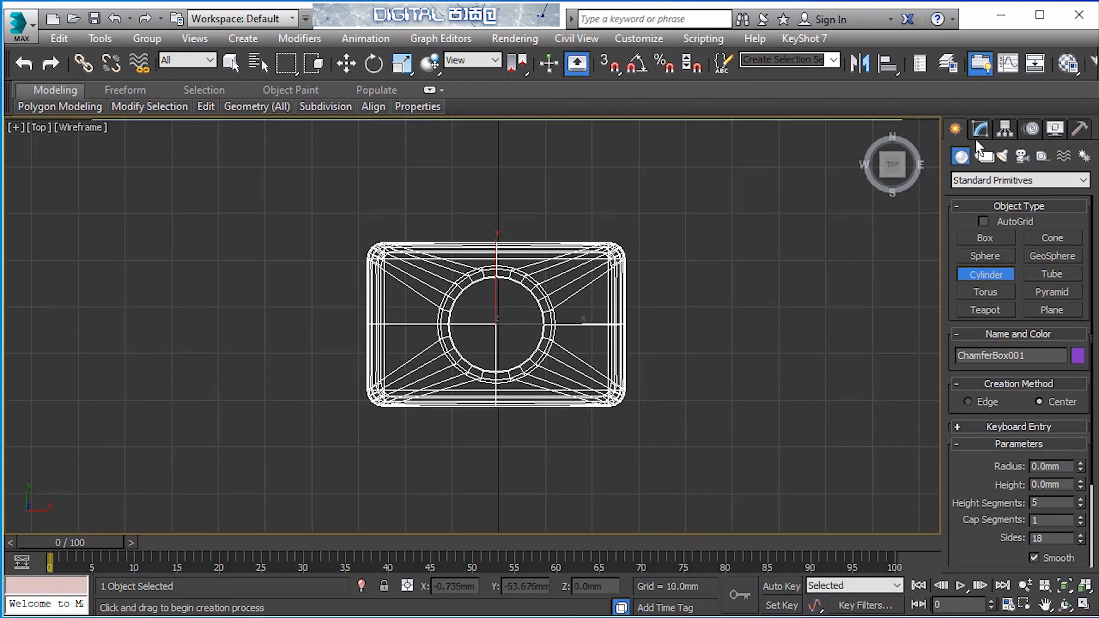
drag(496, 324, 507, 372)
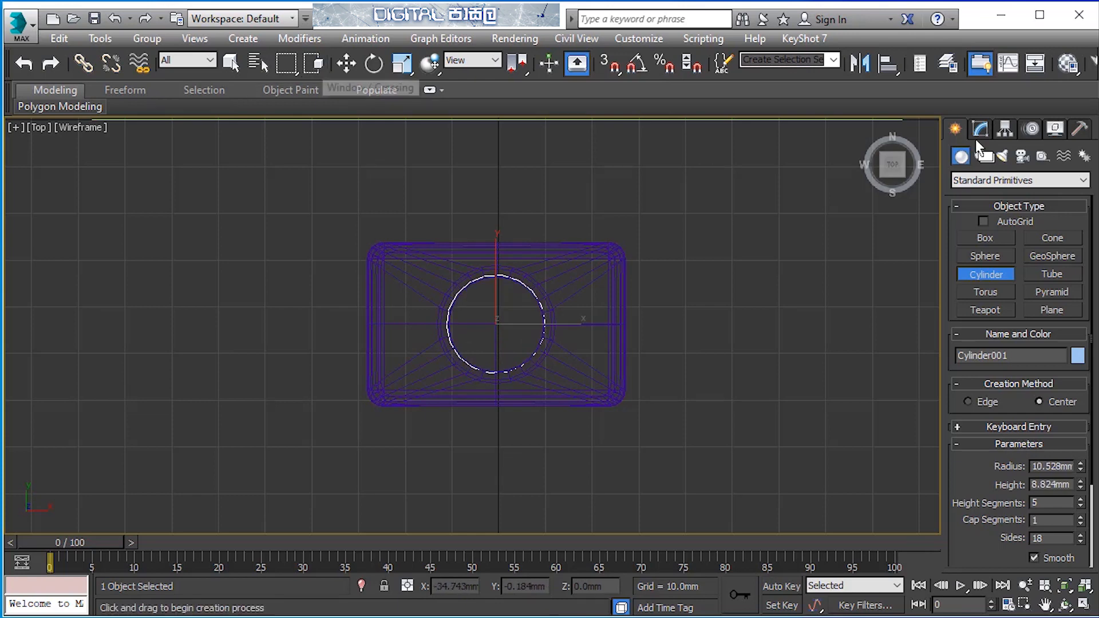
Step: Move the cylinder up in the Front view to sit on top of the neck, at a Z of about 178.9 mm
key(w)
key(alt+w)
right_click(670, 274)
key(alt+w)
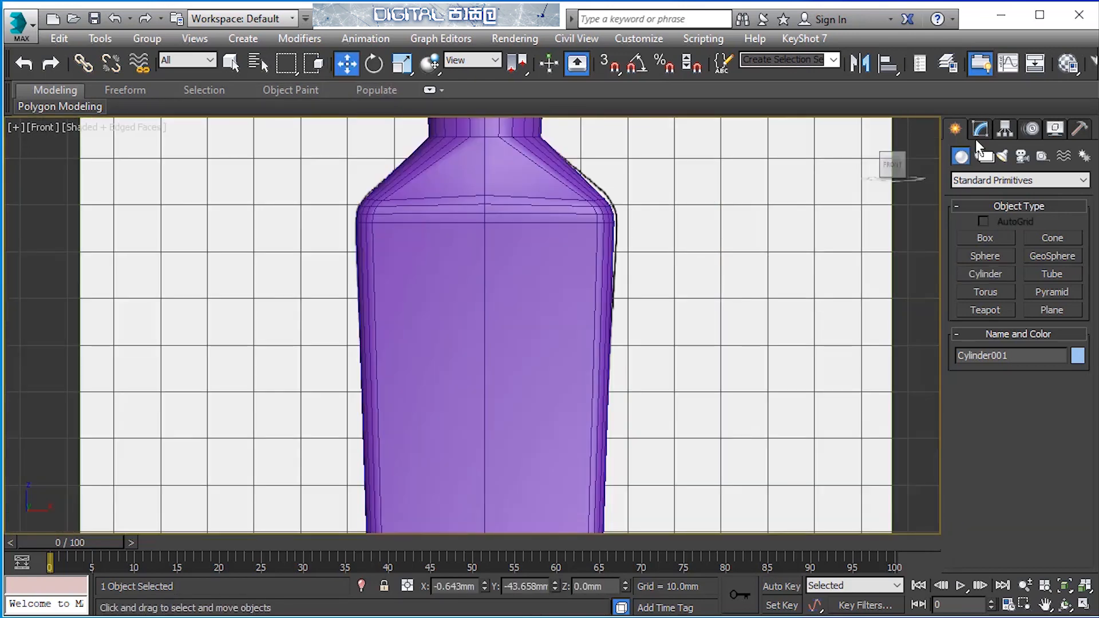
middle_drag(671, 347, 669, 398)
scroll(671, 379, down, 6)
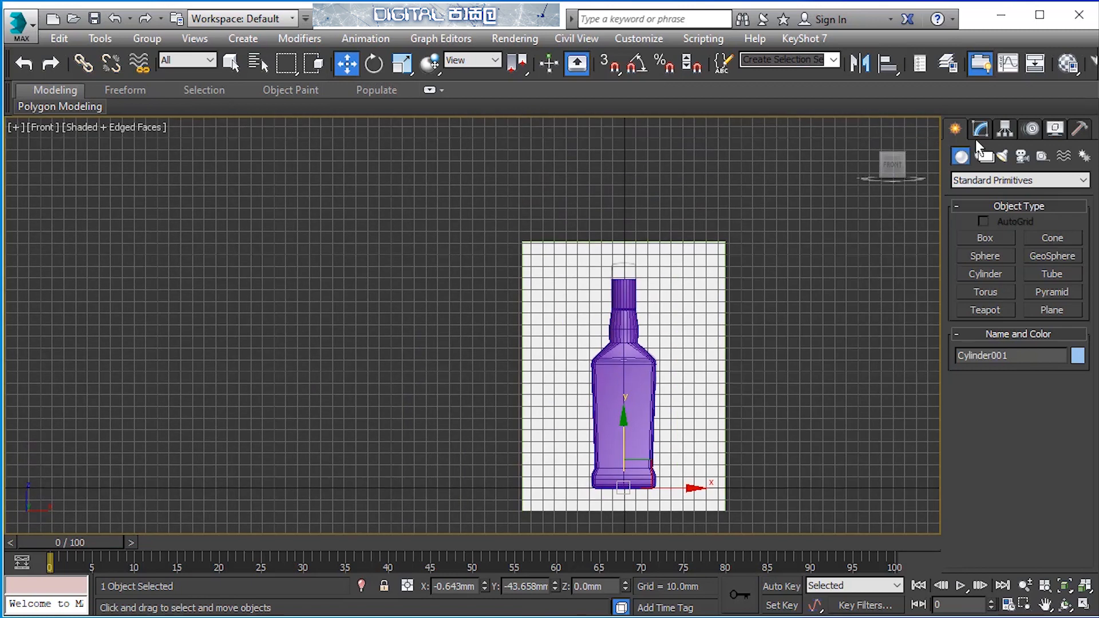
drag(623, 449, 624, 241)
scroll(620, 265, up, 5)
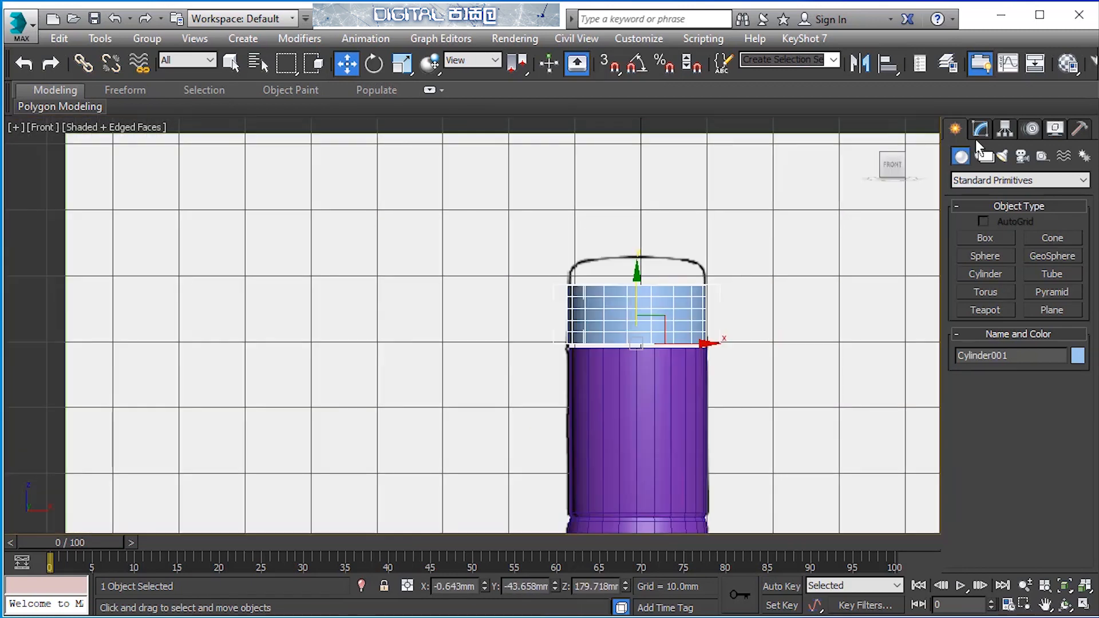
scroll(655, 388, up, 3)
scroll(634, 235, up, 2)
mouse_move(612, 269)
mouse_down()
mouse_move(612, 283)
mouse_move(612, 259)
mouse_move(613, 284)
mouse_up()
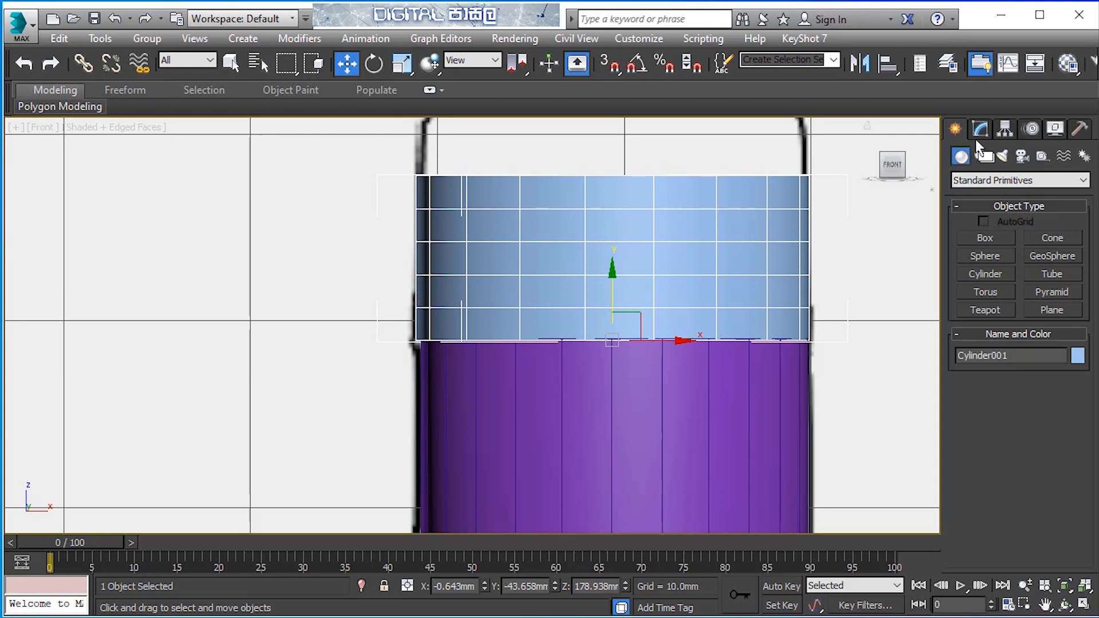
Step: Set the cap cylinder's height to about 11.7 mm and its sides to 46
click(978, 138)
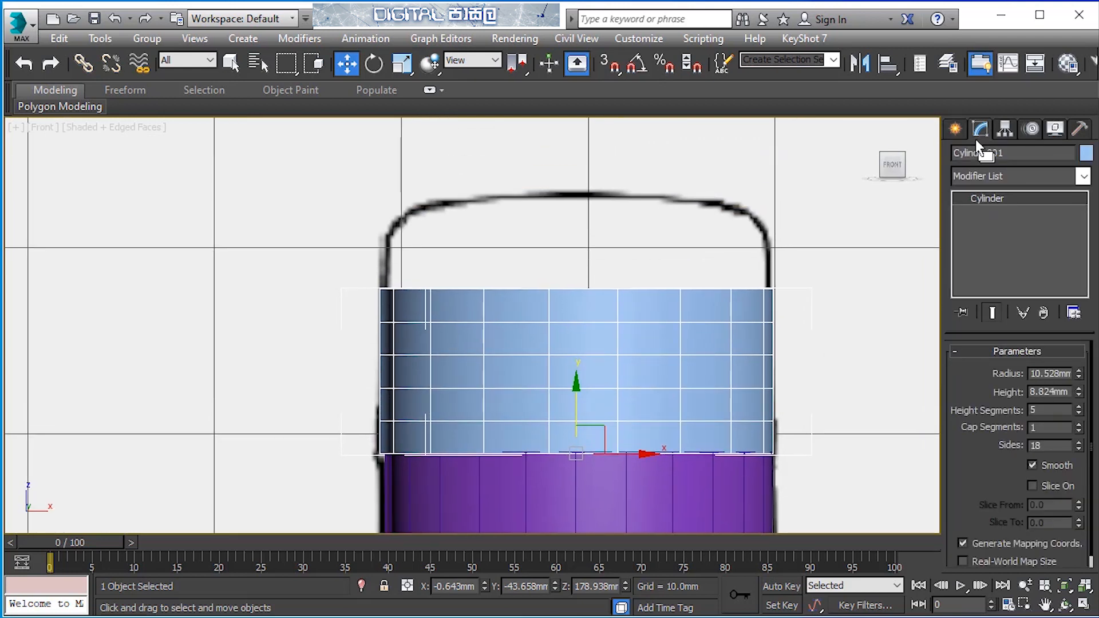
drag(1079, 392, 1078, 347)
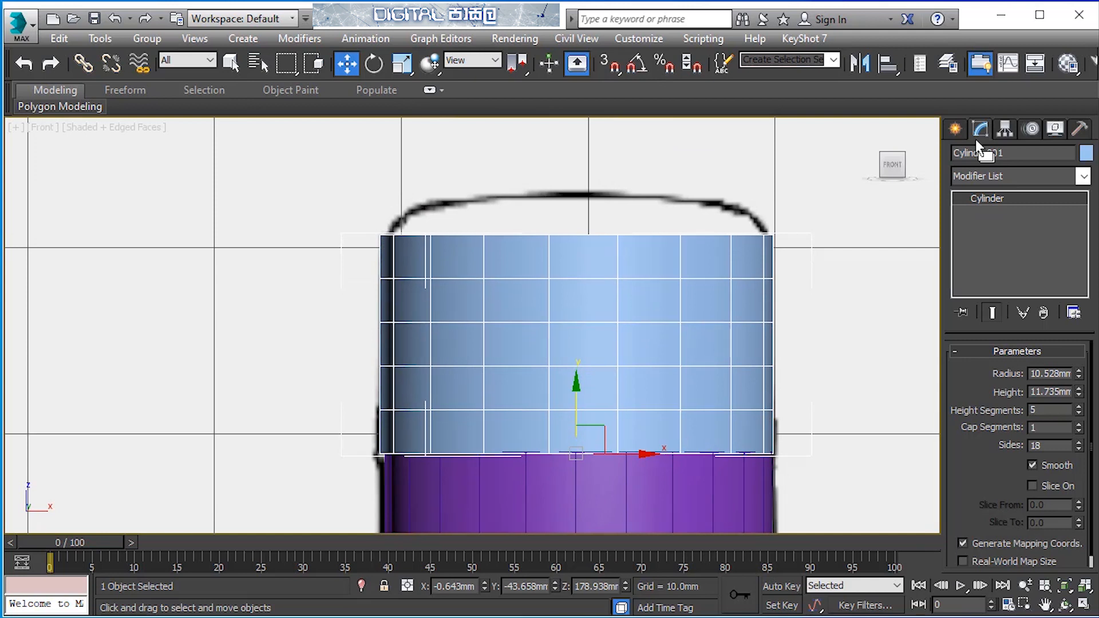
mouse_move(1079, 445)
mouse_down()
mouse_move(1079, 424)
mouse_move(1079, 435)
mouse_up()
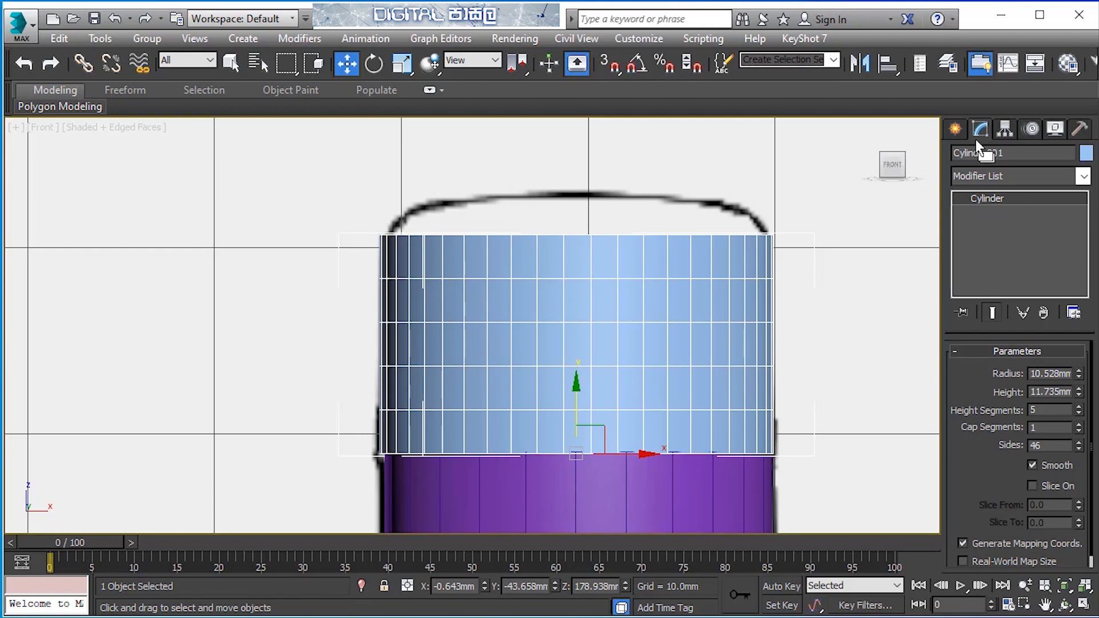
Step: Add an Edit Poly modifier to the cap cylinder and select its top polygon
key(alt+w)
key(alt+w)
scroll(504, 172, up, 3)
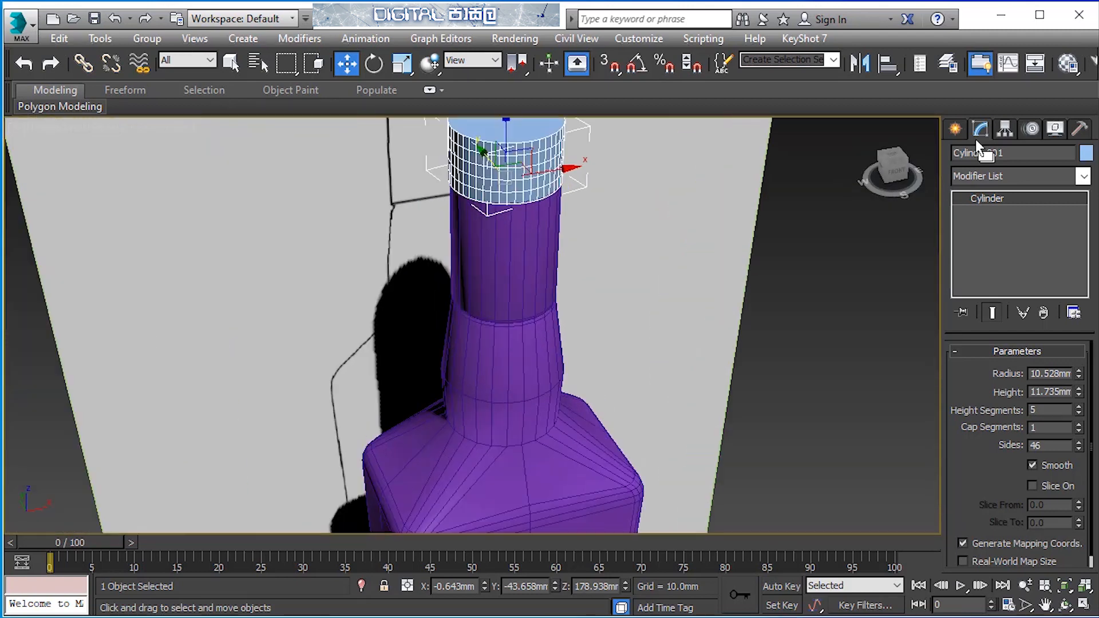
middle_drag(530, 159, 532, 295)
scroll(532, 294, up, 2)
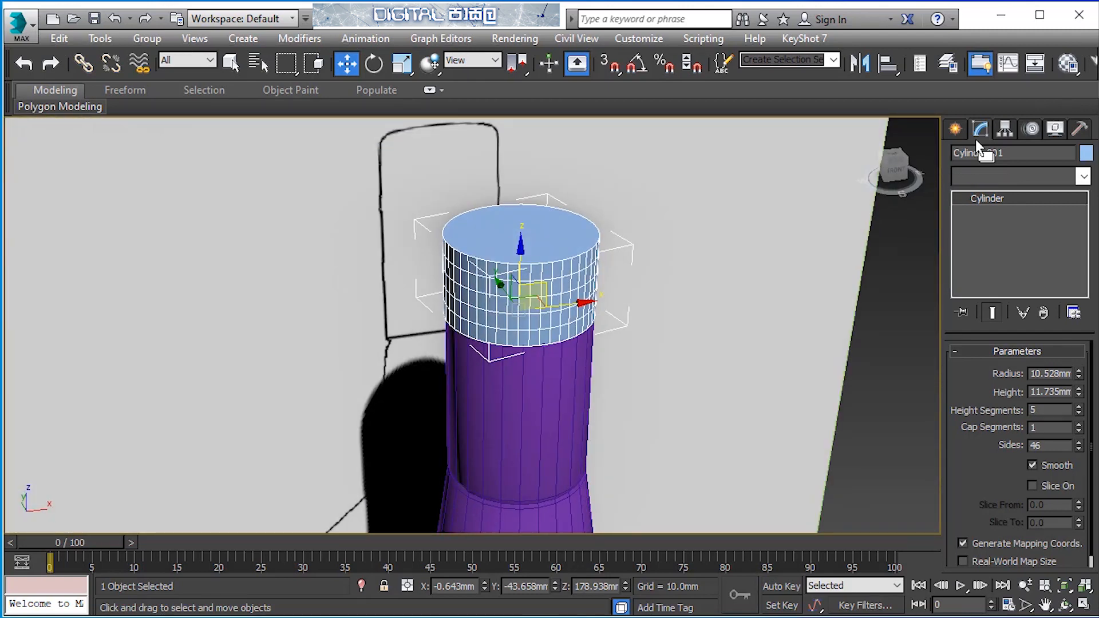
click(1083, 176)
click(981, 213)
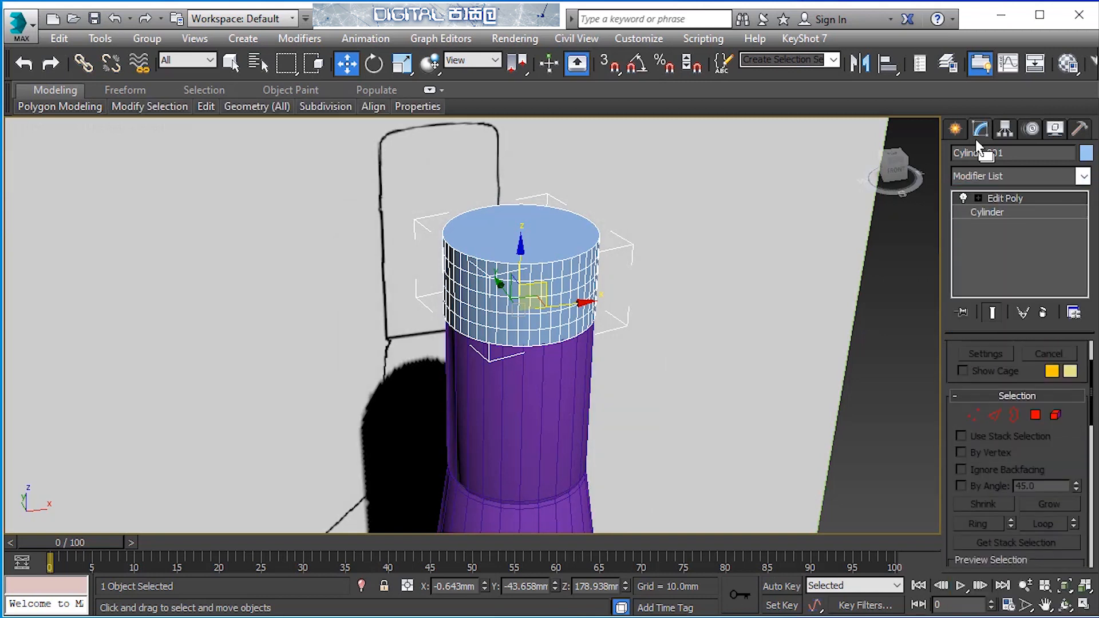
key(4)
click(509, 224)
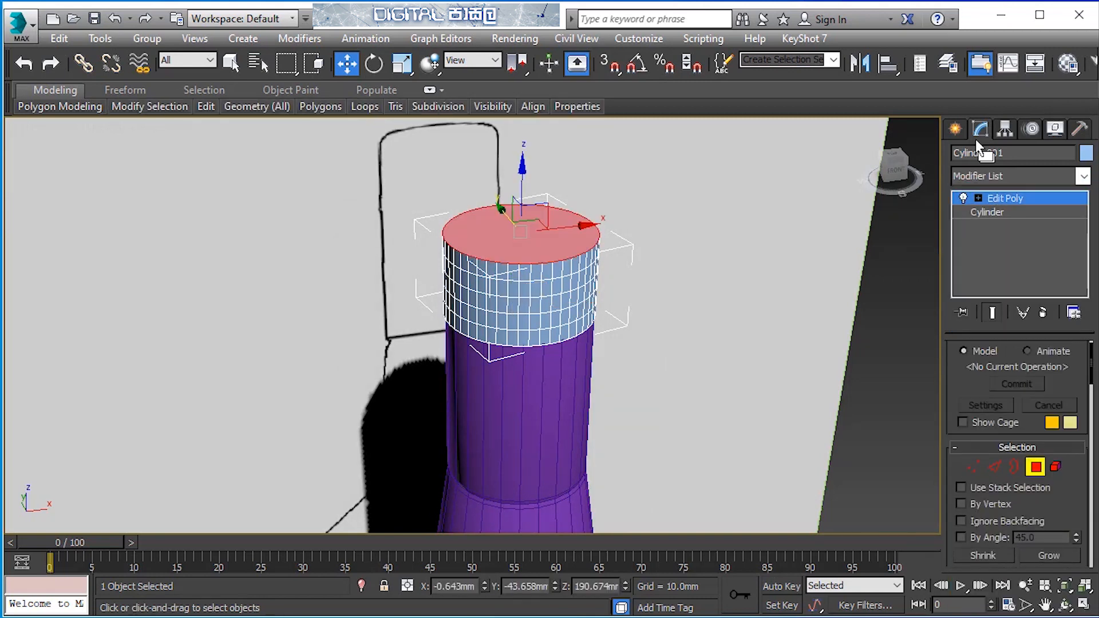
Step: Inset the cap cylinder's selected top polygon by 1.675 mm
mouse_move(515, 274)
alt+middle_down()
mouse_move(423, 263)
mouse_move(521, 272)
alt+middle_up()
scroll(521, 258, up, 5)
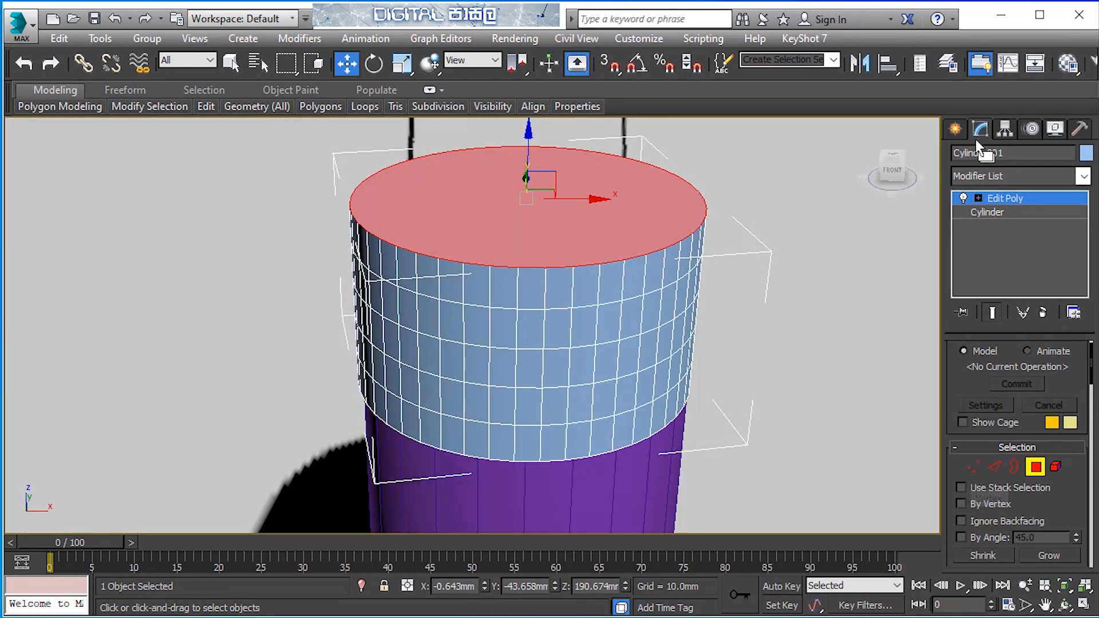
scroll(1019, 435, down, 8)
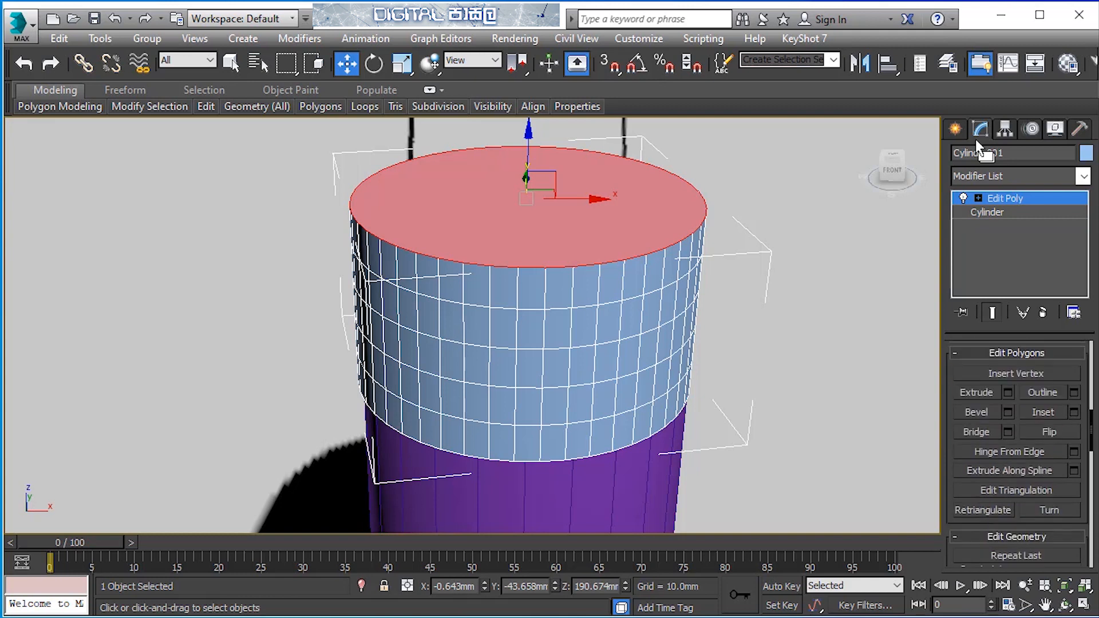
scroll(1019, 435, up, 1)
click(1074, 438)
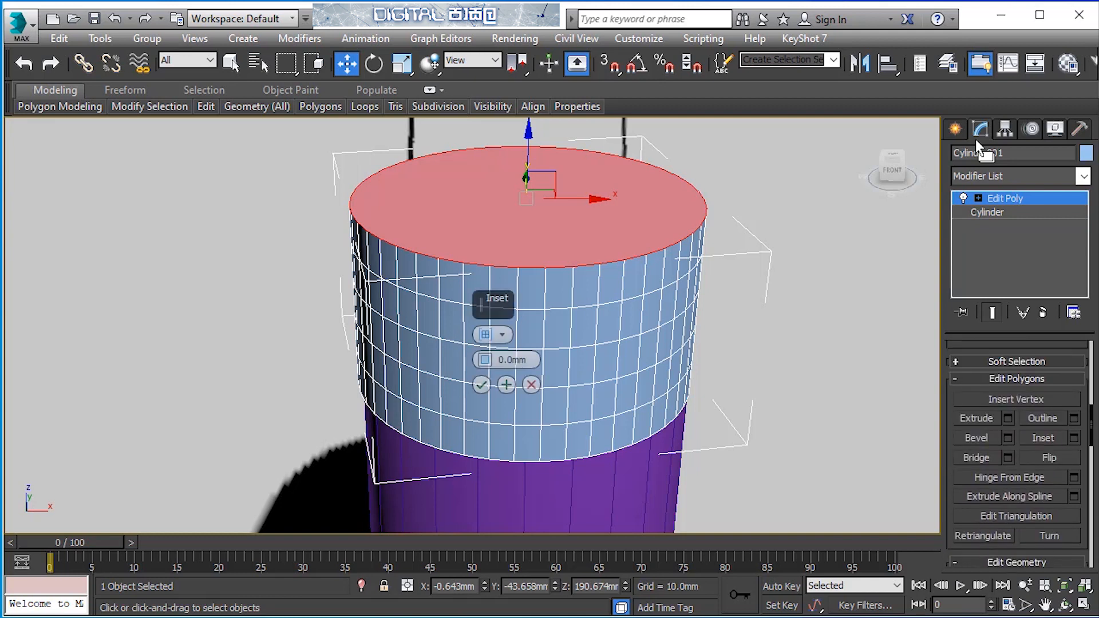
drag(485, 360, 486, 351)
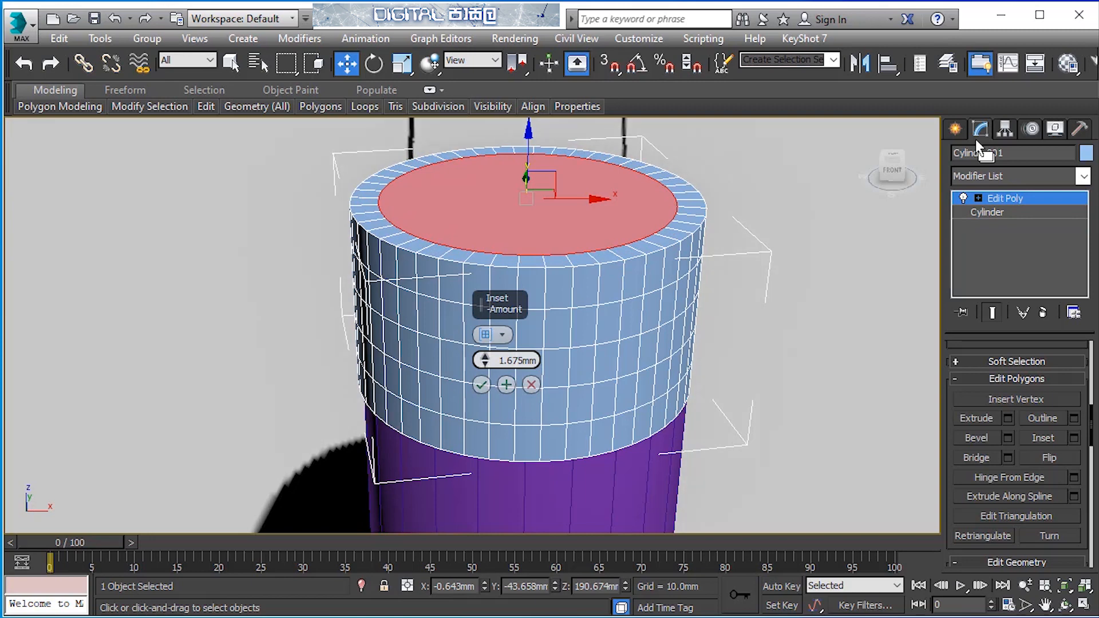
Step: Raise the inset top polygon about 0.86 mm in the Front view to start the cap's sloped shoulder
key(alt+w)
right_click(515, 275)
key(alt+w)
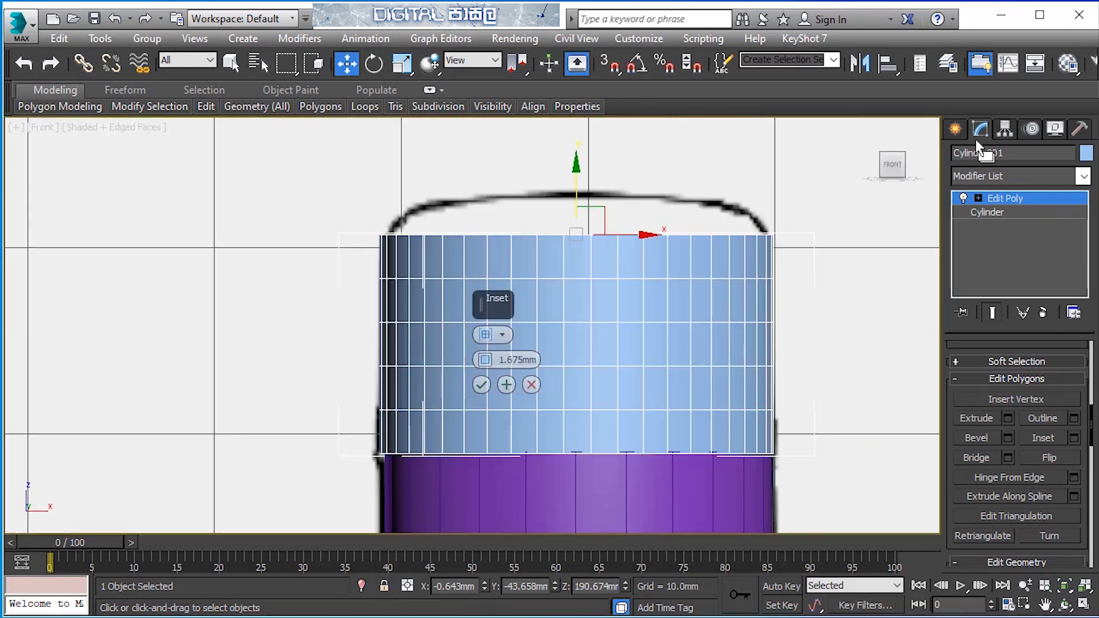
drag(576, 183, 576, 167)
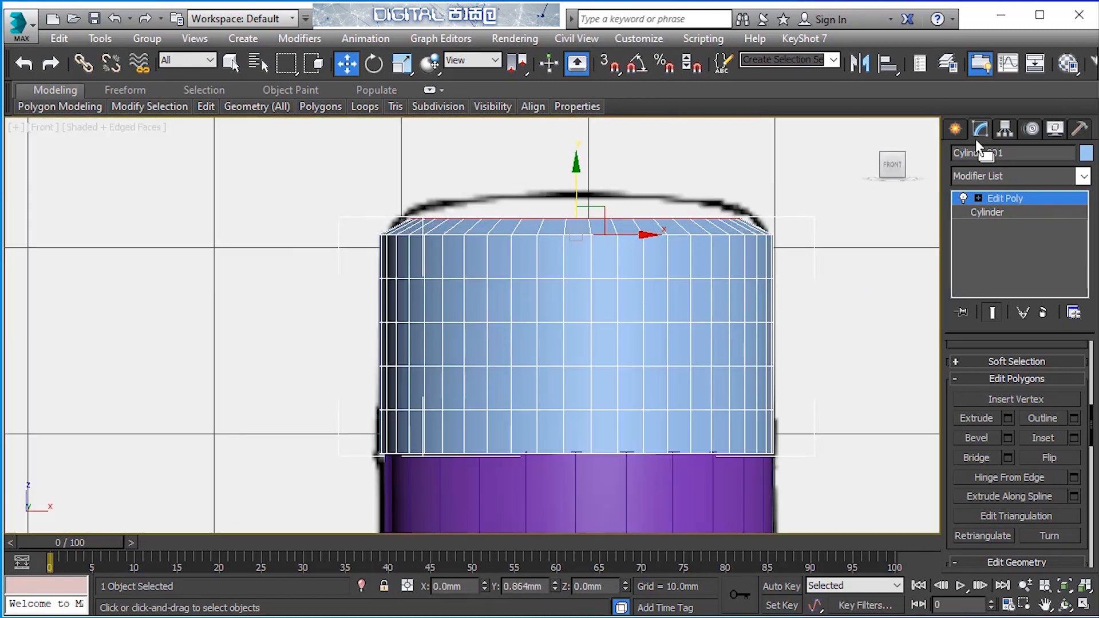
key(alt+w)
right_click(516, 372)
key(alt+w)
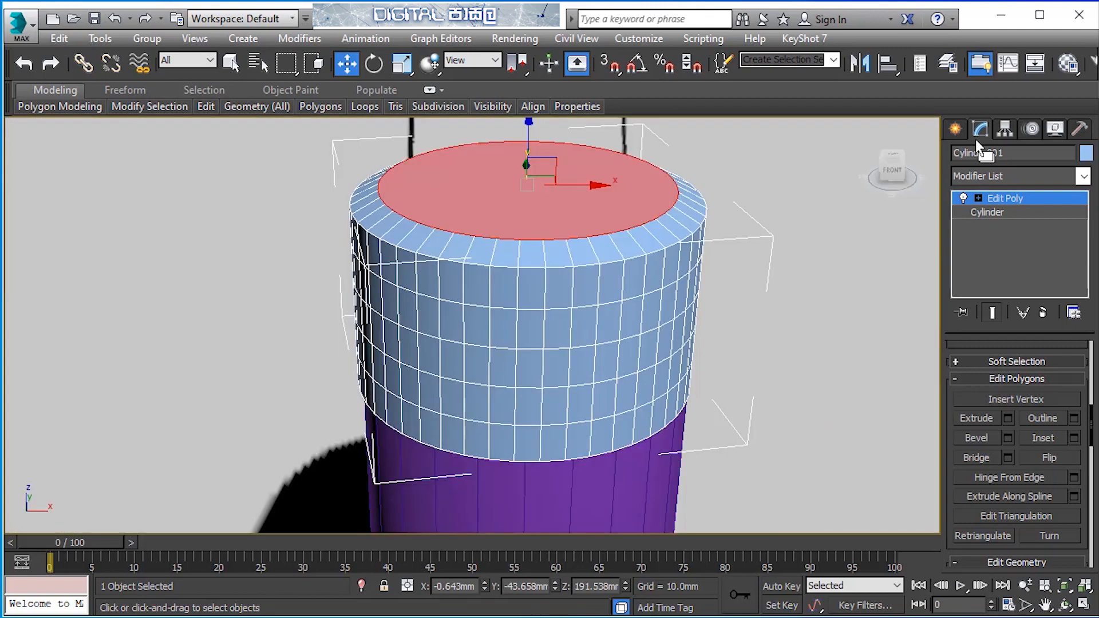
Step: Inset the raised top polygon again to form a smaller circle in the middle of the cap
mouse_move(515, 321)
alt+middle_down()
mouse_move(537, 400)
mouse_move(545, 383)
mouse_move(545, 396)
alt+middle_up()
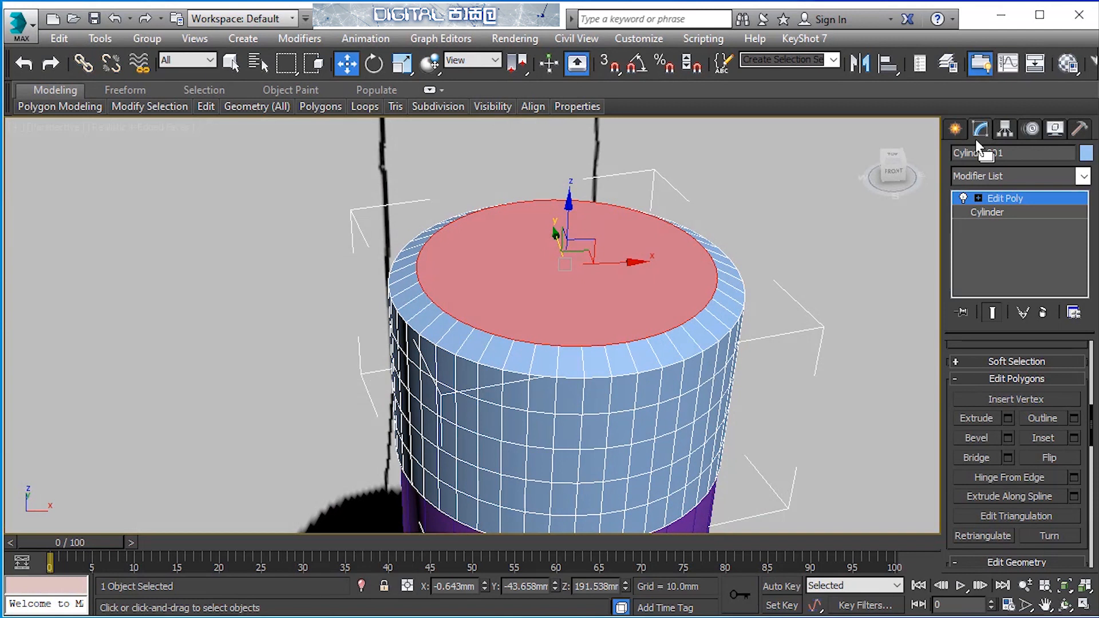
click(1074, 438)
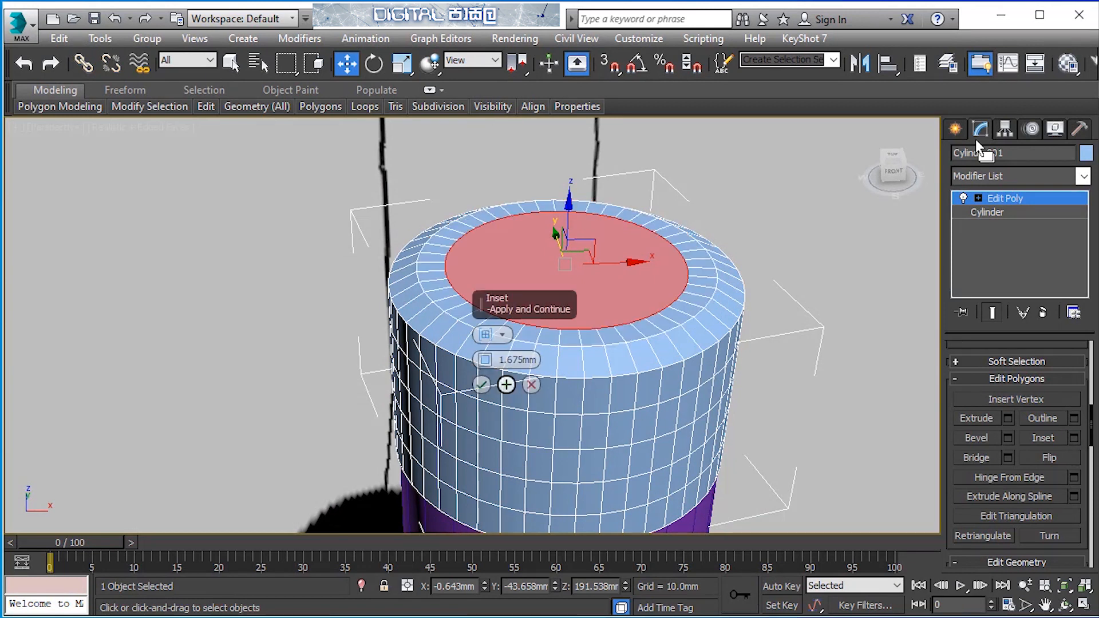
drag(485, 360, 485, 341)
click(482, 385)
Step: Raise the inner top polygon in the Front view to the blueprint's top line, at a Z of about 192.5 mm
key(alt+w)
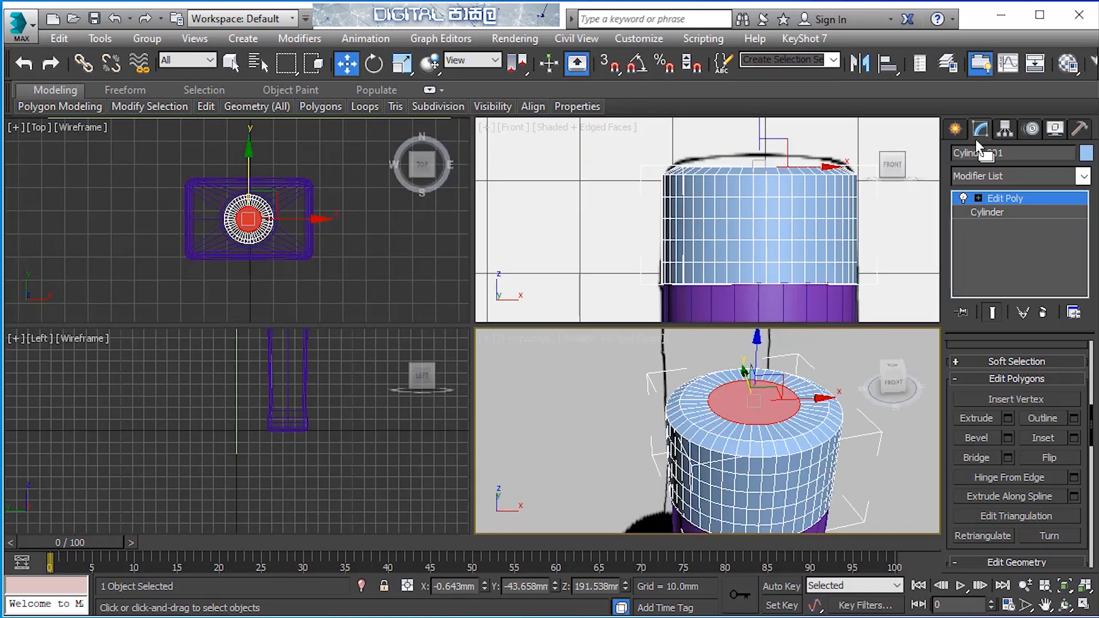
middle_click(572, 251)
key(alt+w)
middle_drag(572, 252, 556, 309)
drag(559, 226, 560, 207)
middle_drag(560, 207, 548, 146)
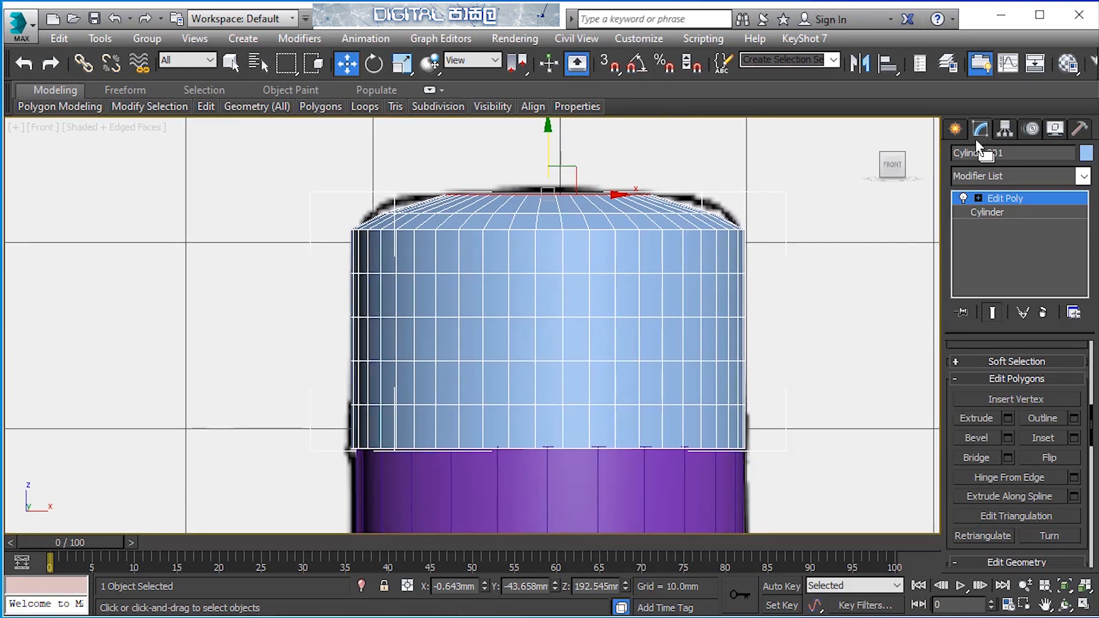
Step: Chamfer the edge loop between the cap's side and its sloped top by 0.678 mm with 4 segments
scroll(1016, 452, up, 10)
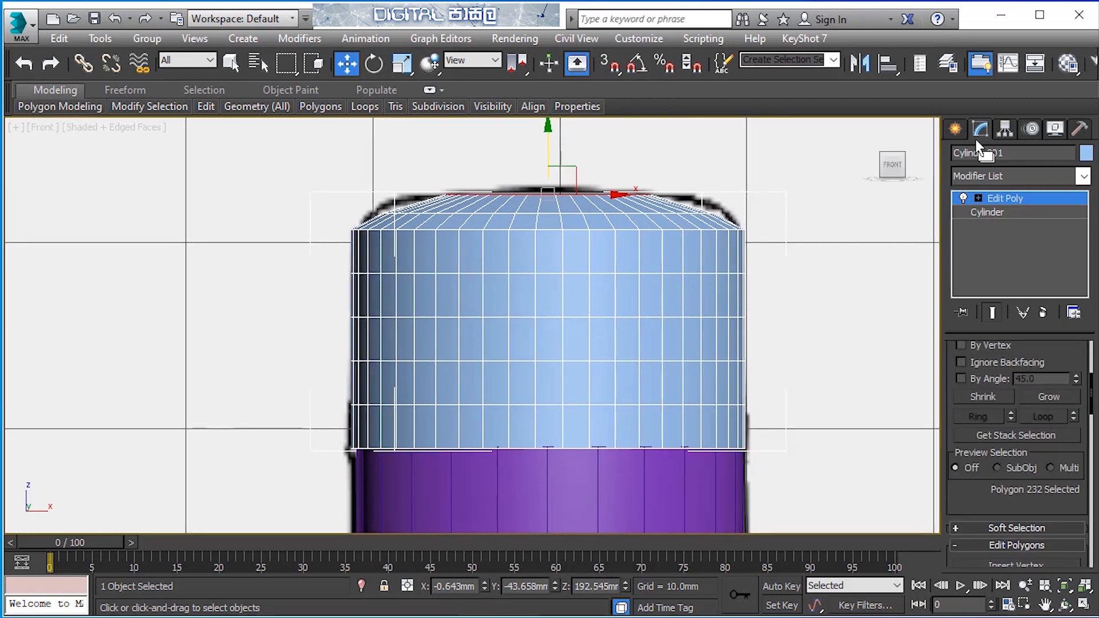
key(2)
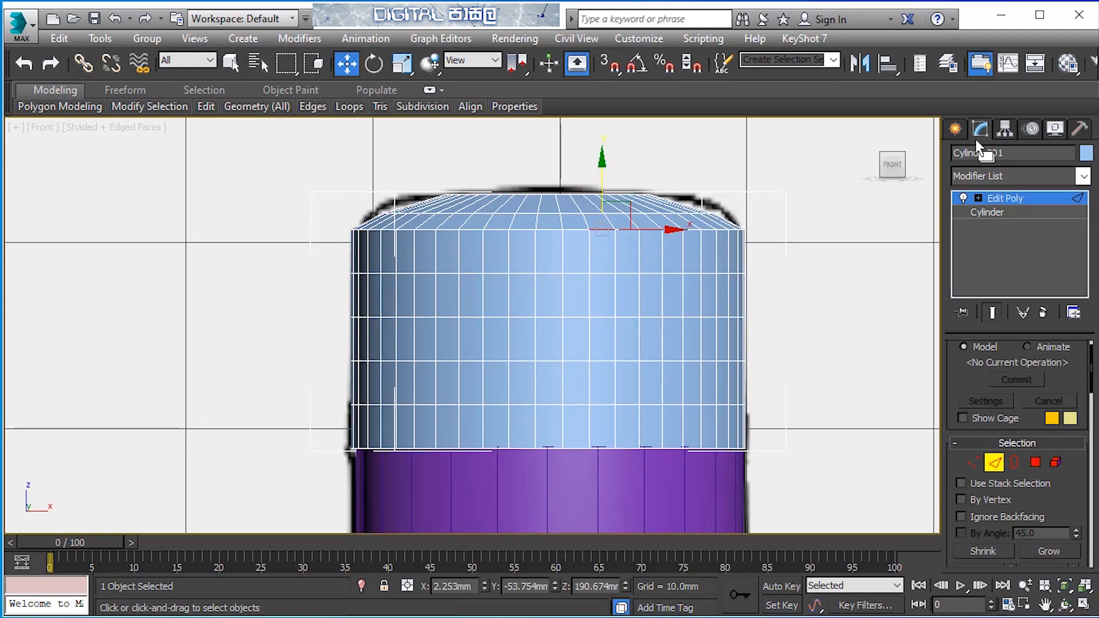
scroll(1017, 452, down, 5)
click(1042, 441)
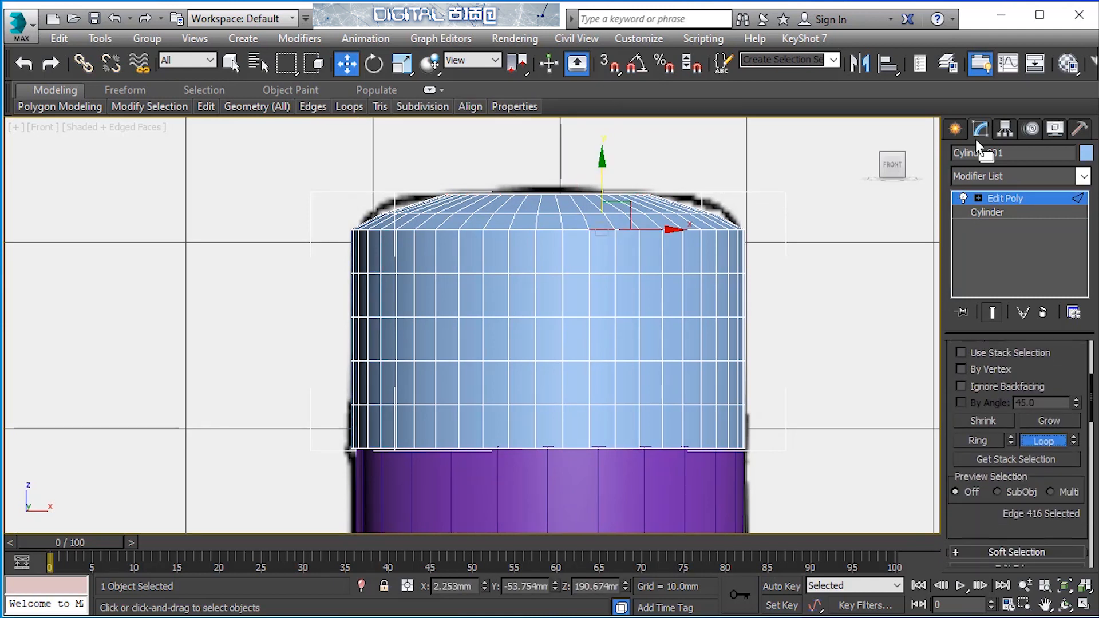
scroll(1017, 452, down, 5)
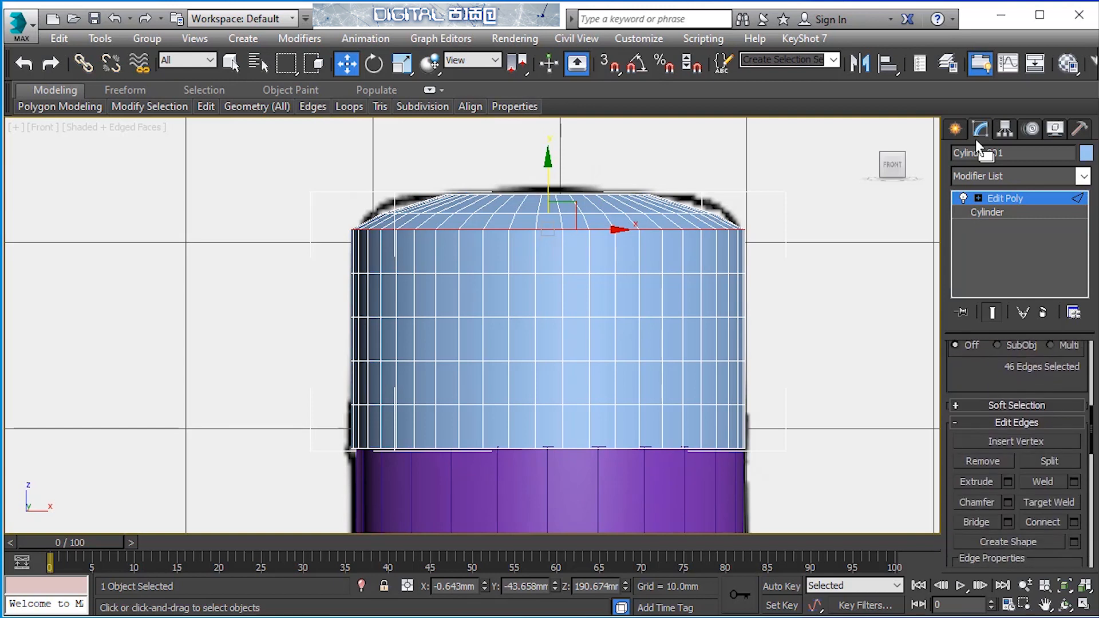
click(1008, 502)
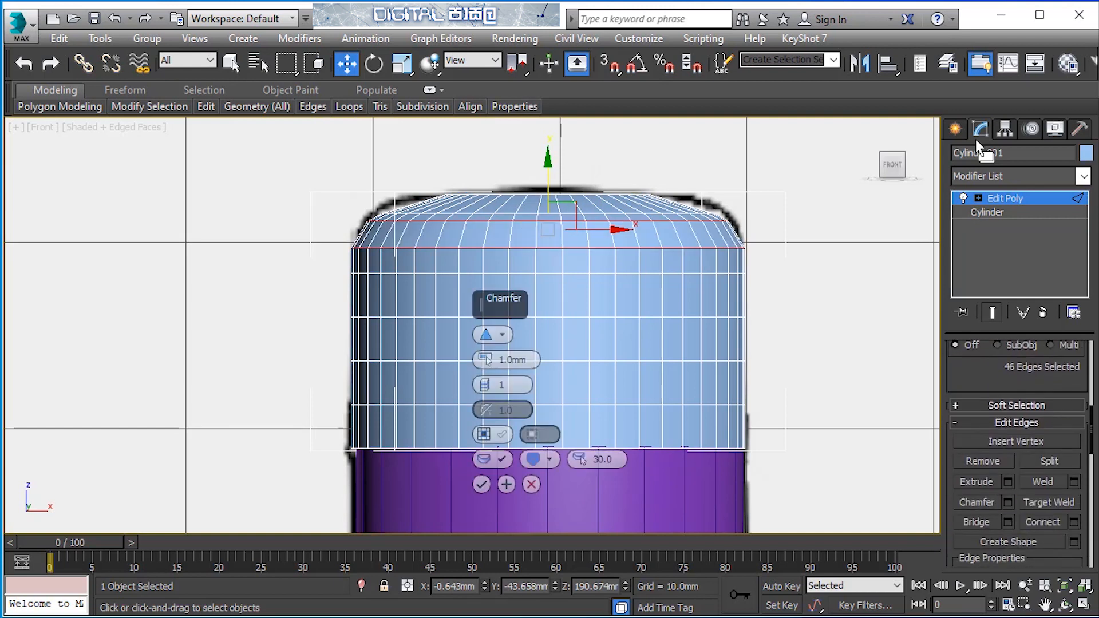
mouse_move(484, 360)
mouse_down()
mouse_move(485, 373)
mouse_move(485, 361)
mouse_up()
click(485, 382)
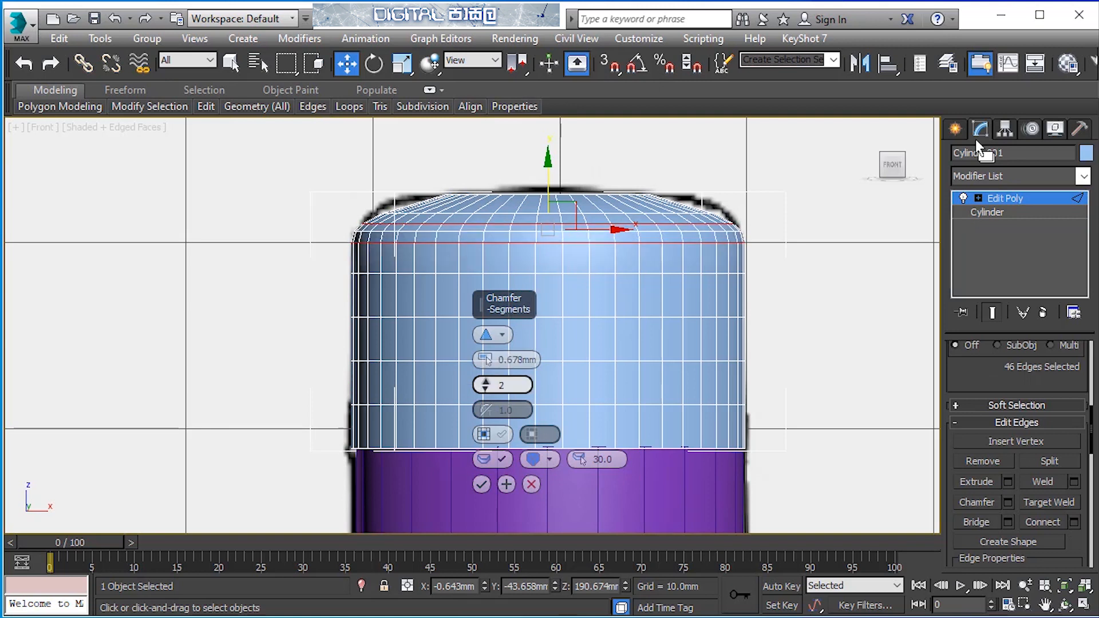
click(485, 381)
click(484, 381)
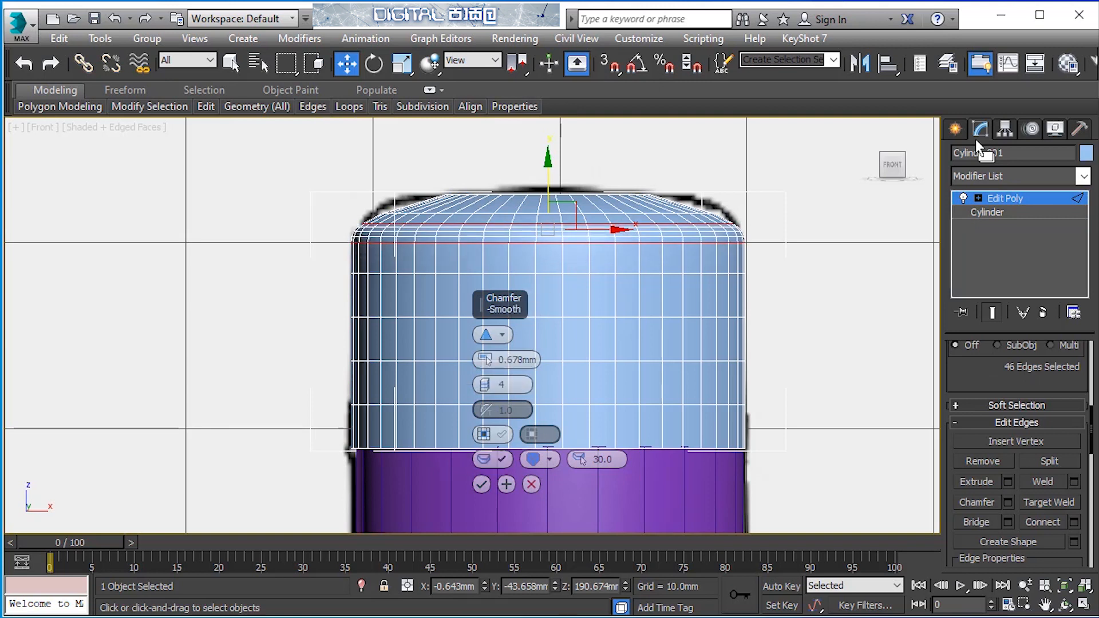
click(482, 485)
middle_drag(510, 265, 501, 204)
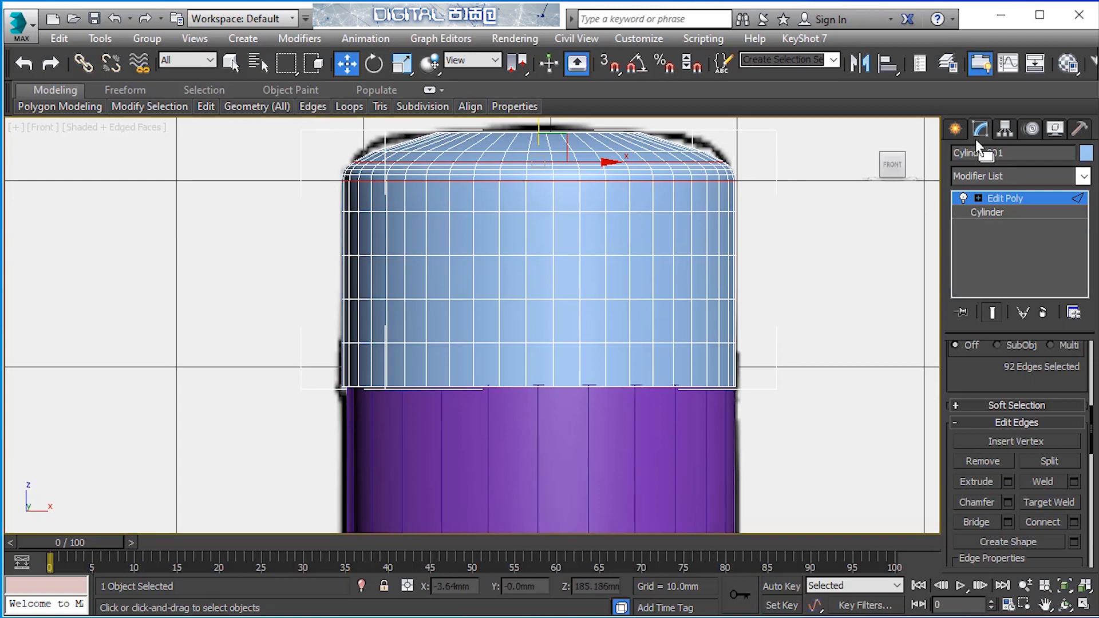
key(alt+w)
key(alt+w)
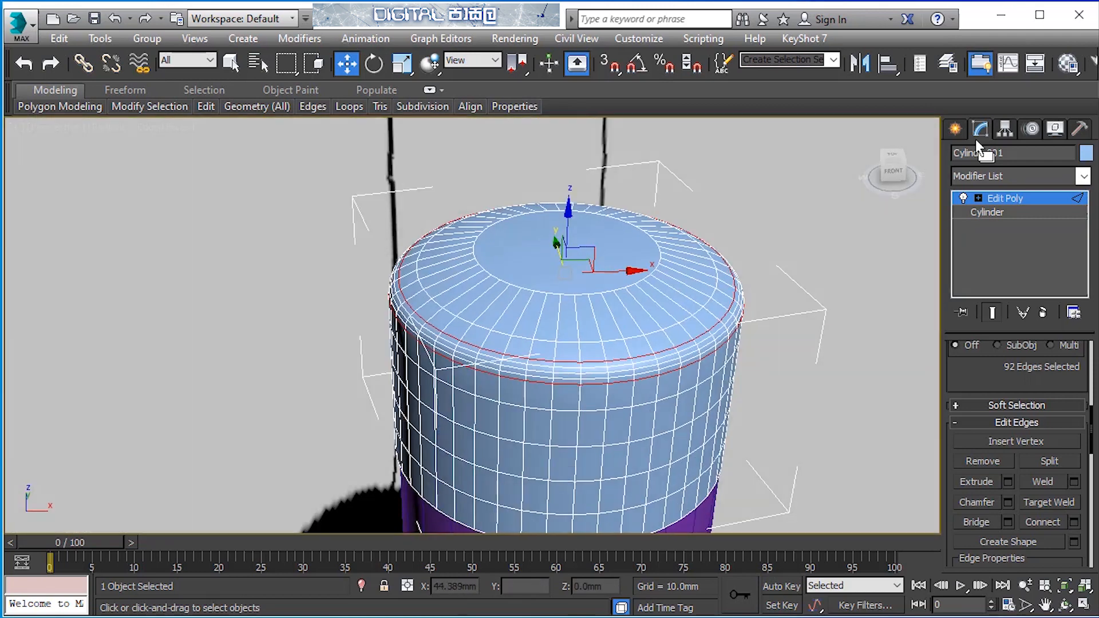
mouse_move(515, 366)
alt+middle_down()
mouse_move(505, 218)
mouse_move(528, 443)
mouse_move(528, 431)
alt+middle_up()
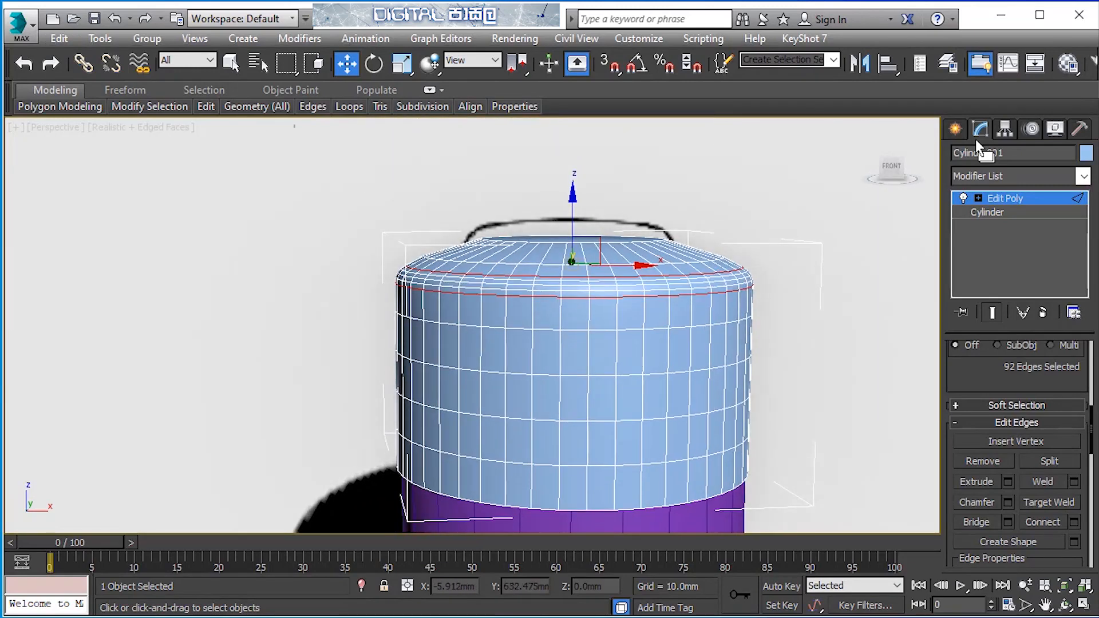
Step: Connect the ring of vertical edges in the cap's lowest row with 1 segment, adding a loop near the bottom
scroll(1016, 452, up, 3)
scroll(1017, 452, up, 5)
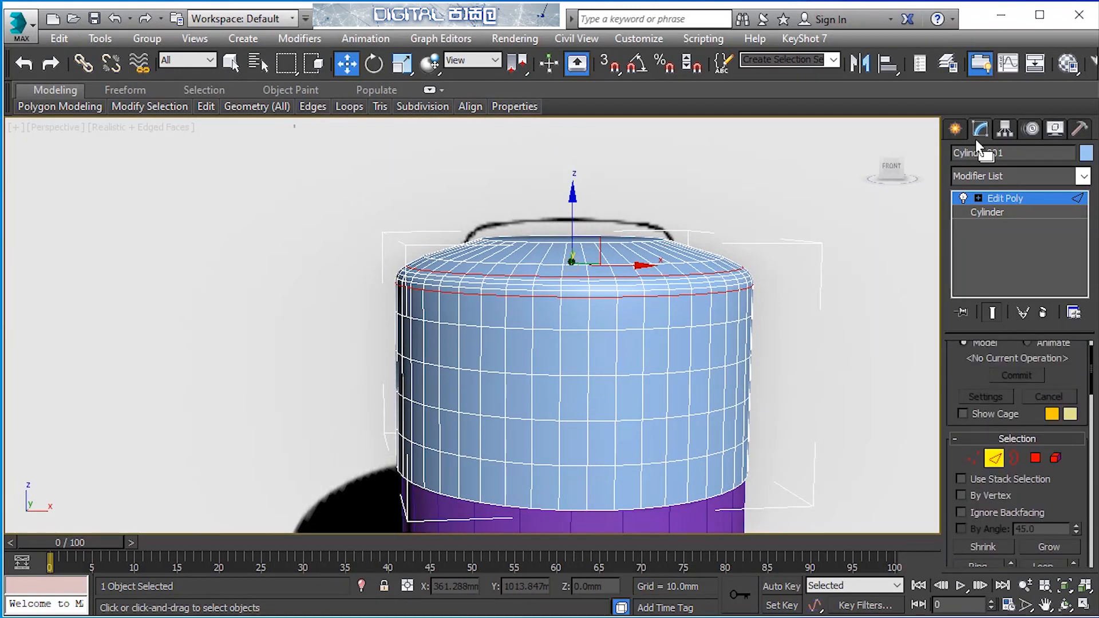
click(995, 458)
click(1035, 458)
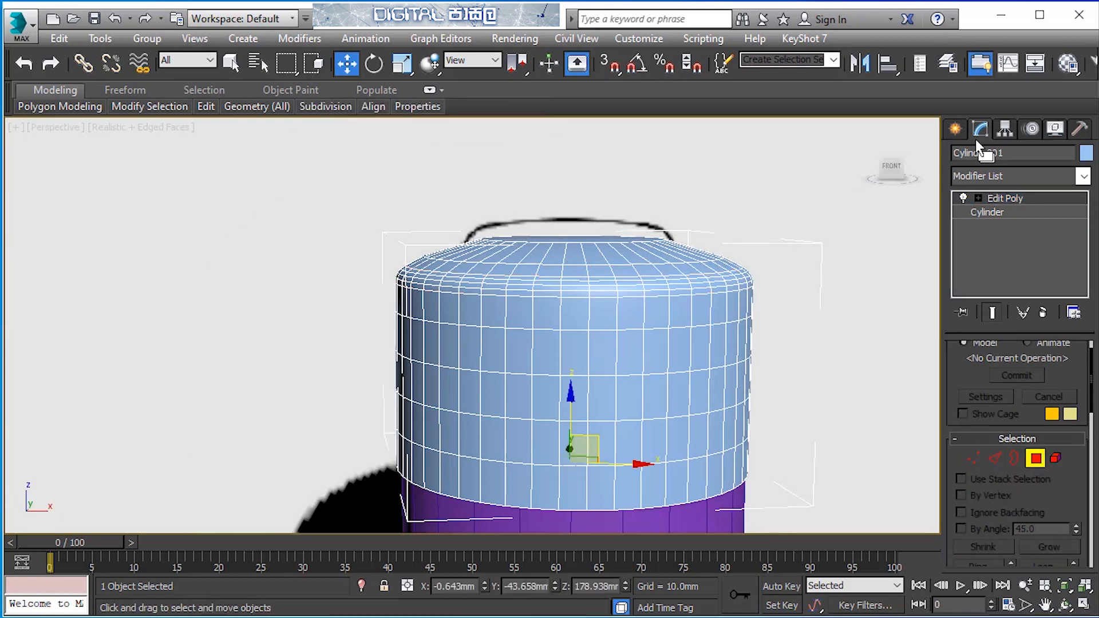
click(574, 314)
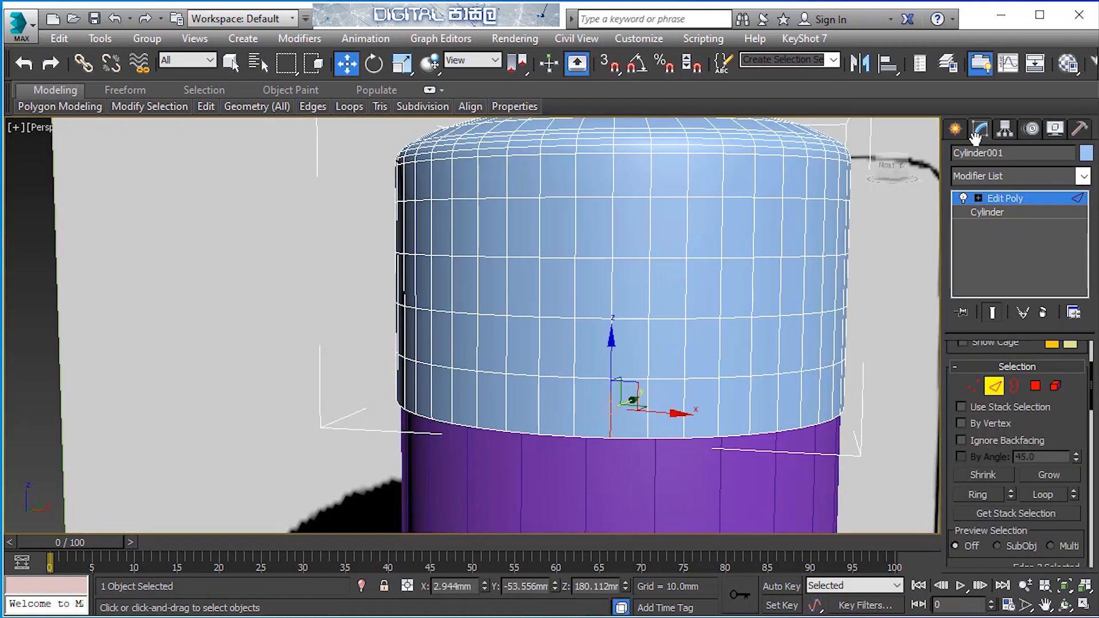
click(977, 494)
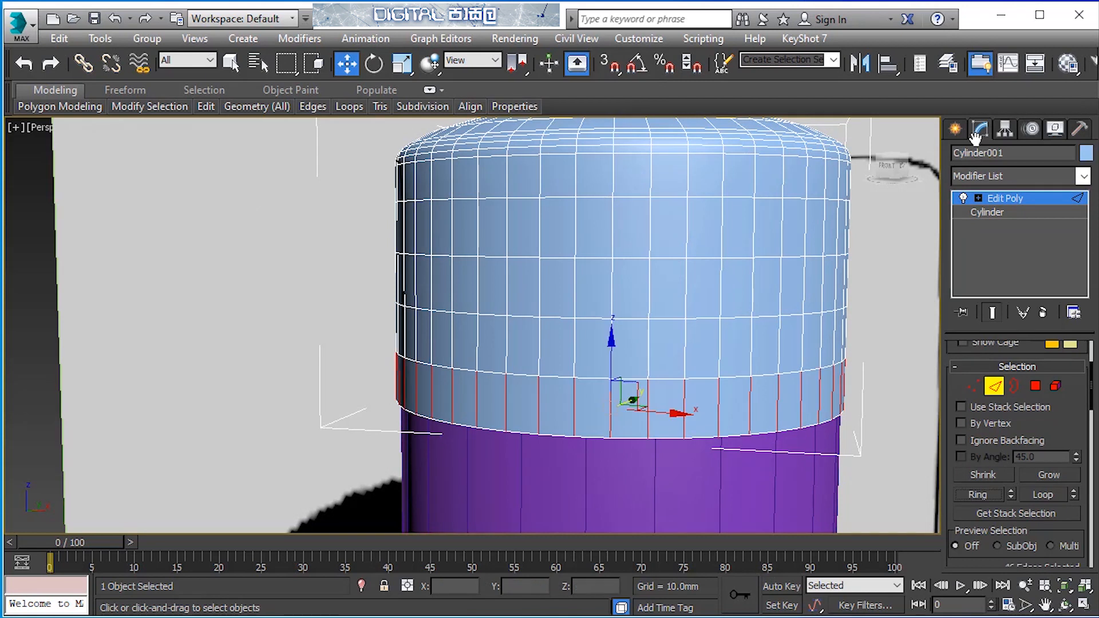
scroll(1019, 458, down, 5)
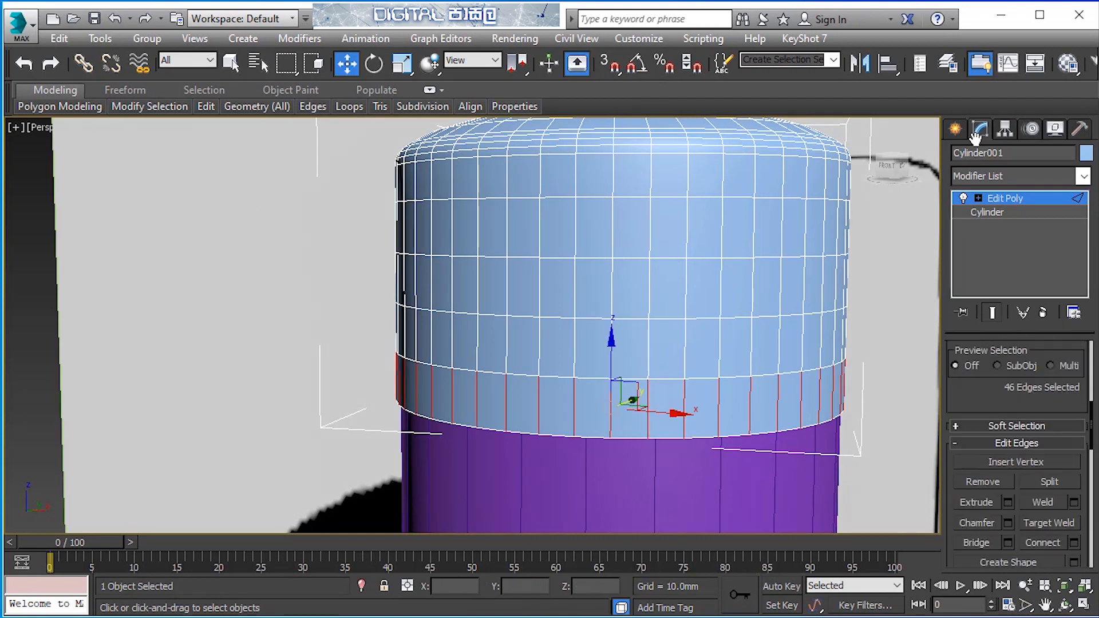
click(1074, 543)
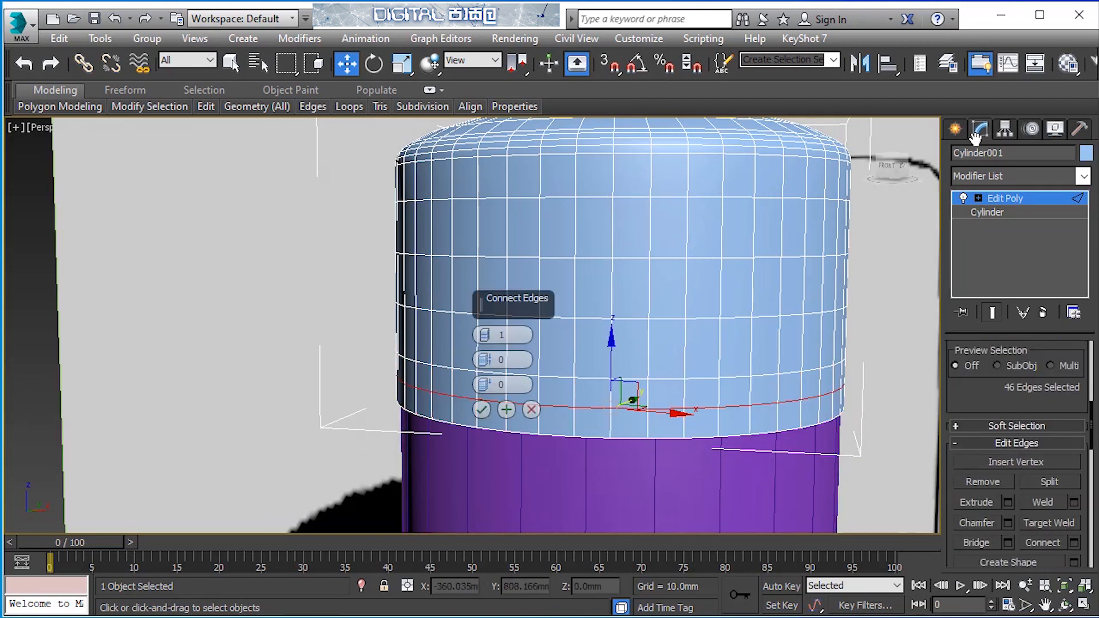
key(Return)
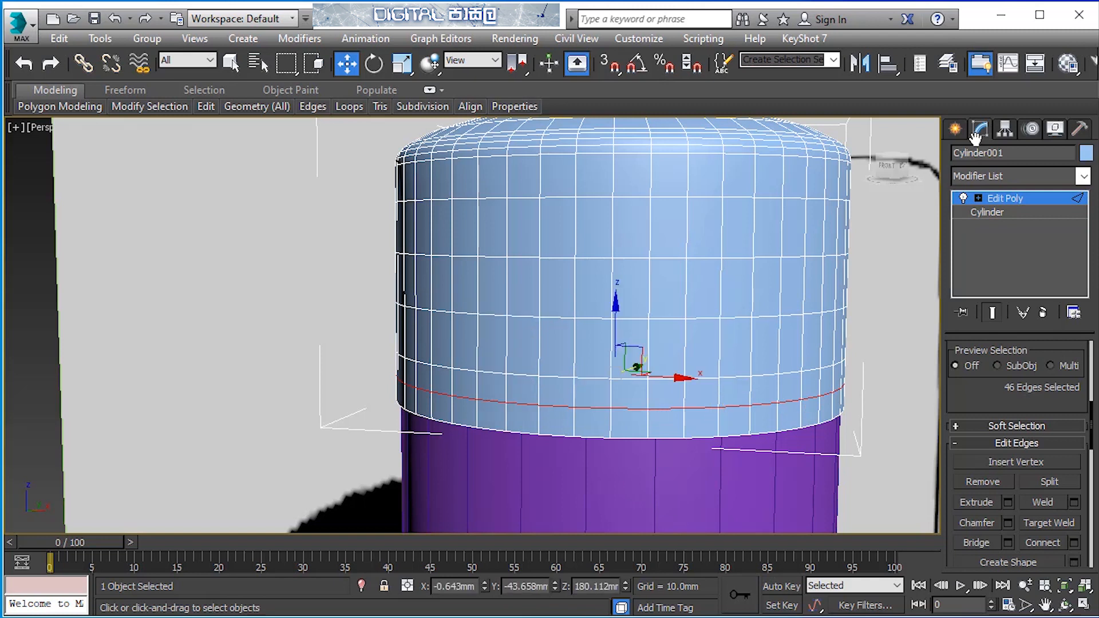
Step: Remove the four horizontal edge loops on the cap's side between the new bottom loop and the chamfered rim
click(522, 375)
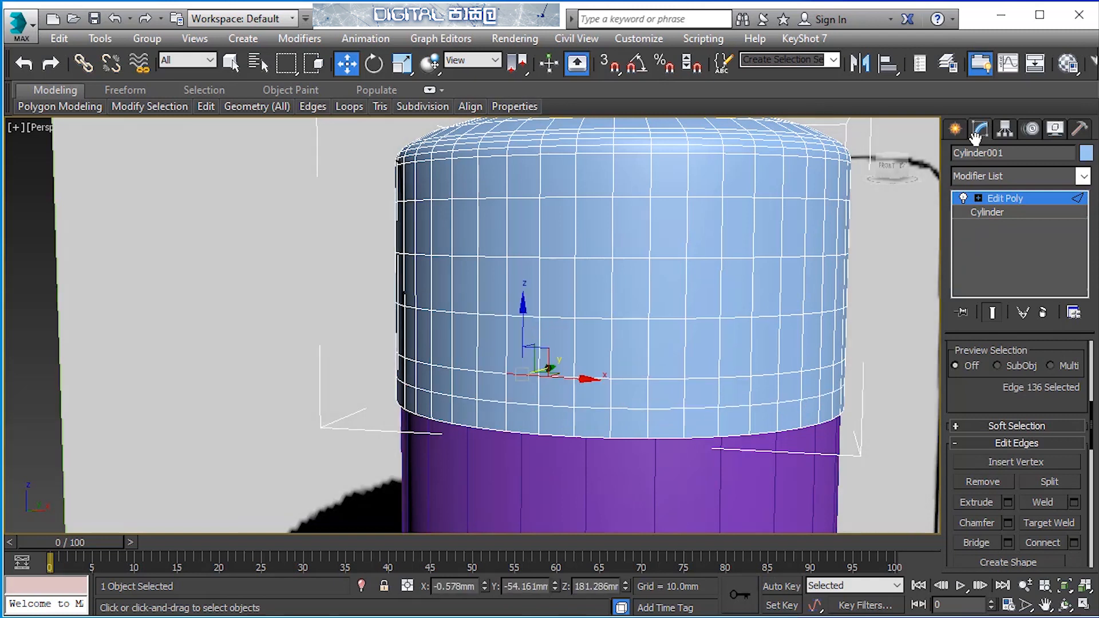
ctrl+click(522, 316)
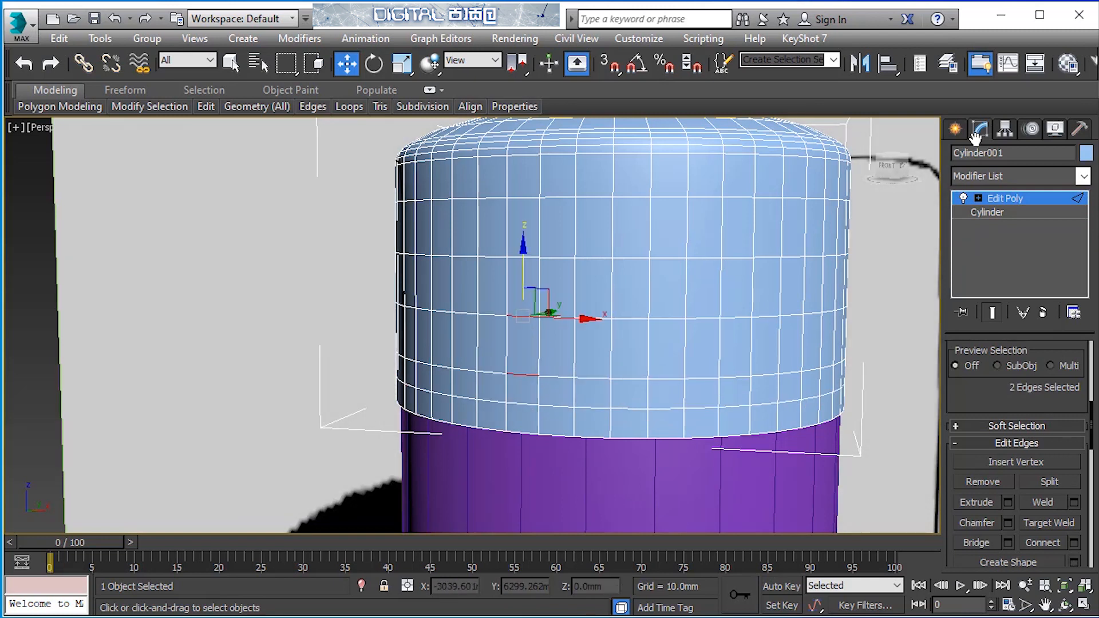
ctrl+click(523, 257)
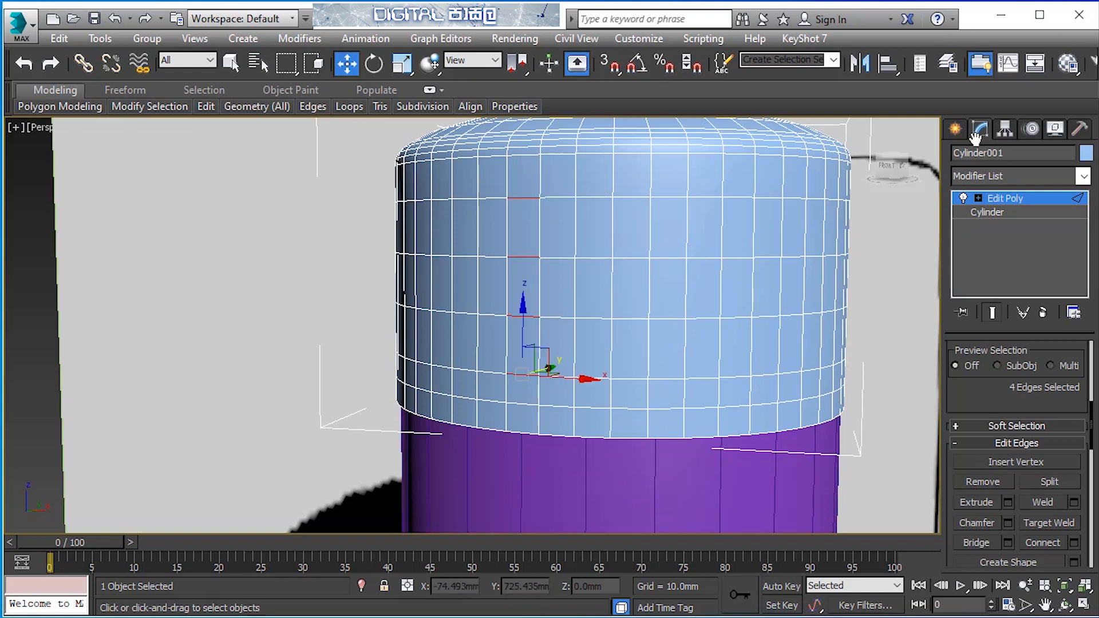
scroll(1019, 435, up, 4)
click(1042, 428)
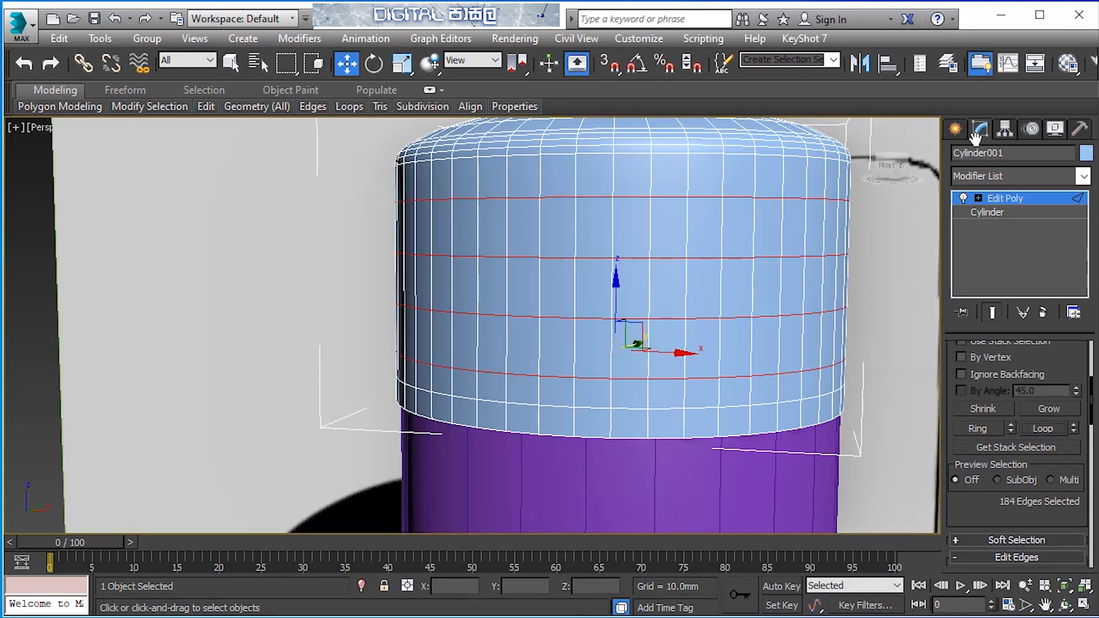
key(ctrl+d)
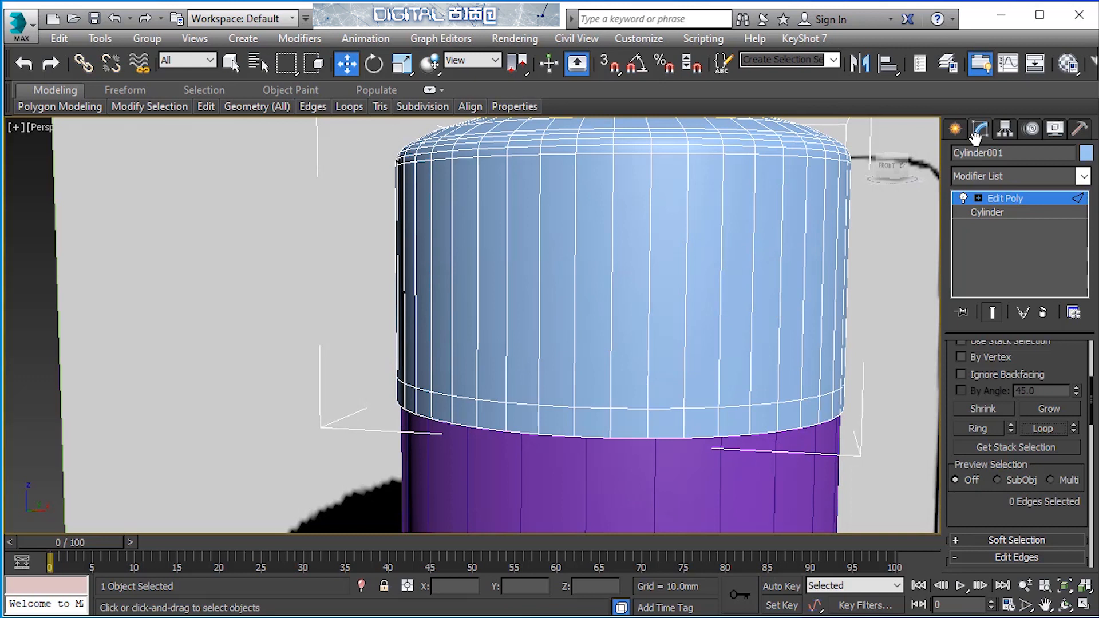
Step: Select the full ring of tall side polygons on the cap and set up a Bevel on them with the By Polygon type
scroll(976, 137, up, 5)
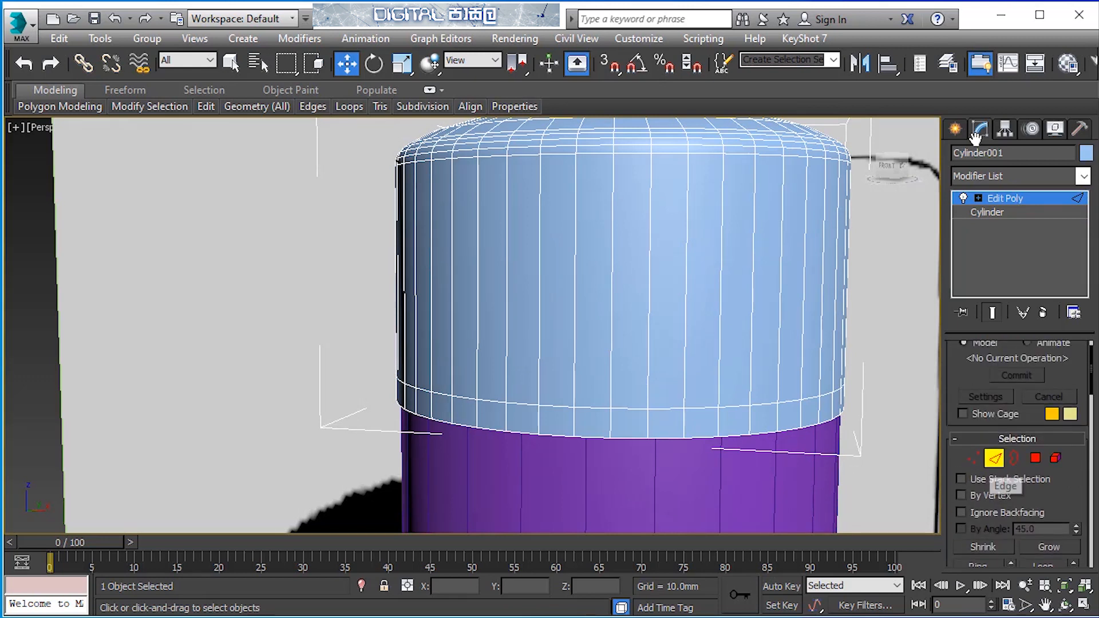
key(2)
key(4)
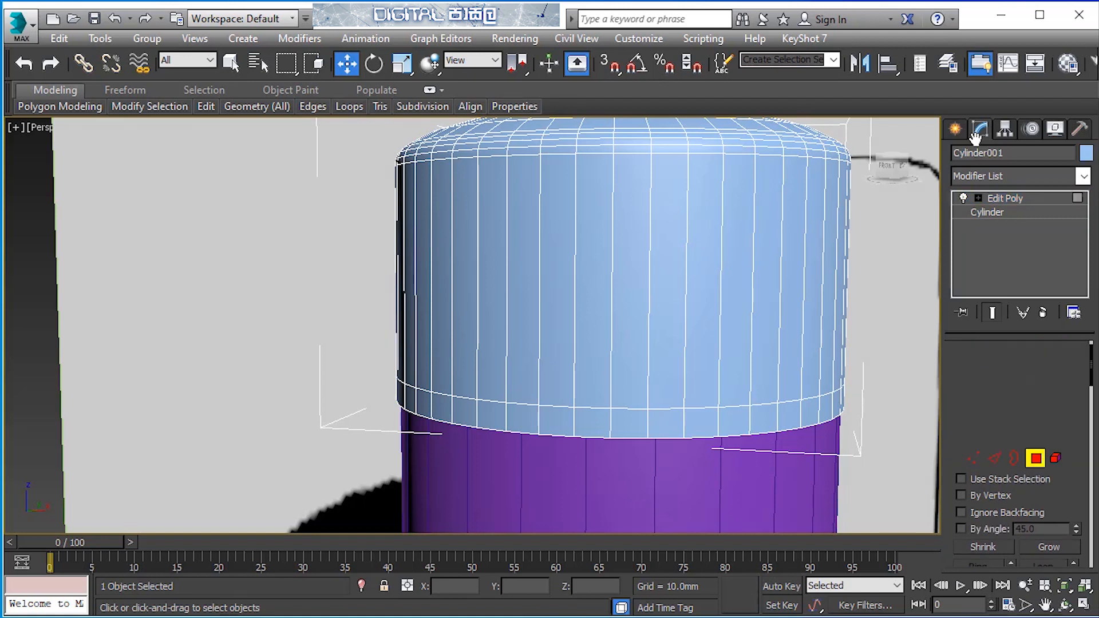
click(668, 282)
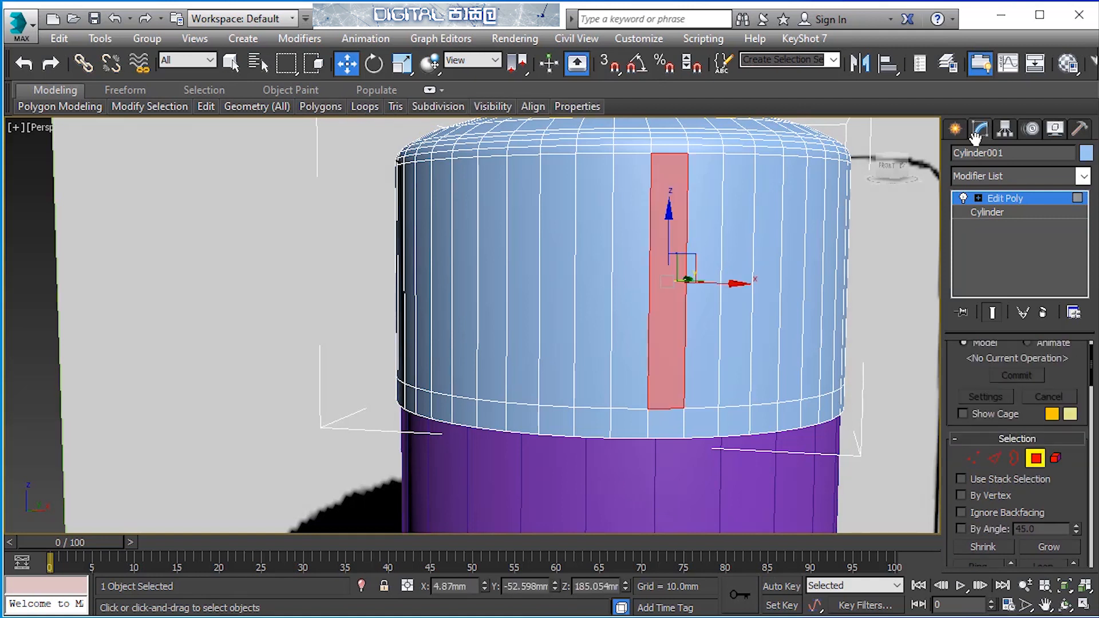
shift+click(631, 281)
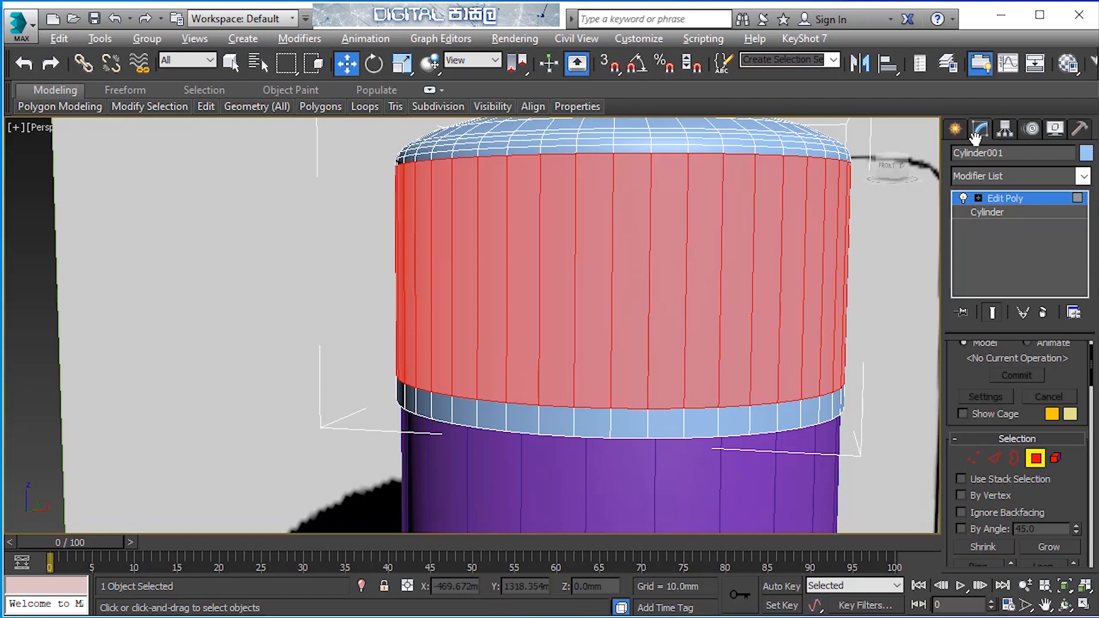
mouse_move(631, 280)
alt+middle_down()
mouse_move(636, 223)
mouse_move(658, 237)
mouse_move(647, 292)
mouse_move(635, 277)
alt+middle_up()
scroll(1017, 452, down, 5)
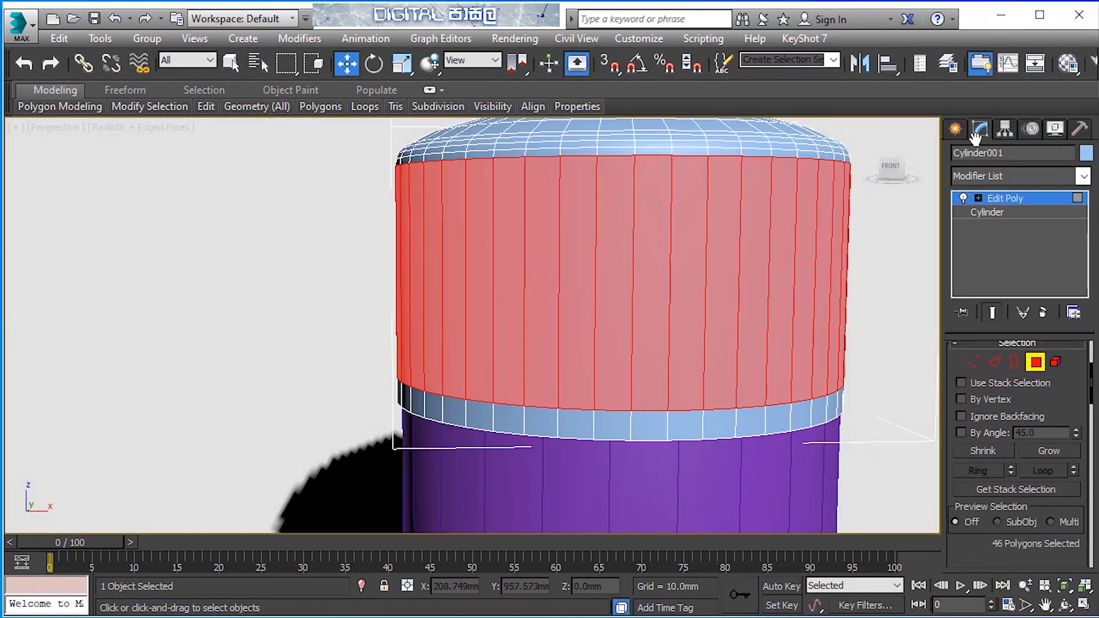
scroll(1017, 453, down, 5)
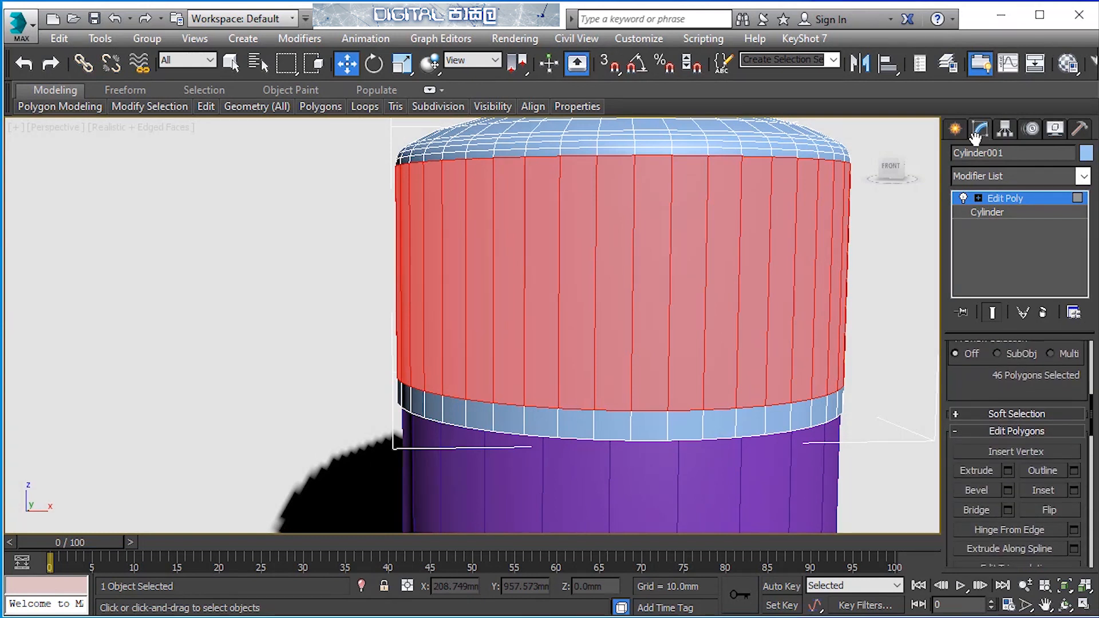
click(1008, 490)
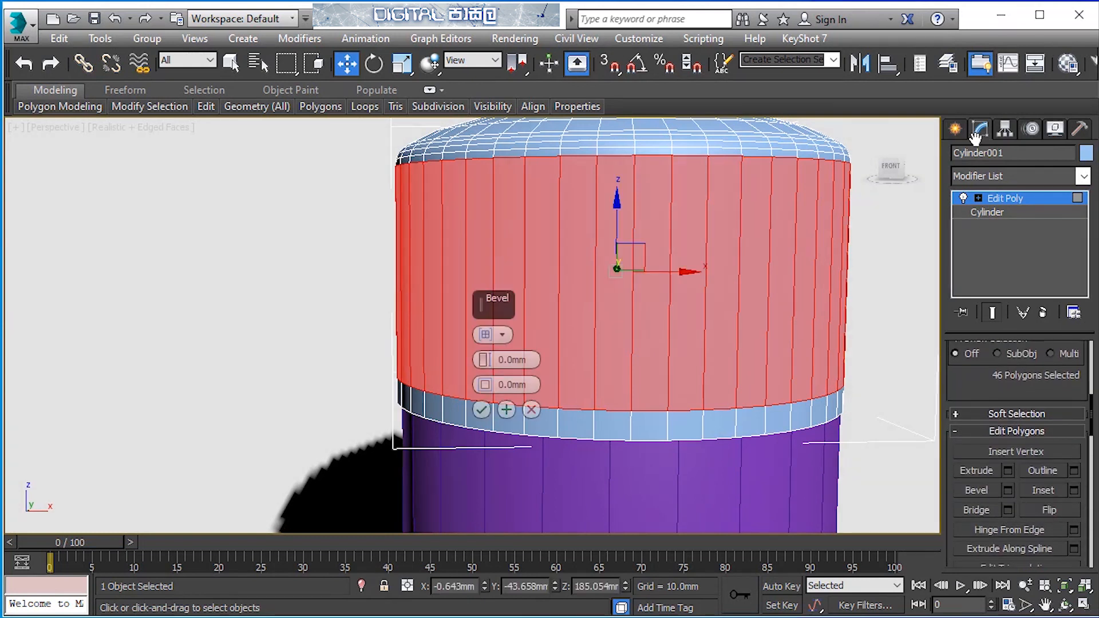
click(492, 334)
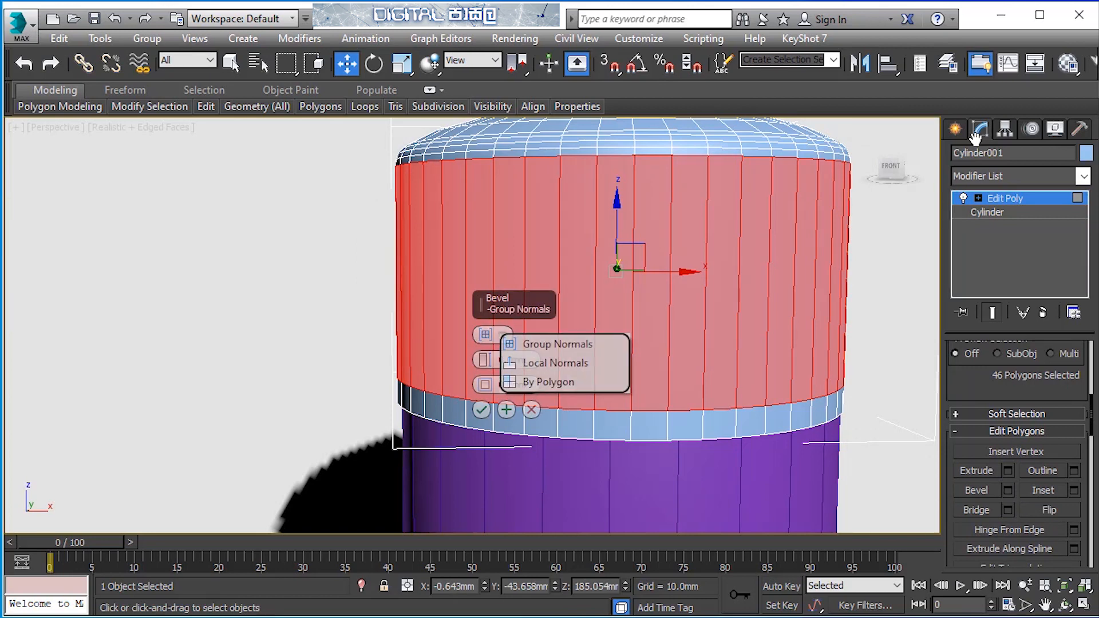
click(538, 382)
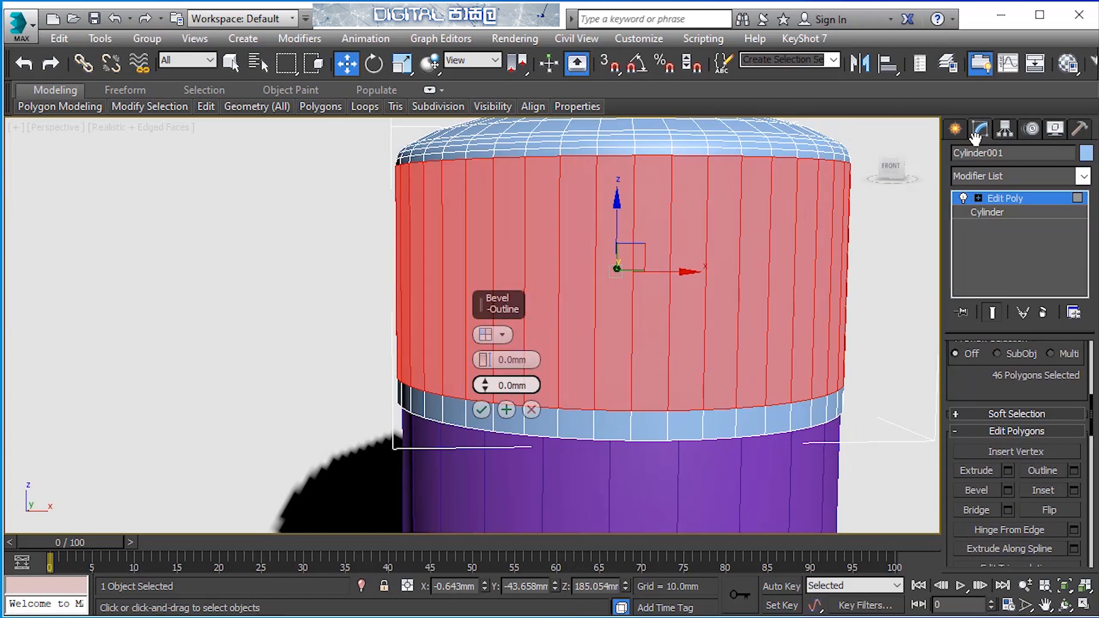
Step: Try a bevel with a height of -0.152 mm and an outline of 0.152 mm on the cap's side polygons, and undo it
drag(485, 360, 485, 335)
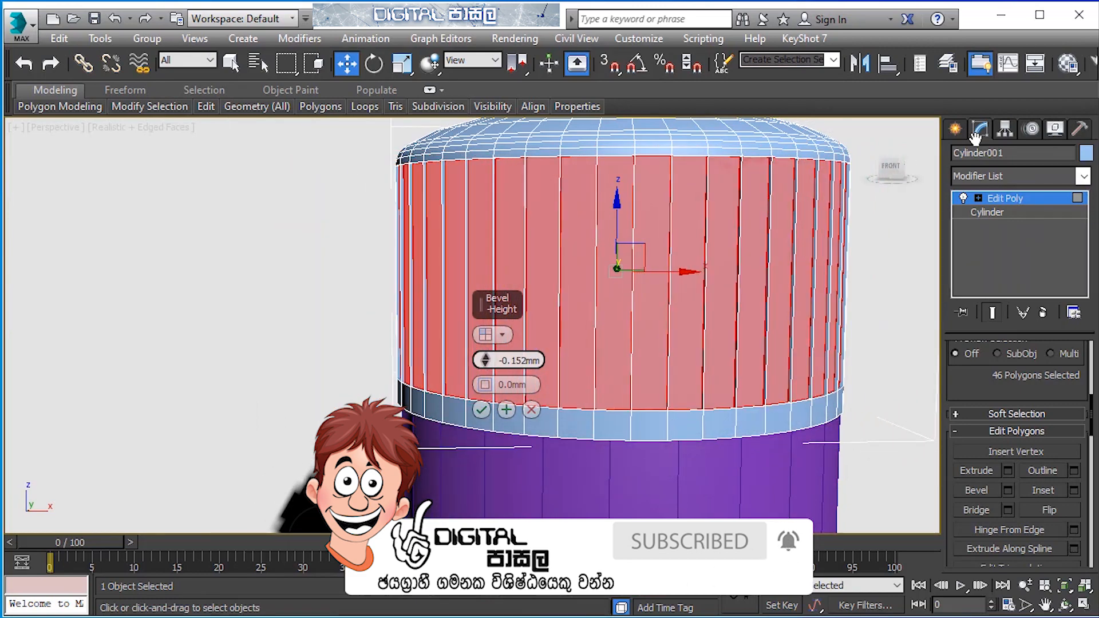
alt+middle_drag(485, 360, 532, 386)
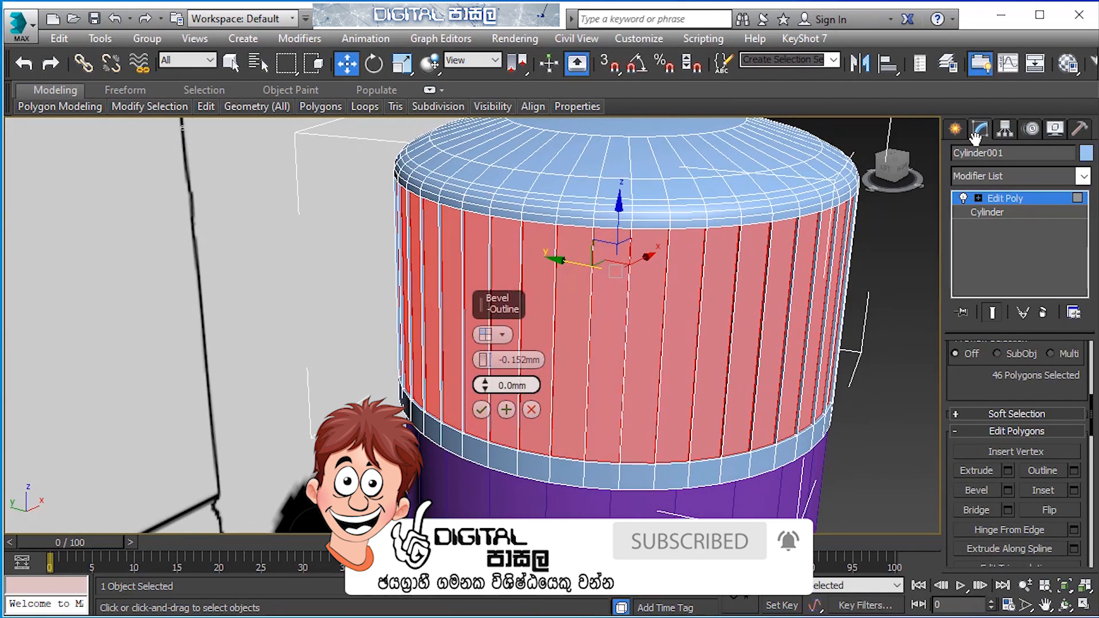
mouse_move(485, 385)
mouse_down()
mouse_move(486, 399)
mouse_move(486, 384)
mouse_up()
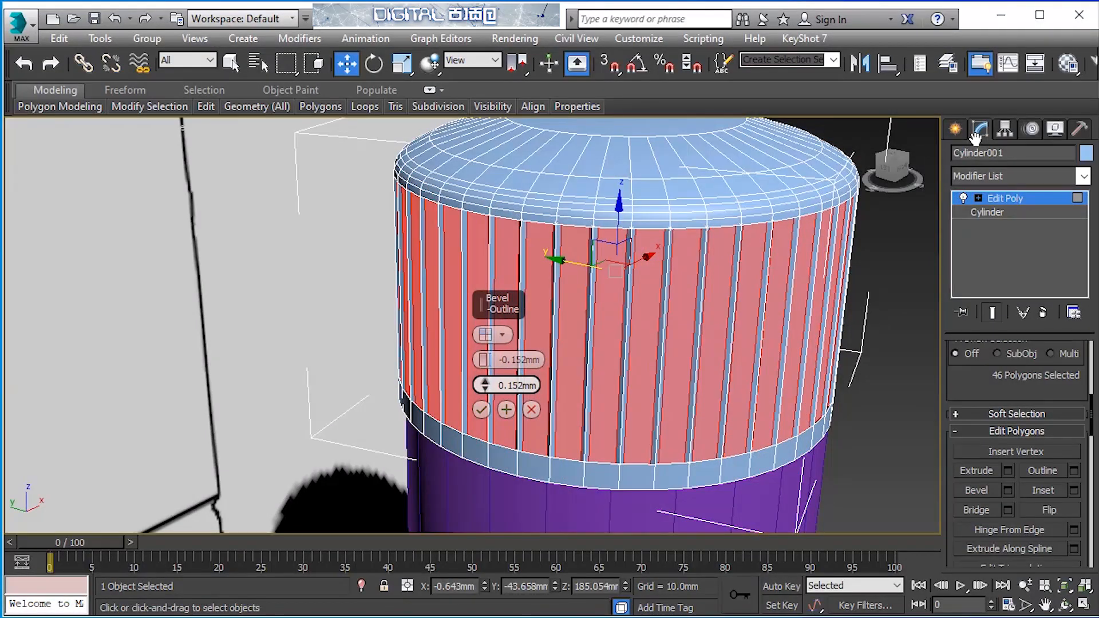
drag(579, 264, 588, 266)
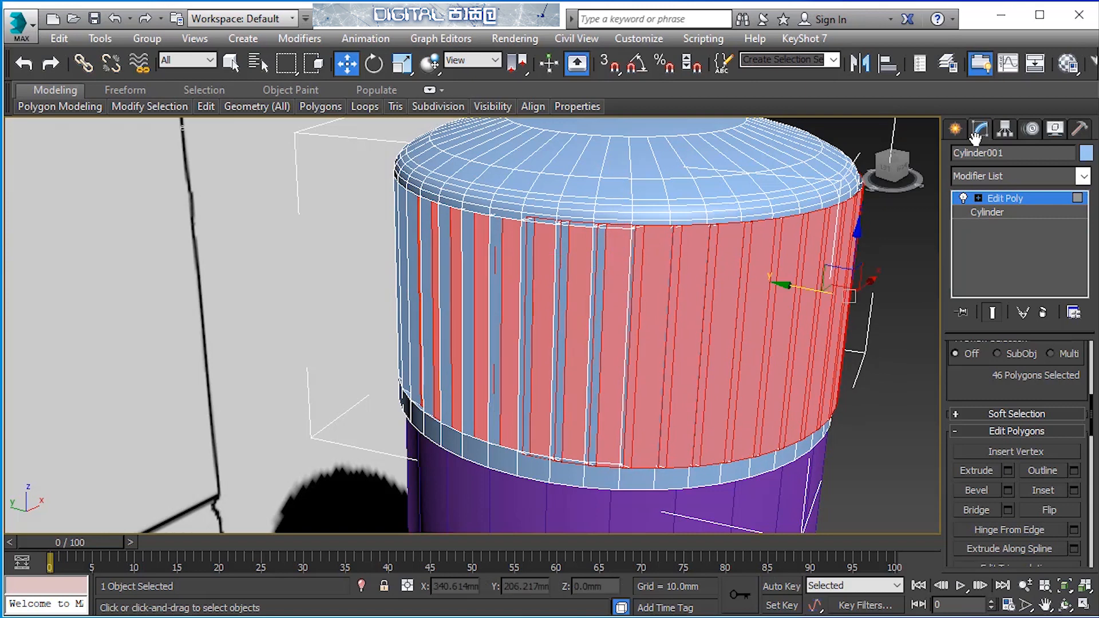
key(ctrl+z)
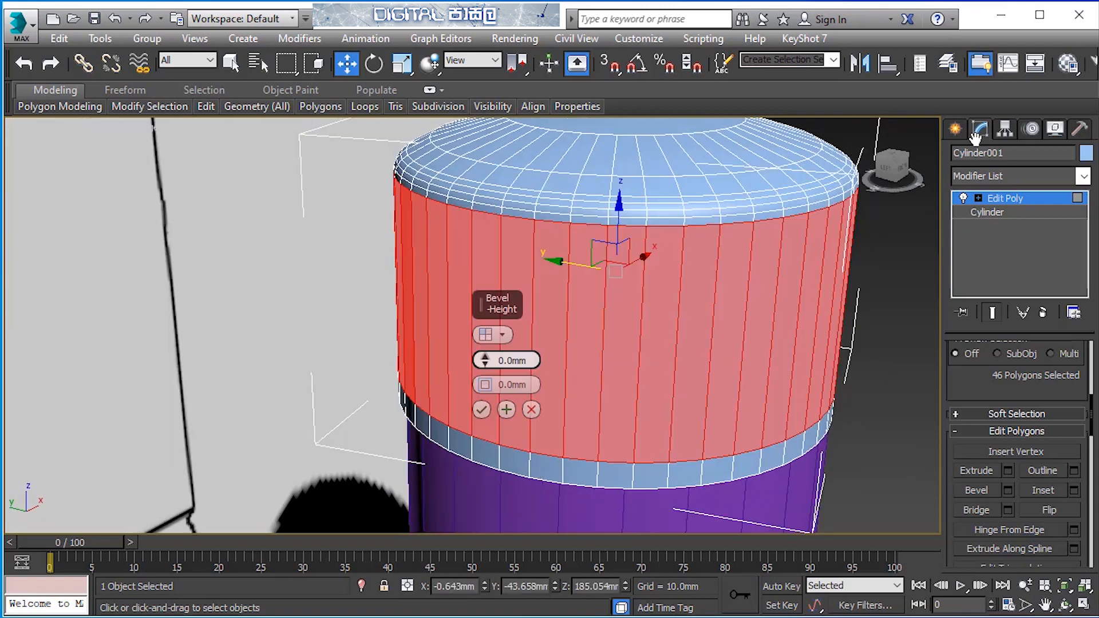
Step: Bevel each side polygon of the cap outward with an outline of -0.609 mm to form vertical ribs, and leave polygon editing
mouse_move(486, 360)
mouse_down()
mouse_move(485, 332)
mouse_move(485, 342)
mouse_up()
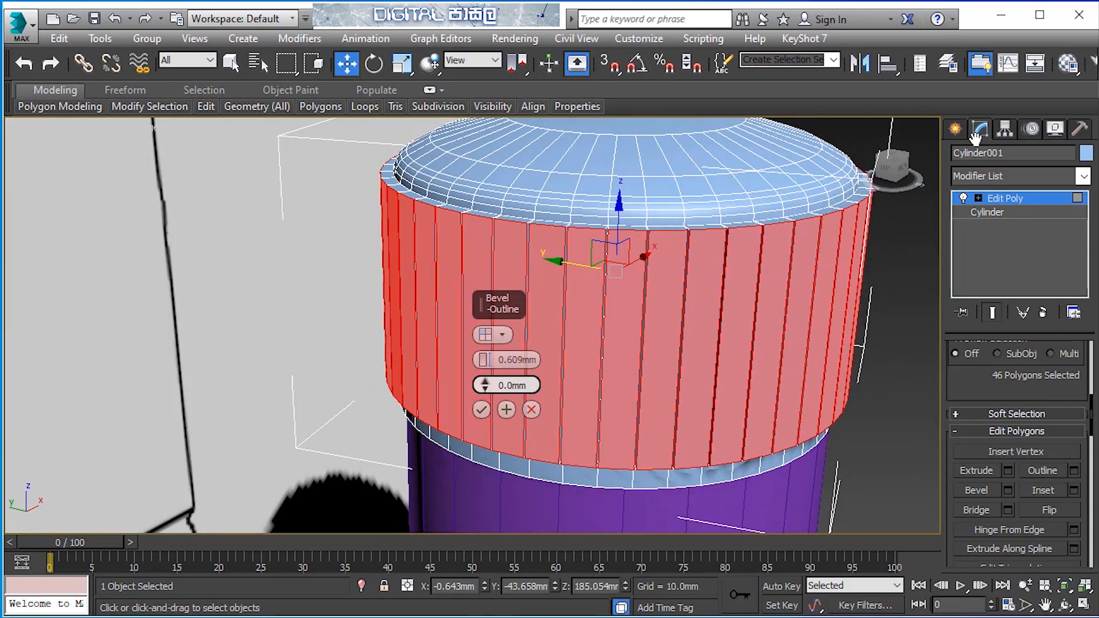
drag(485, 386, 485, 406)
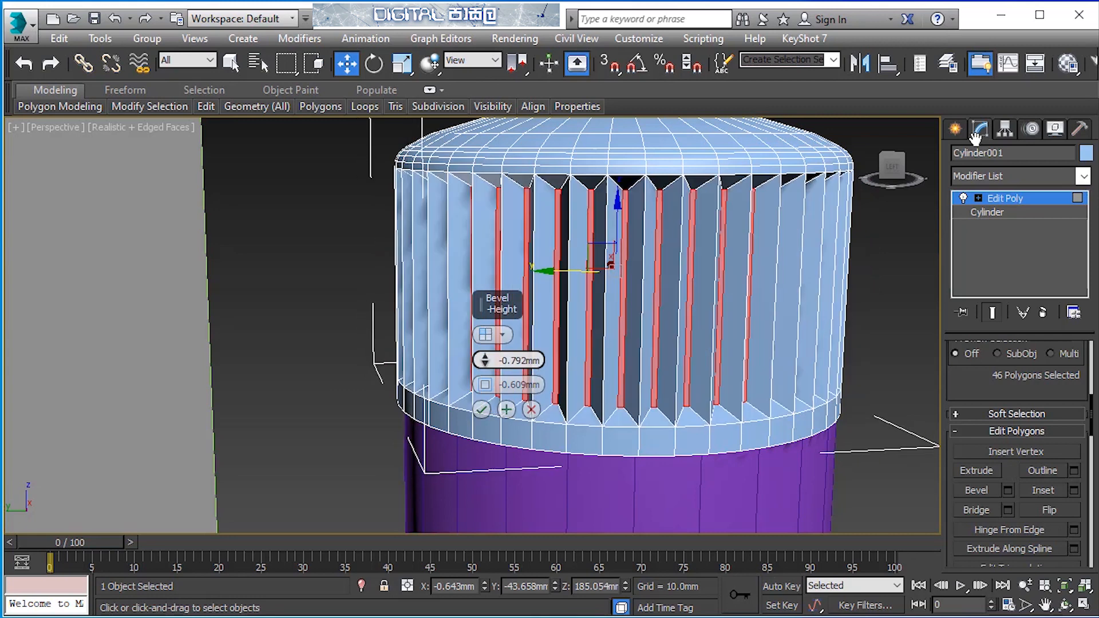
drag(485, 360, 485, 369)
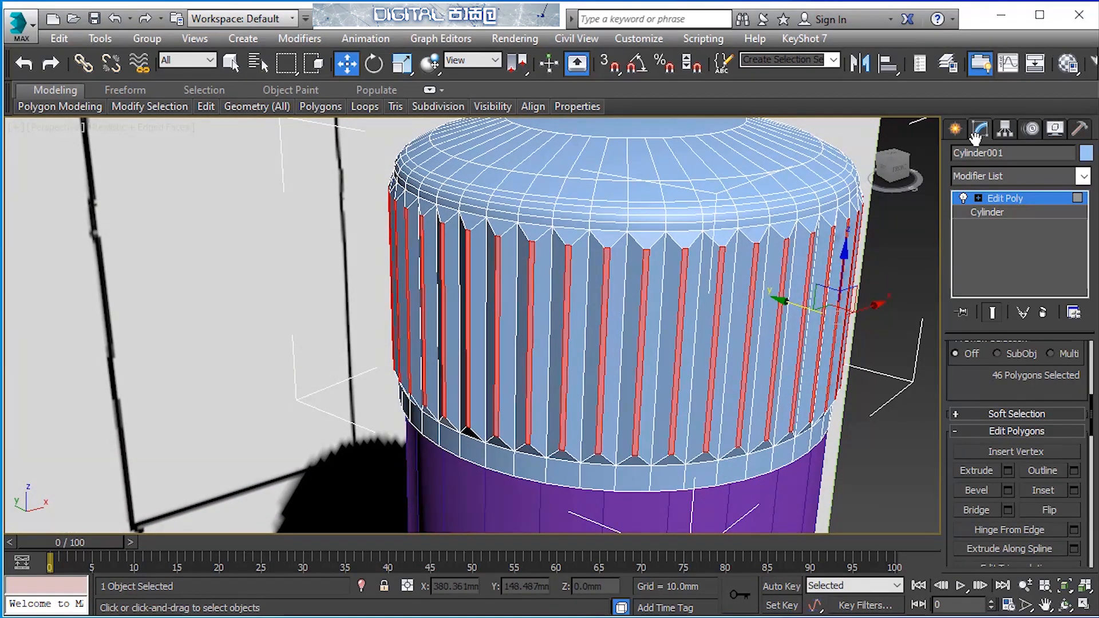
scroll(974, 137, up, 5)
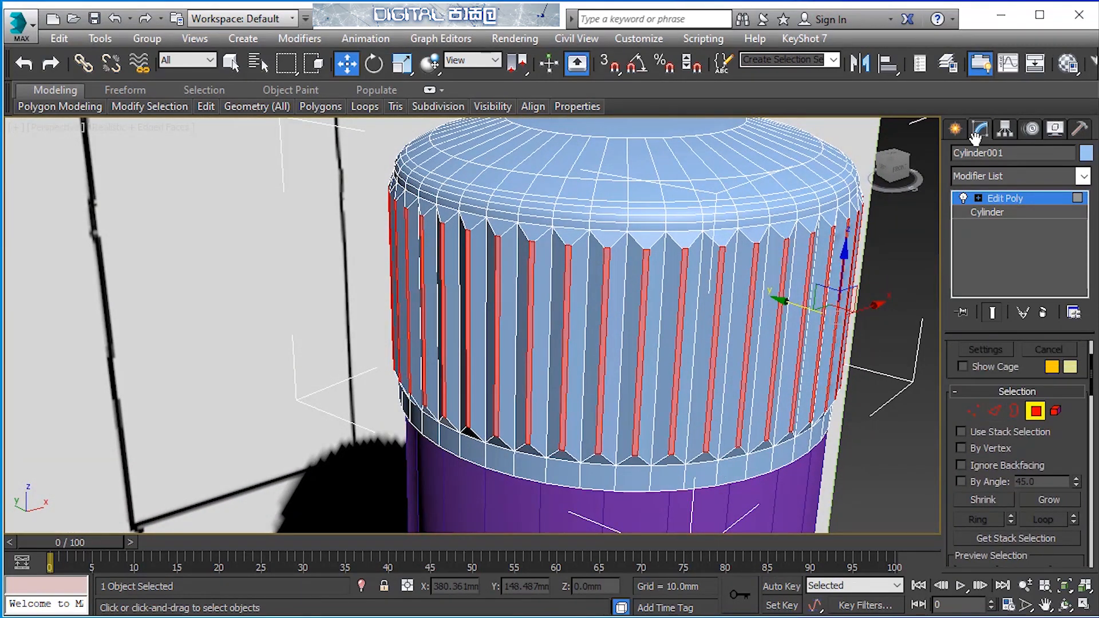
key(4)
Step: Examine the ribbed cap and the whole bottle from several angles and distances, with edged faces shown and hidden
scroll(974, 137, down, 2)
alt+middle_drag(629, 344, 629, 292)
scroll(629, 320, down, 4)
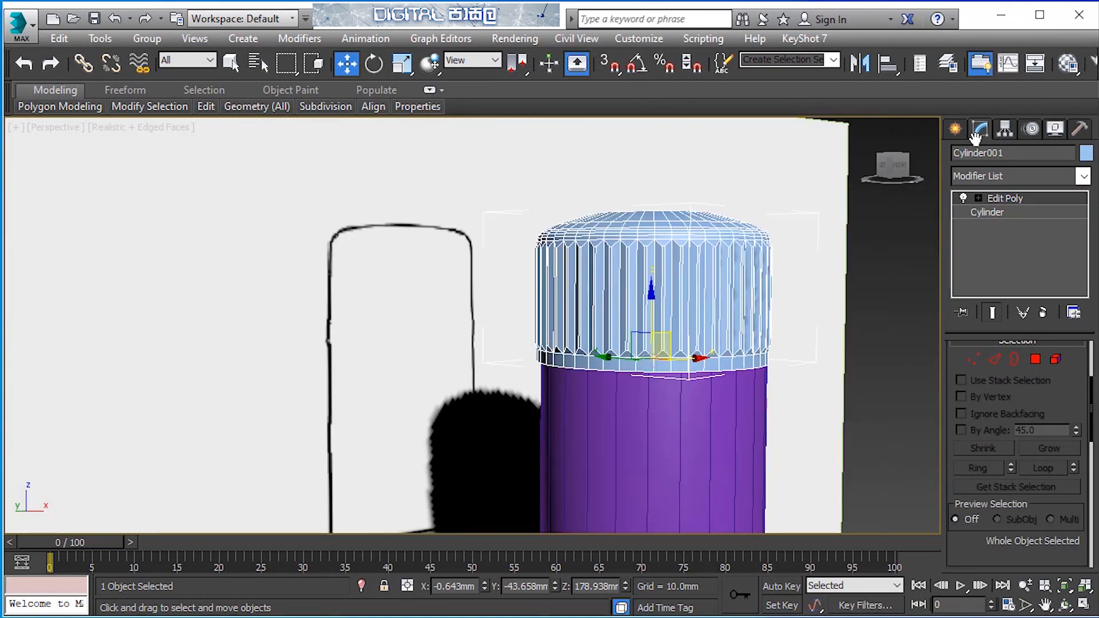
scroll(975, 137, down, 2)
mouse_move(652, 344)
middle_down()
mouse_move(599, 344)
mouse_move(578, 389)
mouse_move(584, 355)
mouse_move(543, 337)
mouse_move(555, 377)
mouse_move(606, 384)
mouse_move(591, 337)
mouse_move(601, 372)
middle_up()
key(F4)
scroll(595, 367, up, 3)
scroll(586, 338, down, 6)
middle_drag(601, 372, 570, 241)
scroll(570, 240, down, 6)
middle_drag(570, 355, 551, 252)
scroll(523, 297, up, 5)
mouse_move(550, 309)
alt+middle_down()
mouse_move(524, 275)
mouse_move(469, 312)
mouse_move(529, 316)
mouse_move(531, 385)
mouse_move(549, 417)
alt+middle_up()
key(F4)
scroll(548, 417, down, 5)
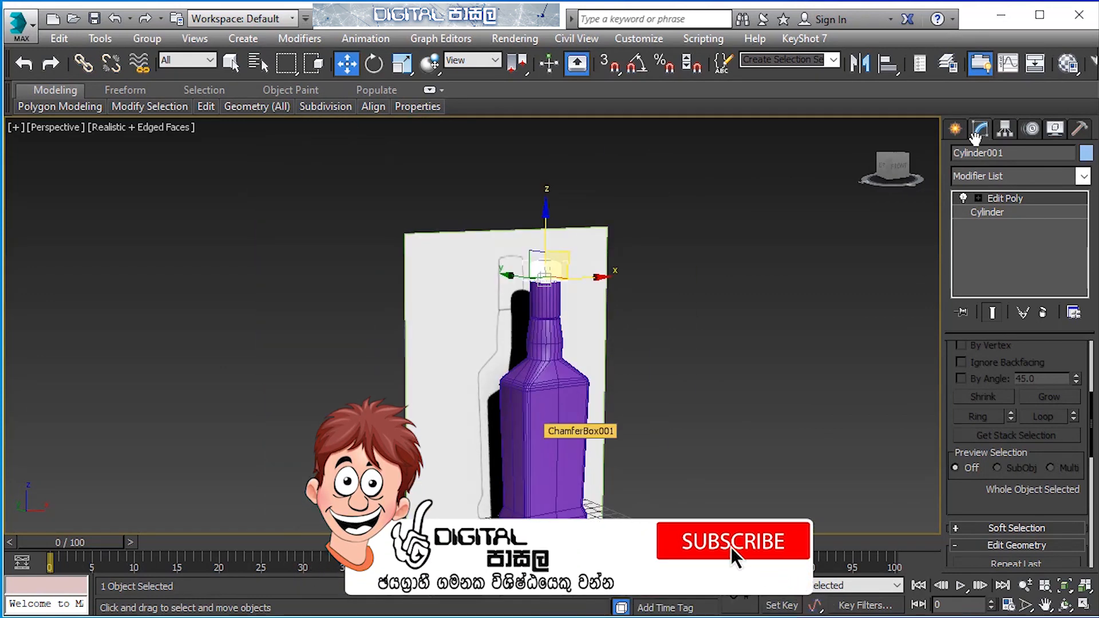
alt+middle_drag(548, 438, 601, 412)
scroll(529, 447, up, 4)
key(F4)
scroll(601, 412, up, 4)
mouse_move(538, 297)
middle_down()
mouse_move(538, 372)
mouse_move(595, 375)
mouse_move(518, 377)
mouse_move(524, 286)
middle_up()
scroll(523, 286, down, 5)
alt+middle_drag(524, 344, 573, 303)
scroll(526, 298, up, 2)
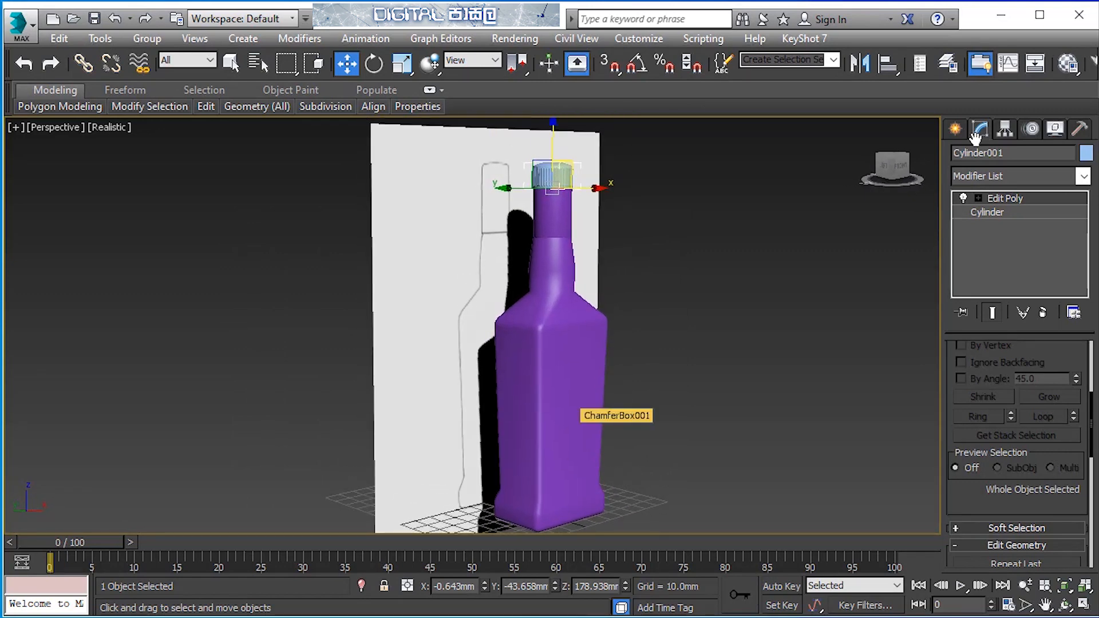